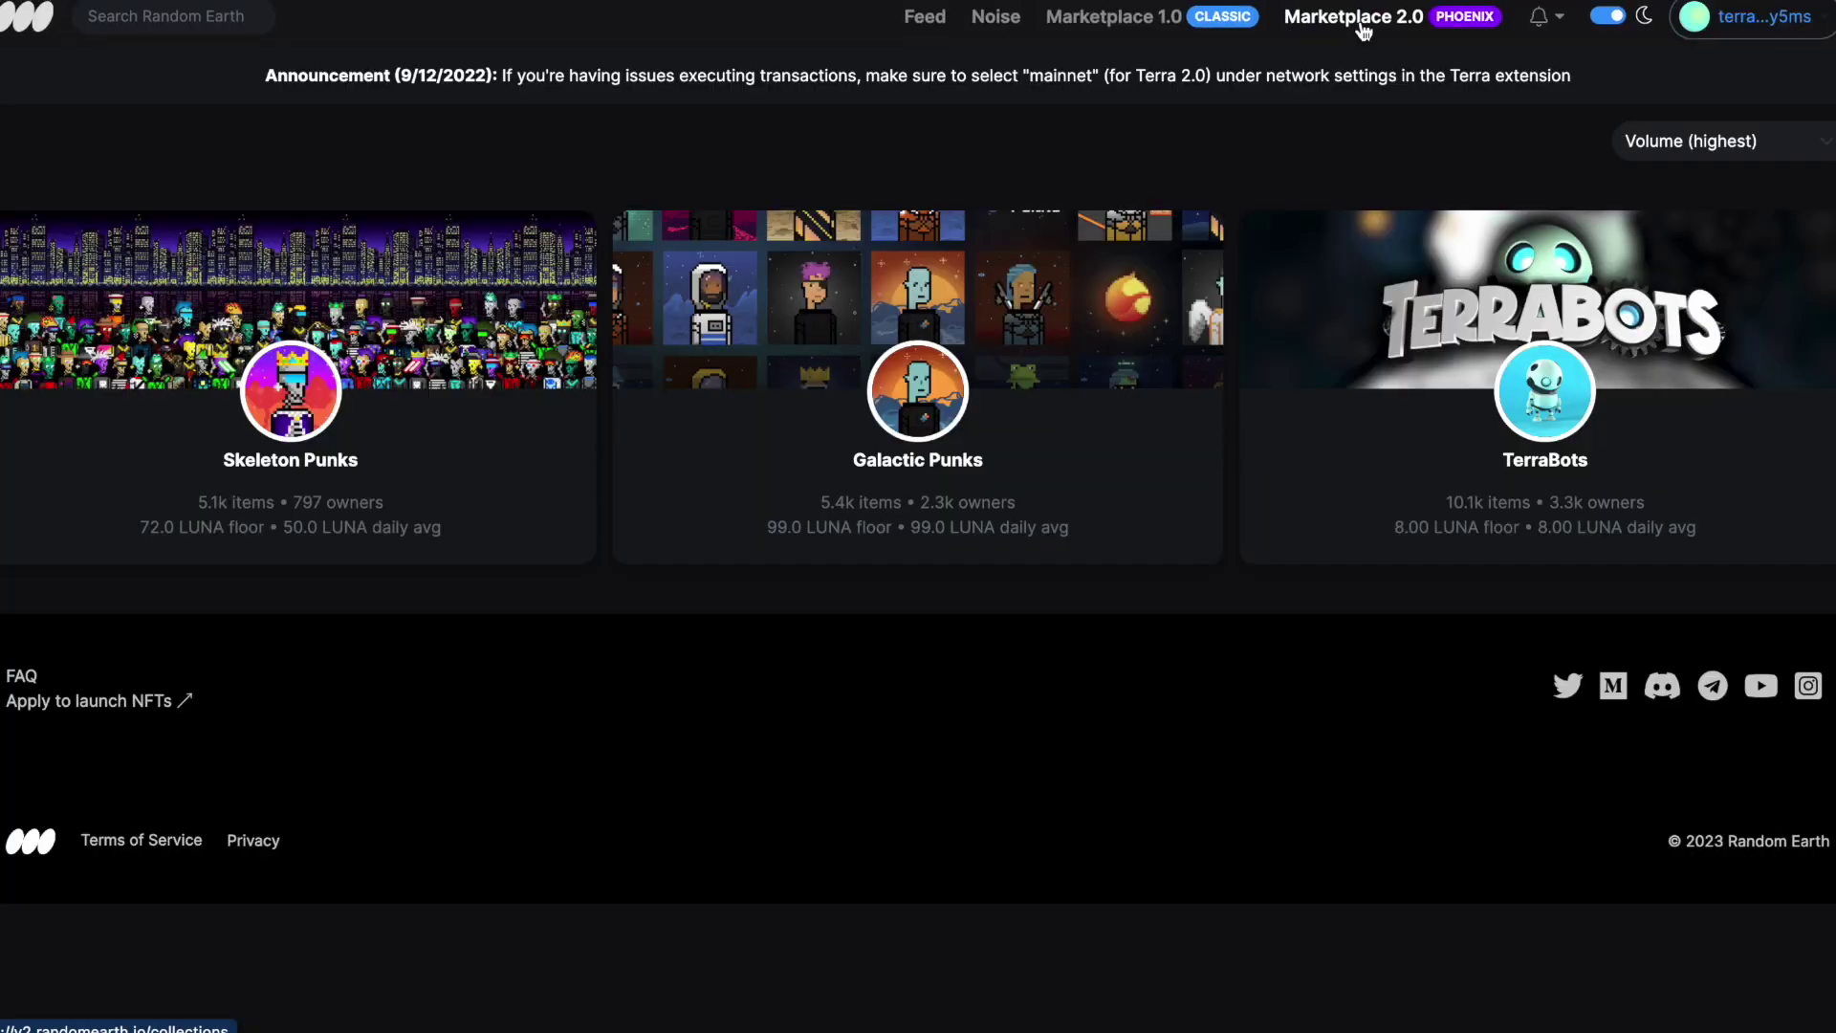
Open the TerraBots collection on Random Earth, then on TFM to compare floor prices
left_click(1399, 297)
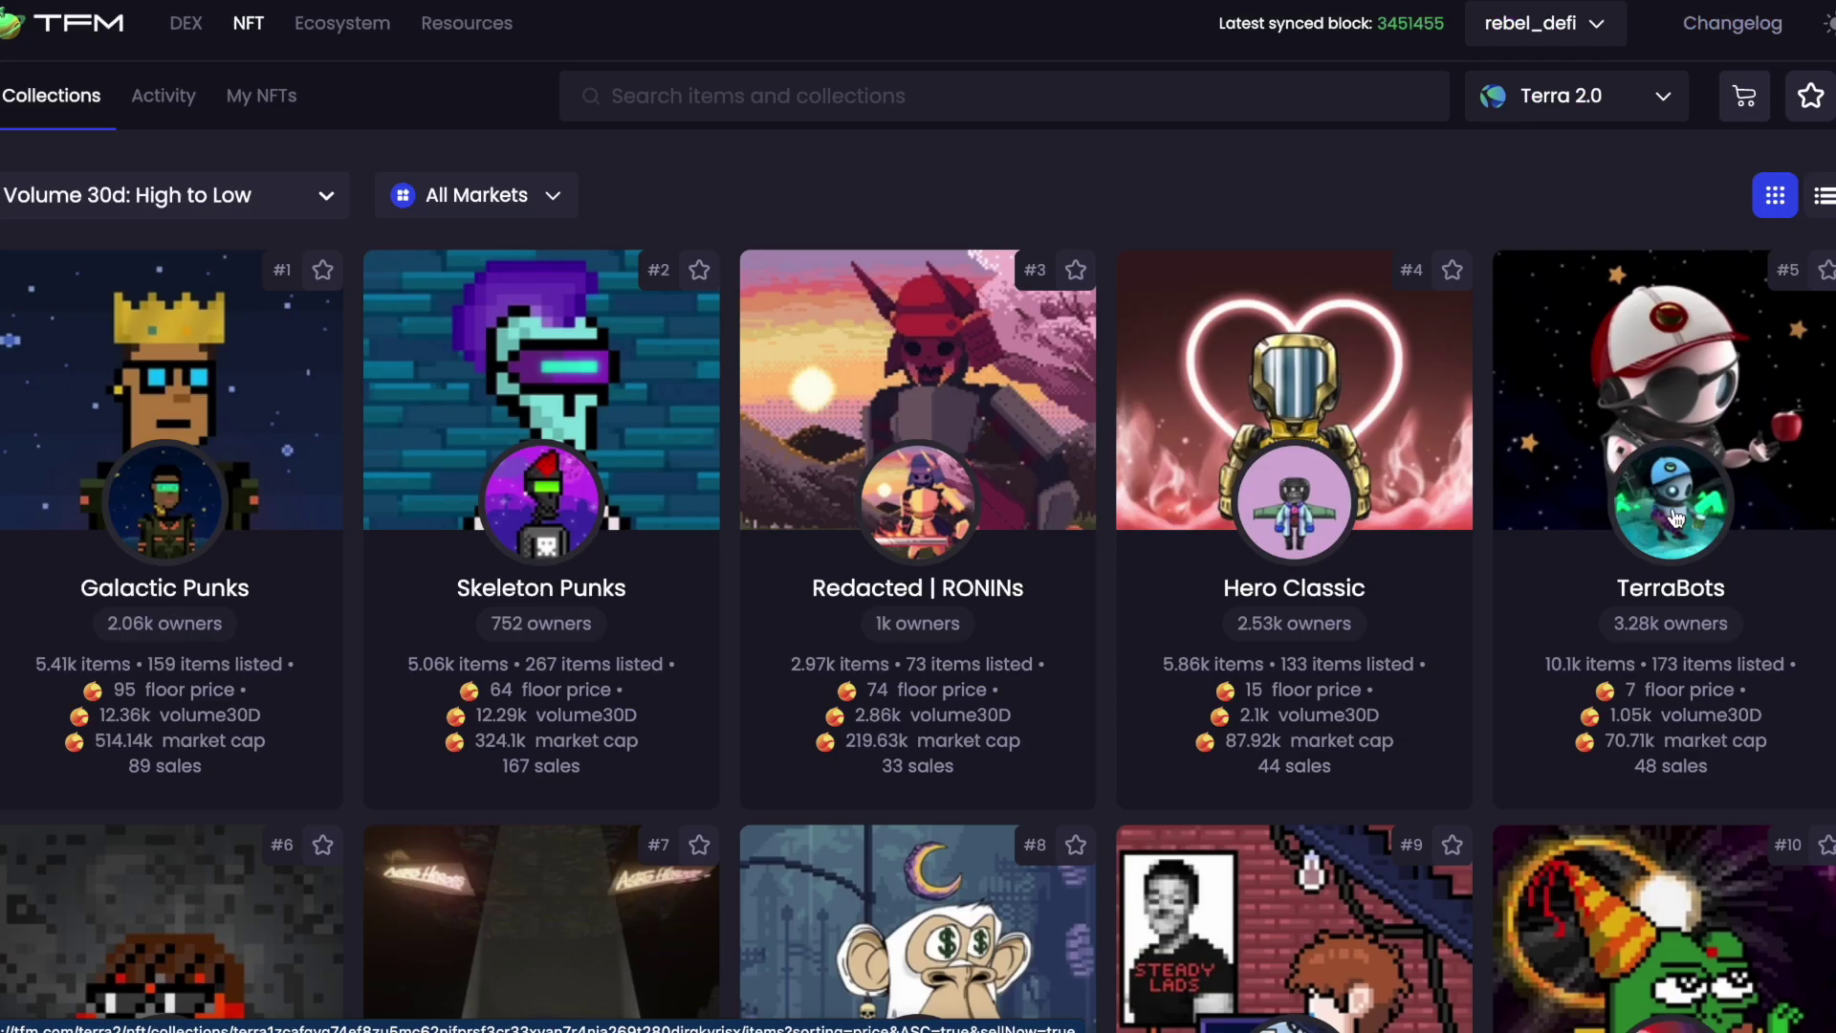
left_click(1674, 517)
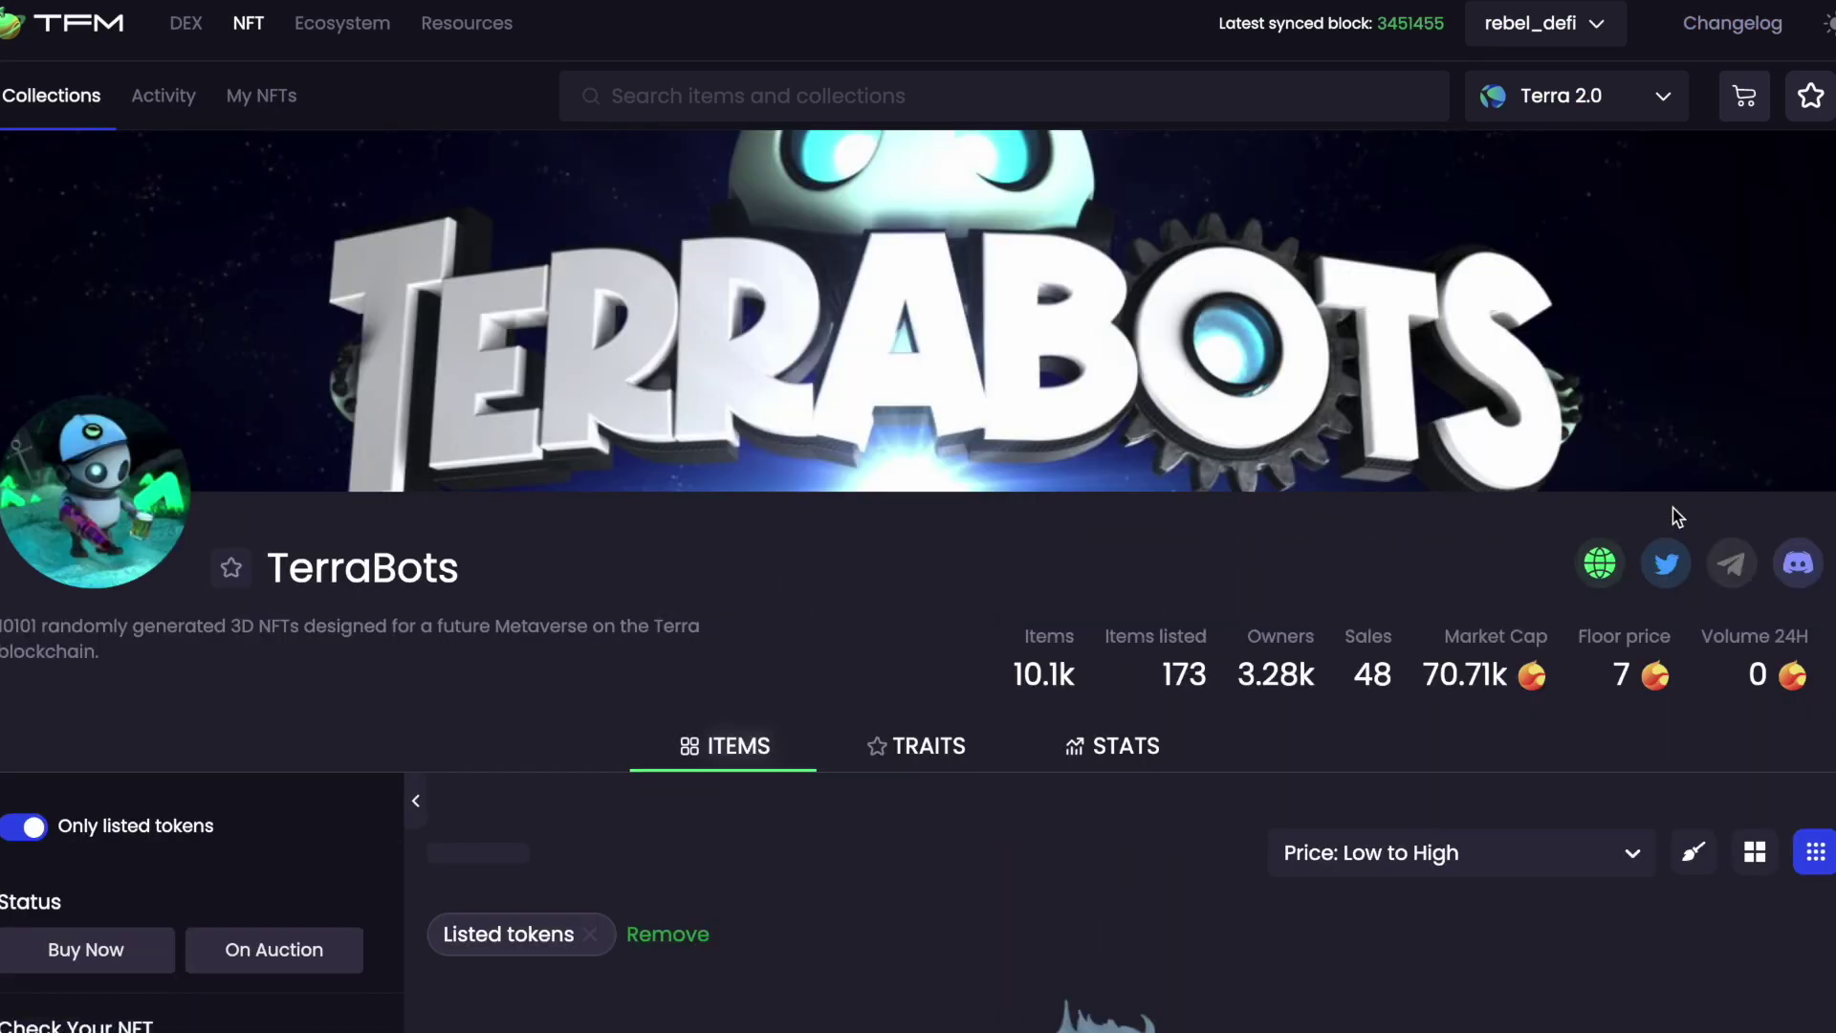
scroll(801, 579, "down", 4)
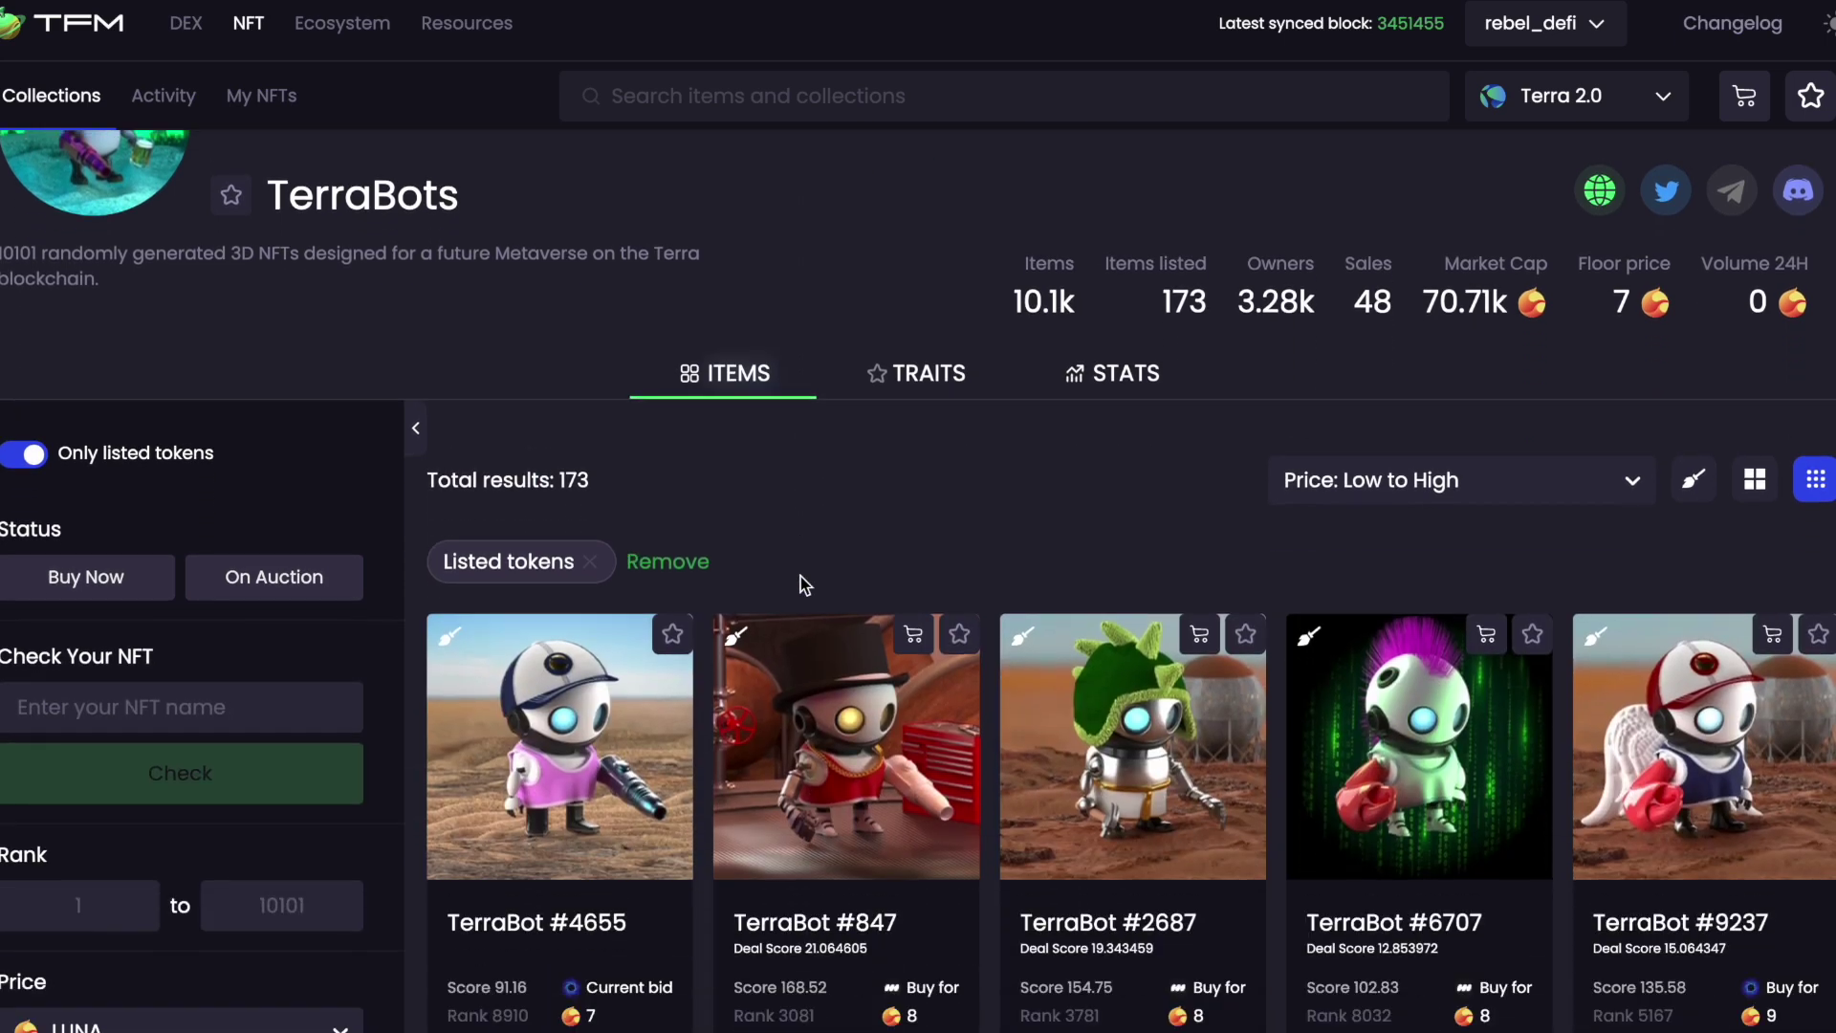
scroll(800, 576, "down", 1)
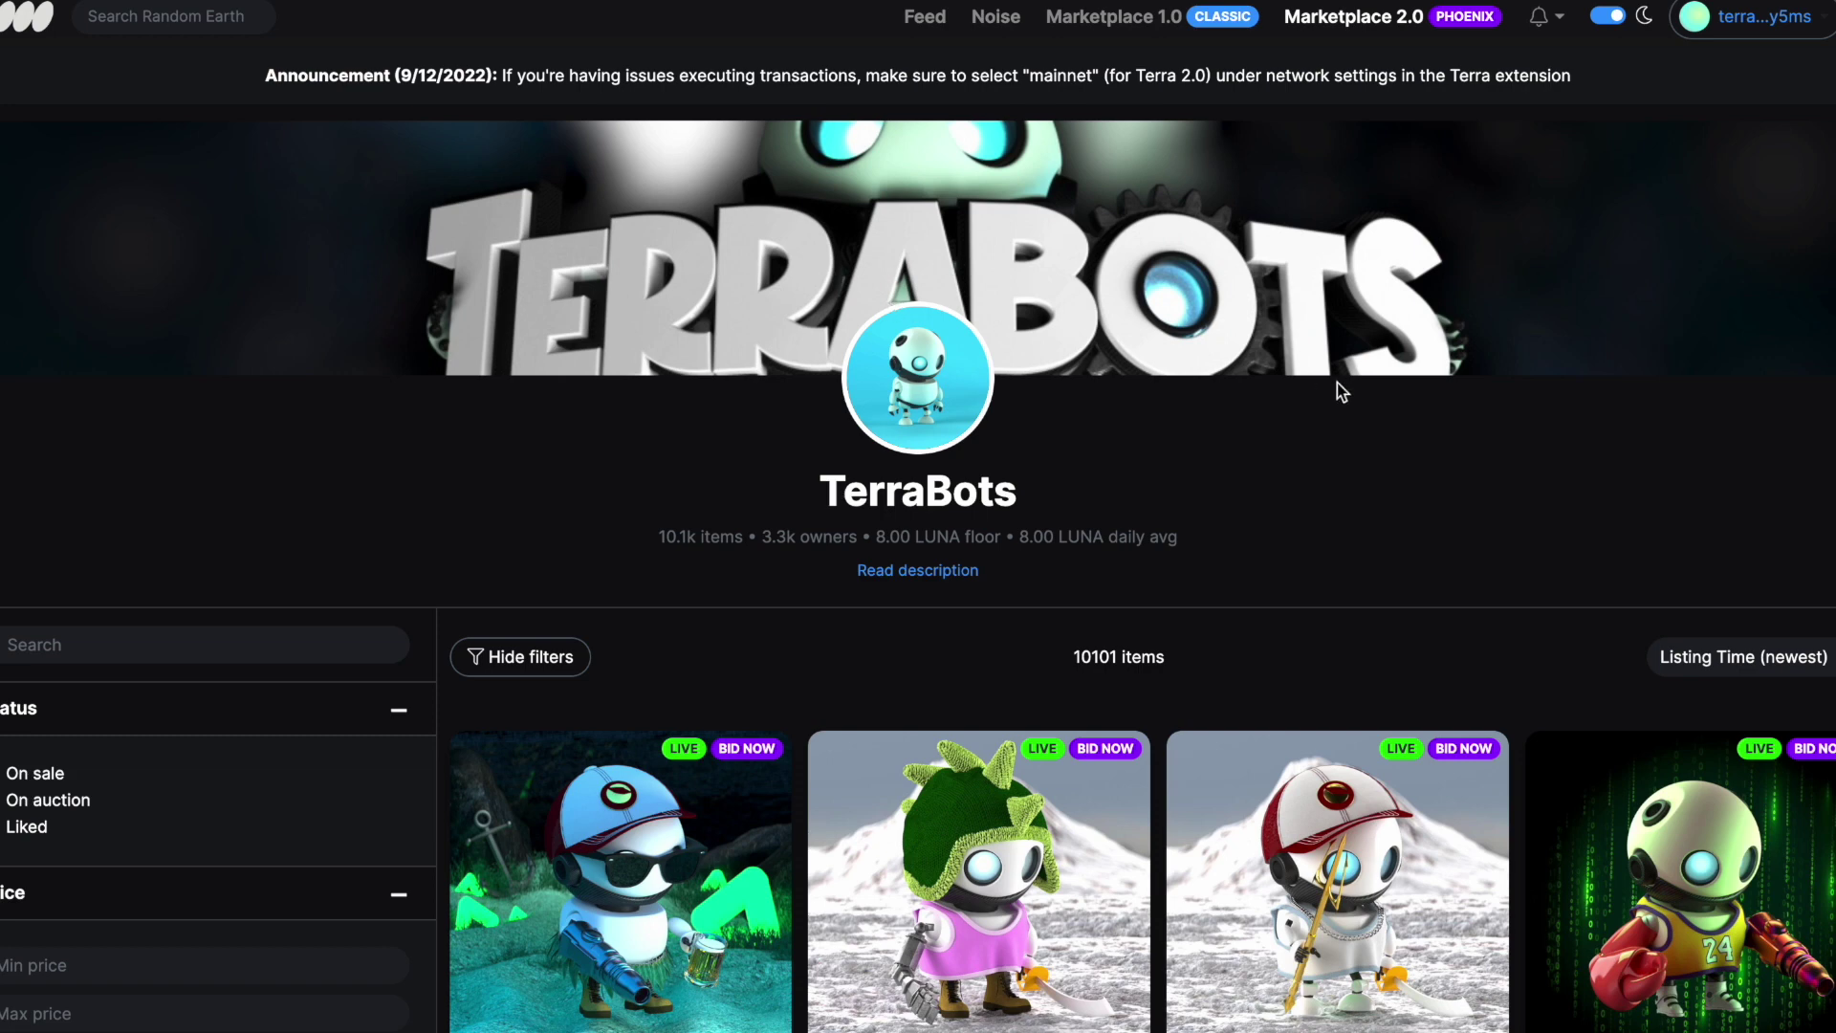
Sort TerraBots by Price (lowest) and open the TerraBot #847 listing at 8 LUNA
scroll(1588, 490, "down", 2)
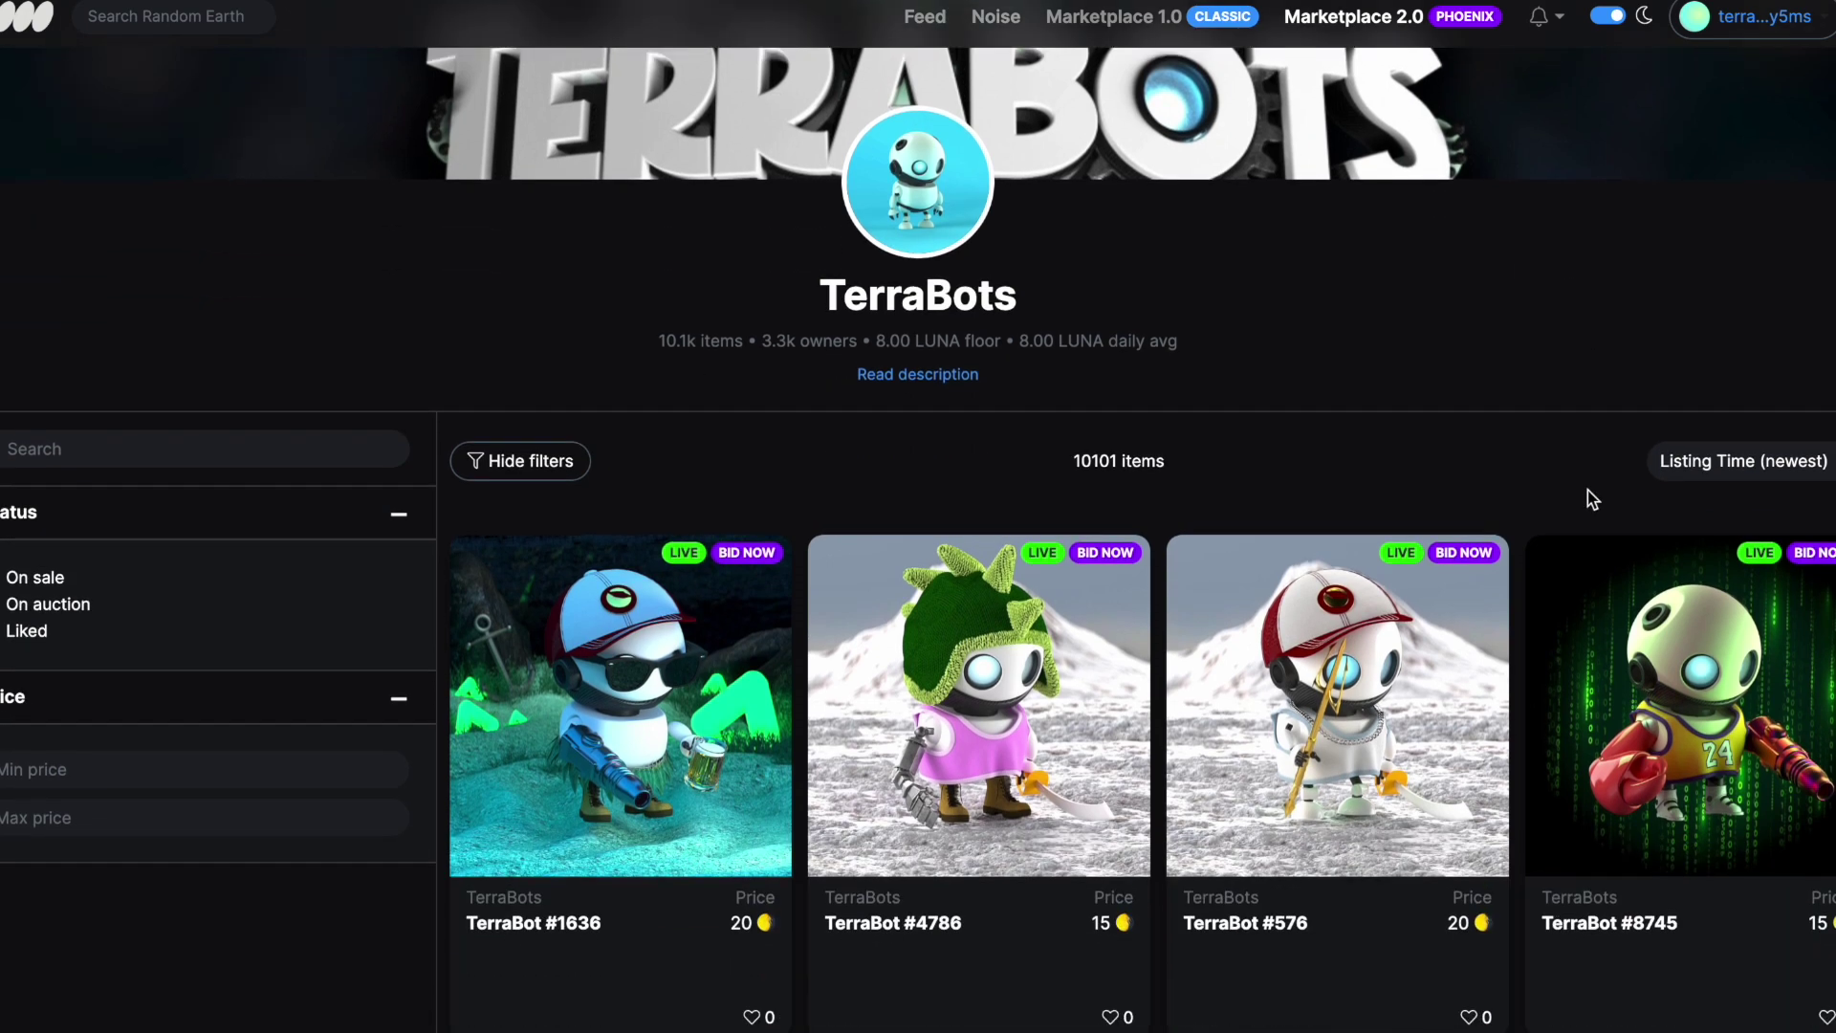
left_click(1768, 457)
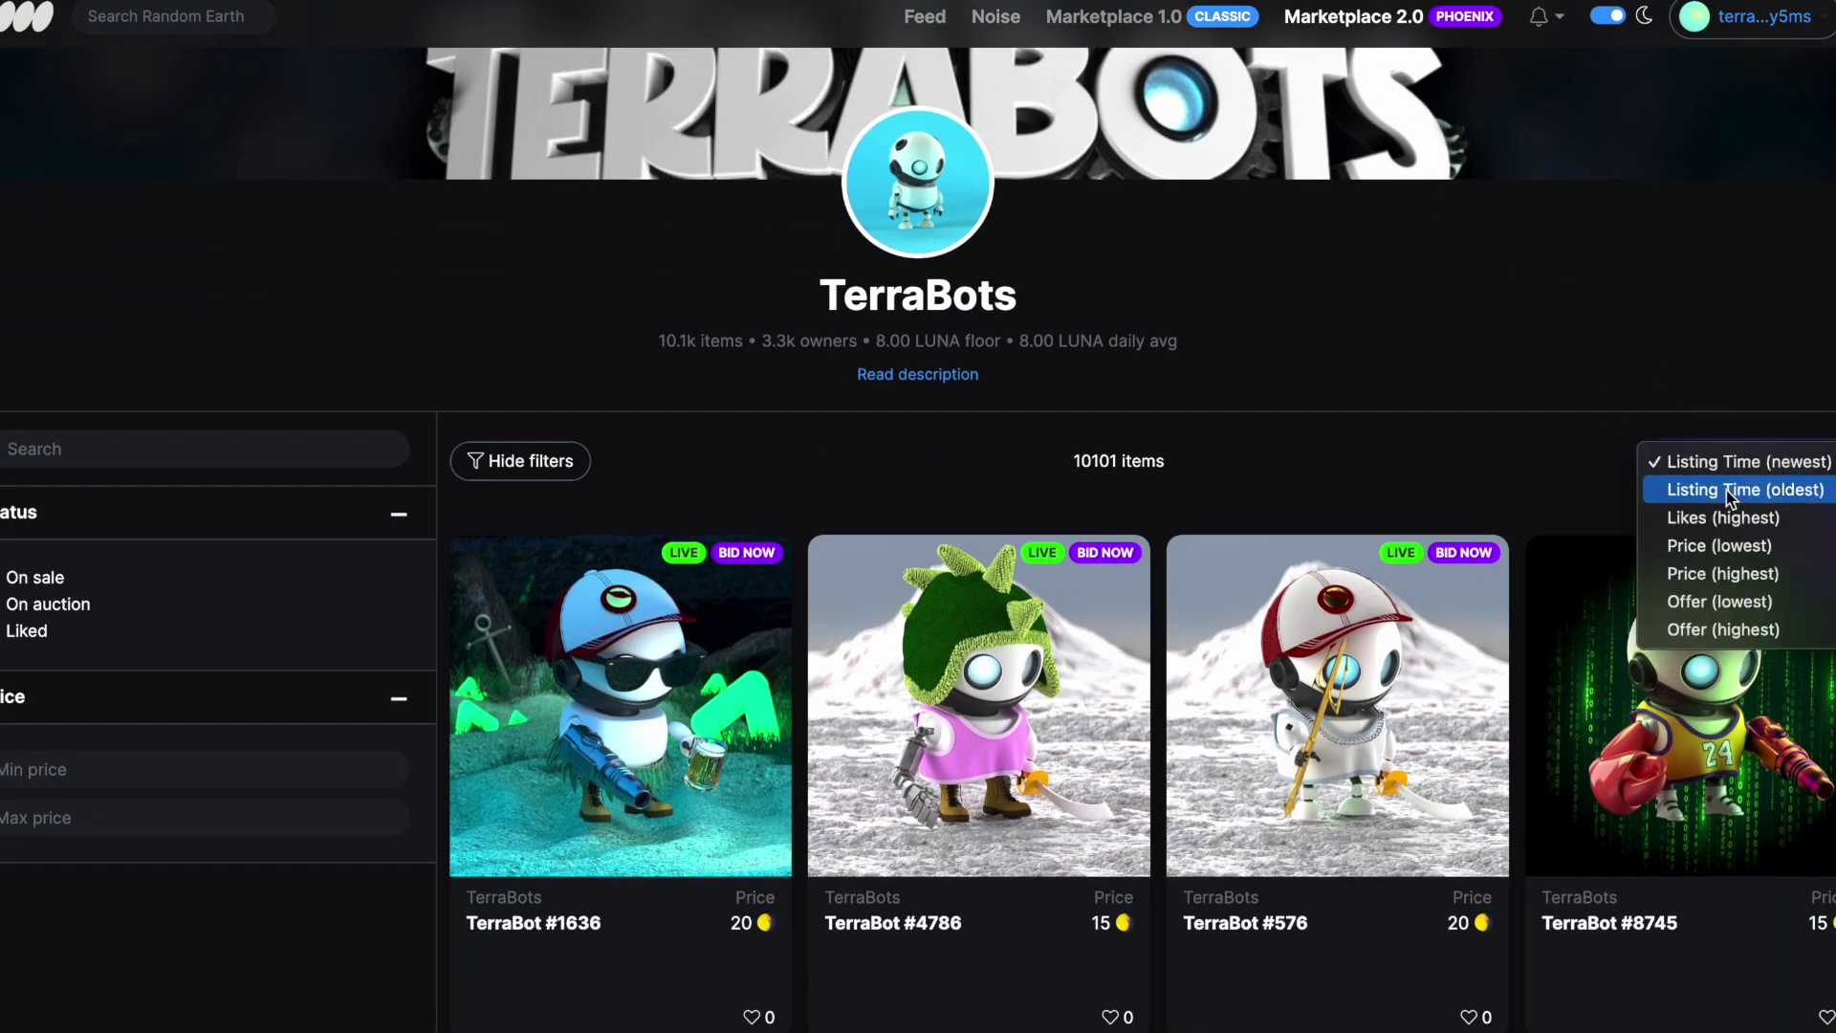
left_click(1741, 546)
scroll(1387, 320, "down", 3)
scroll(1387, 319, "down", 1)
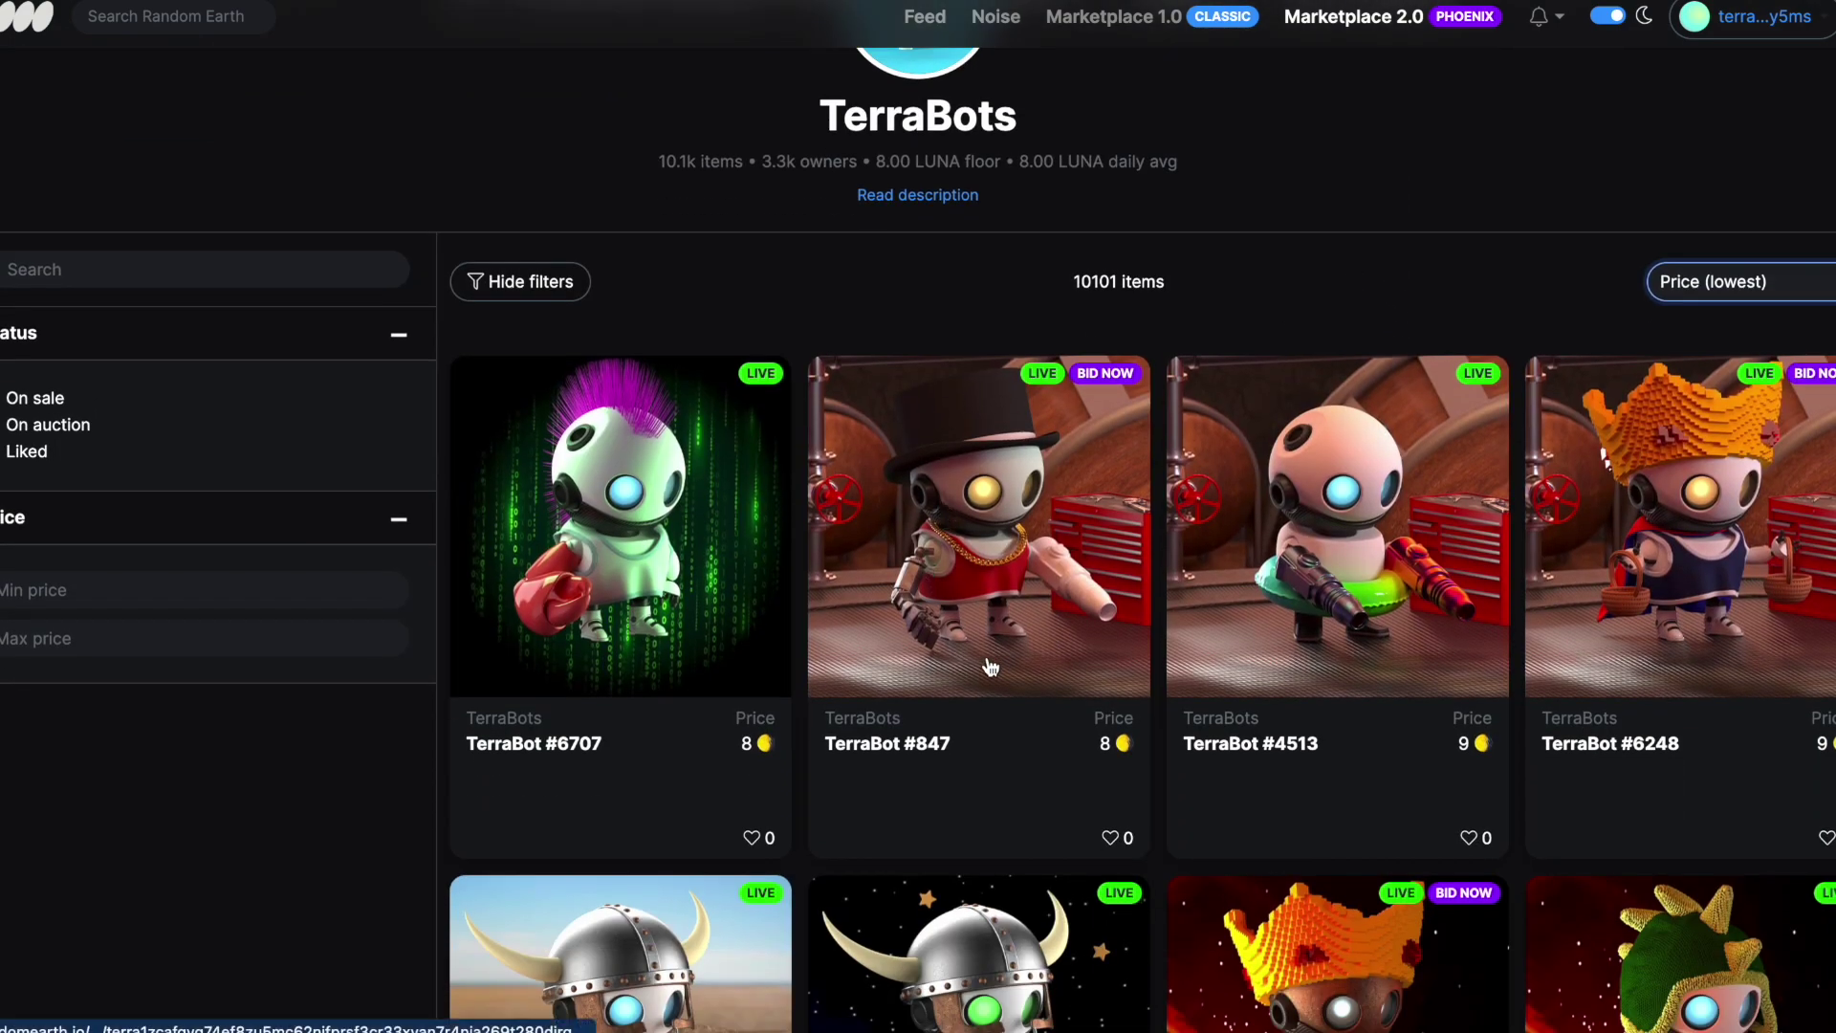
left_click(981, 571)
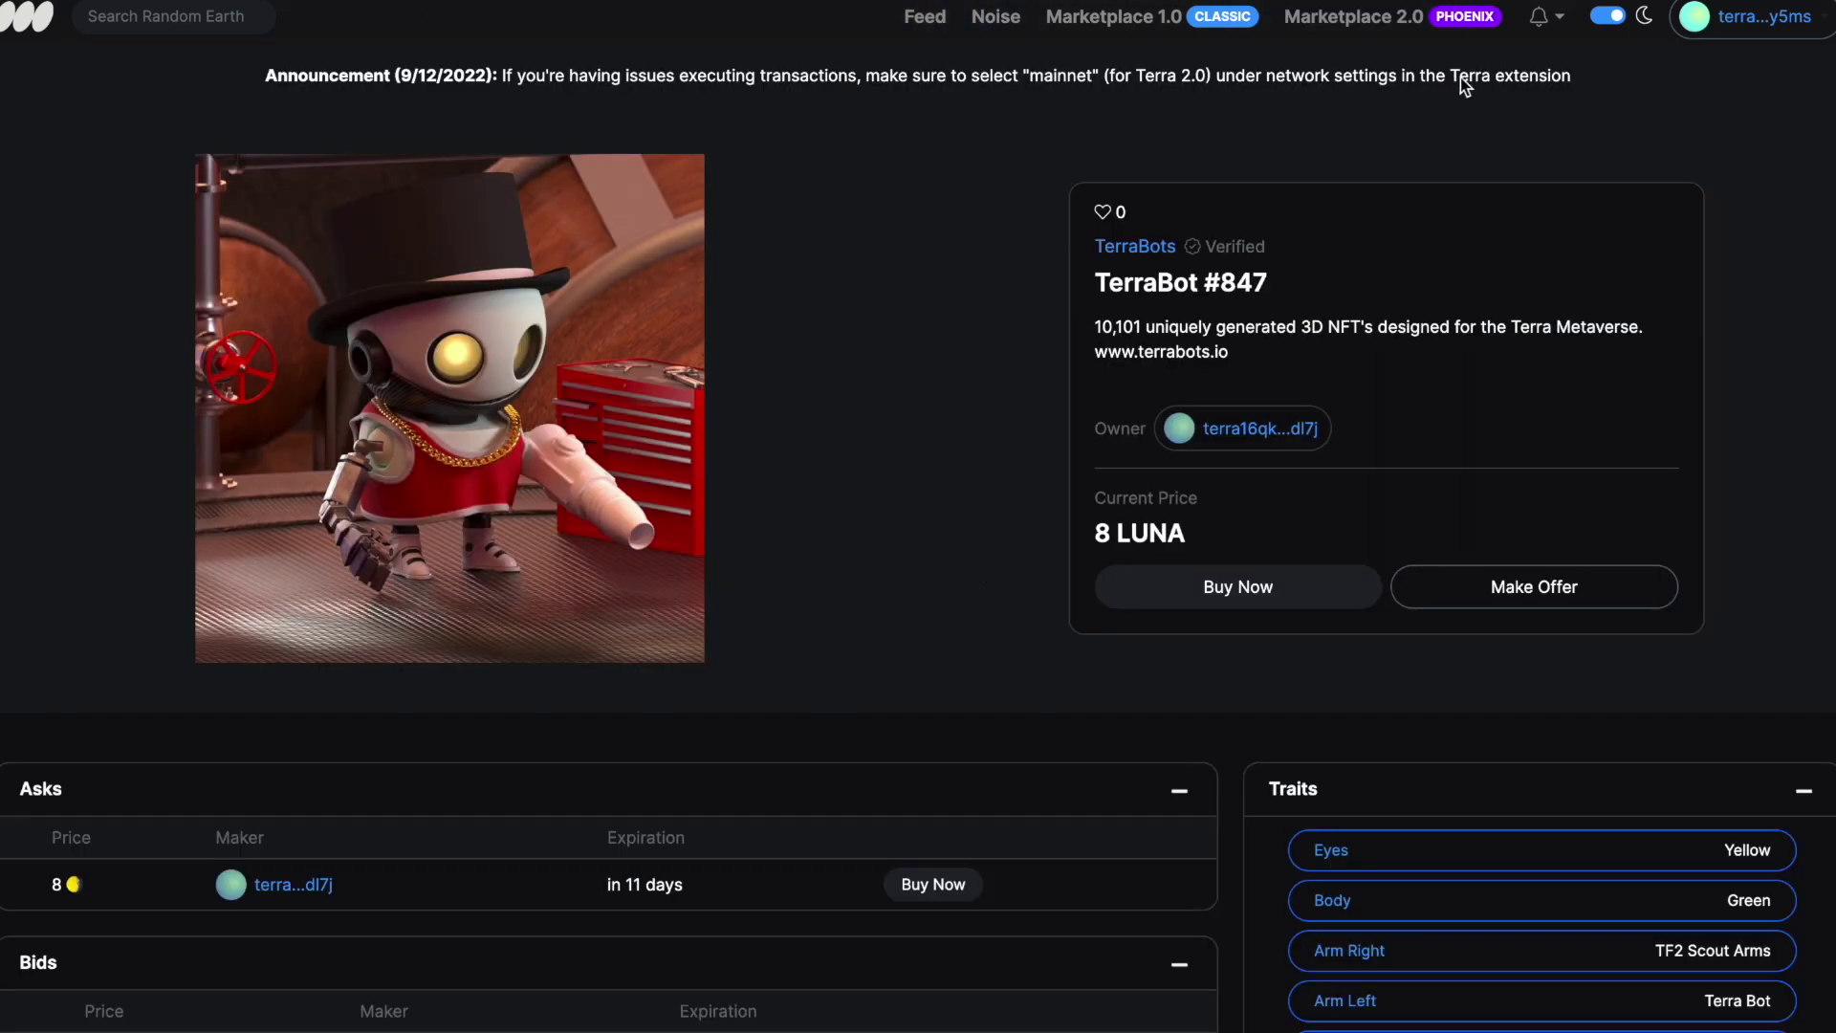
Show the wallet's My Items filtered to the TerraBots collection
left_click(1750, 16)
left_click(1741, 134)
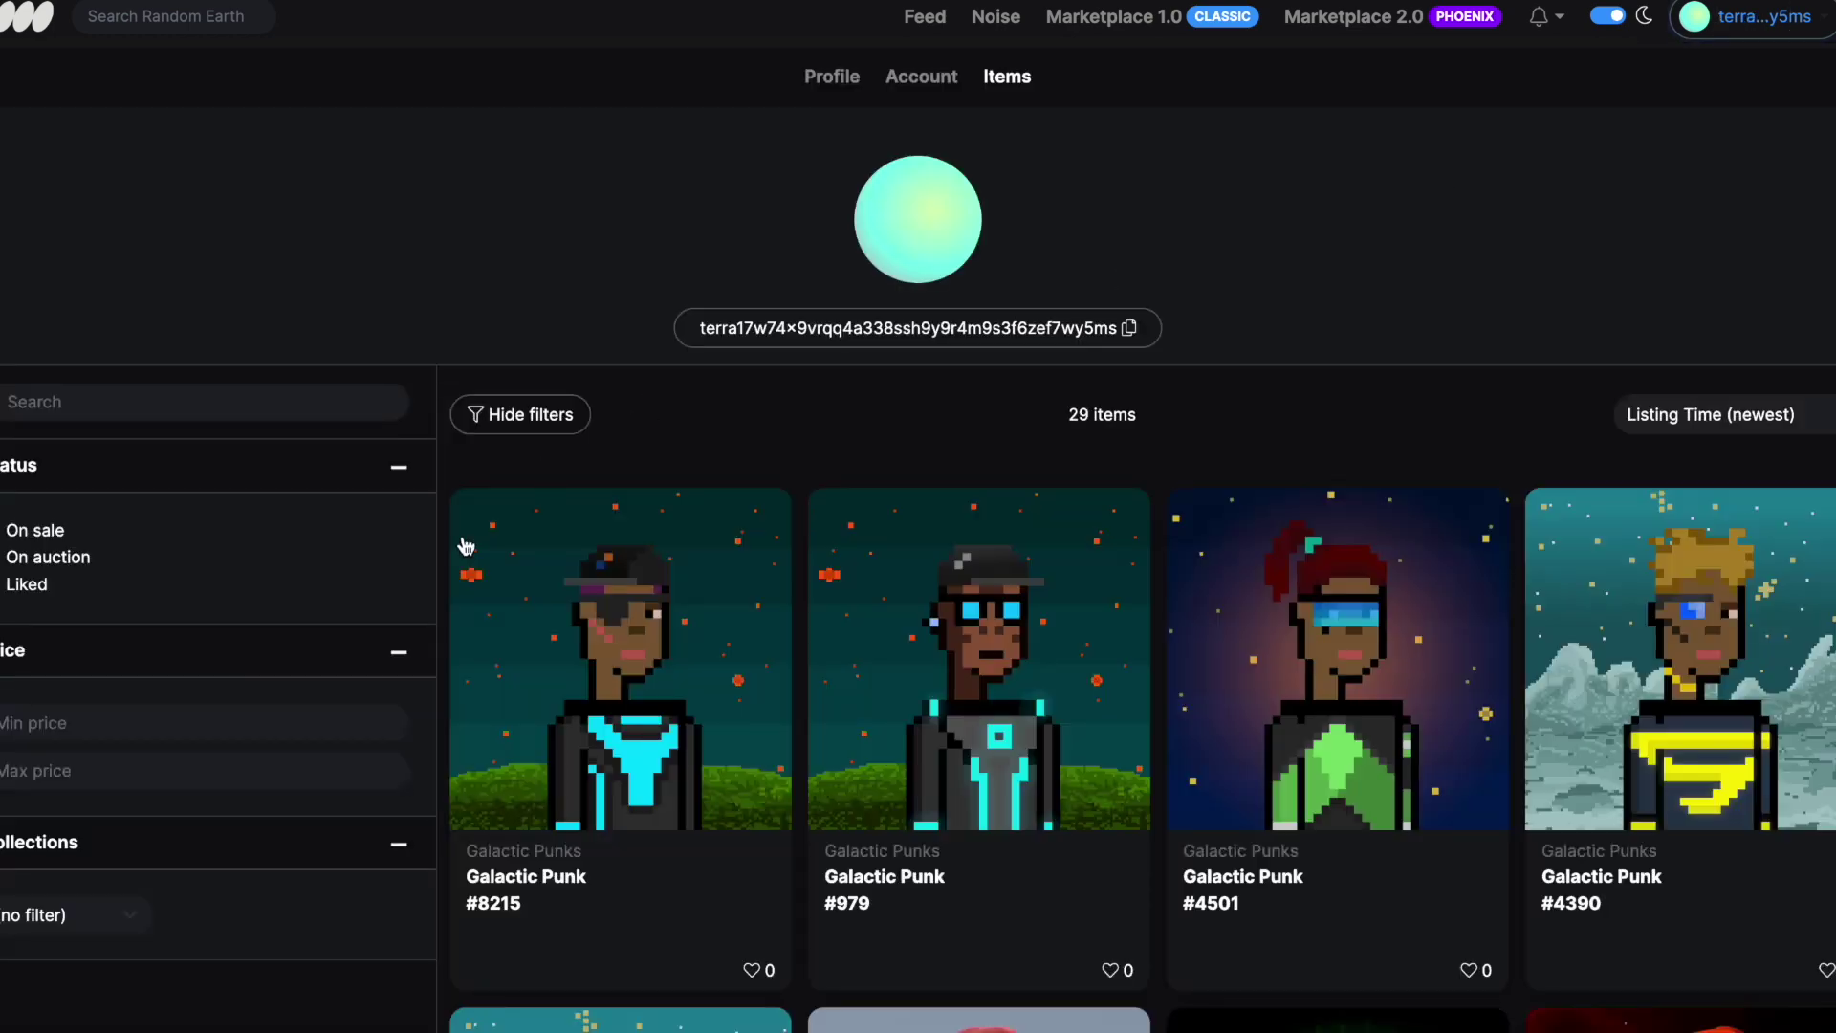
left_click(99, 915)
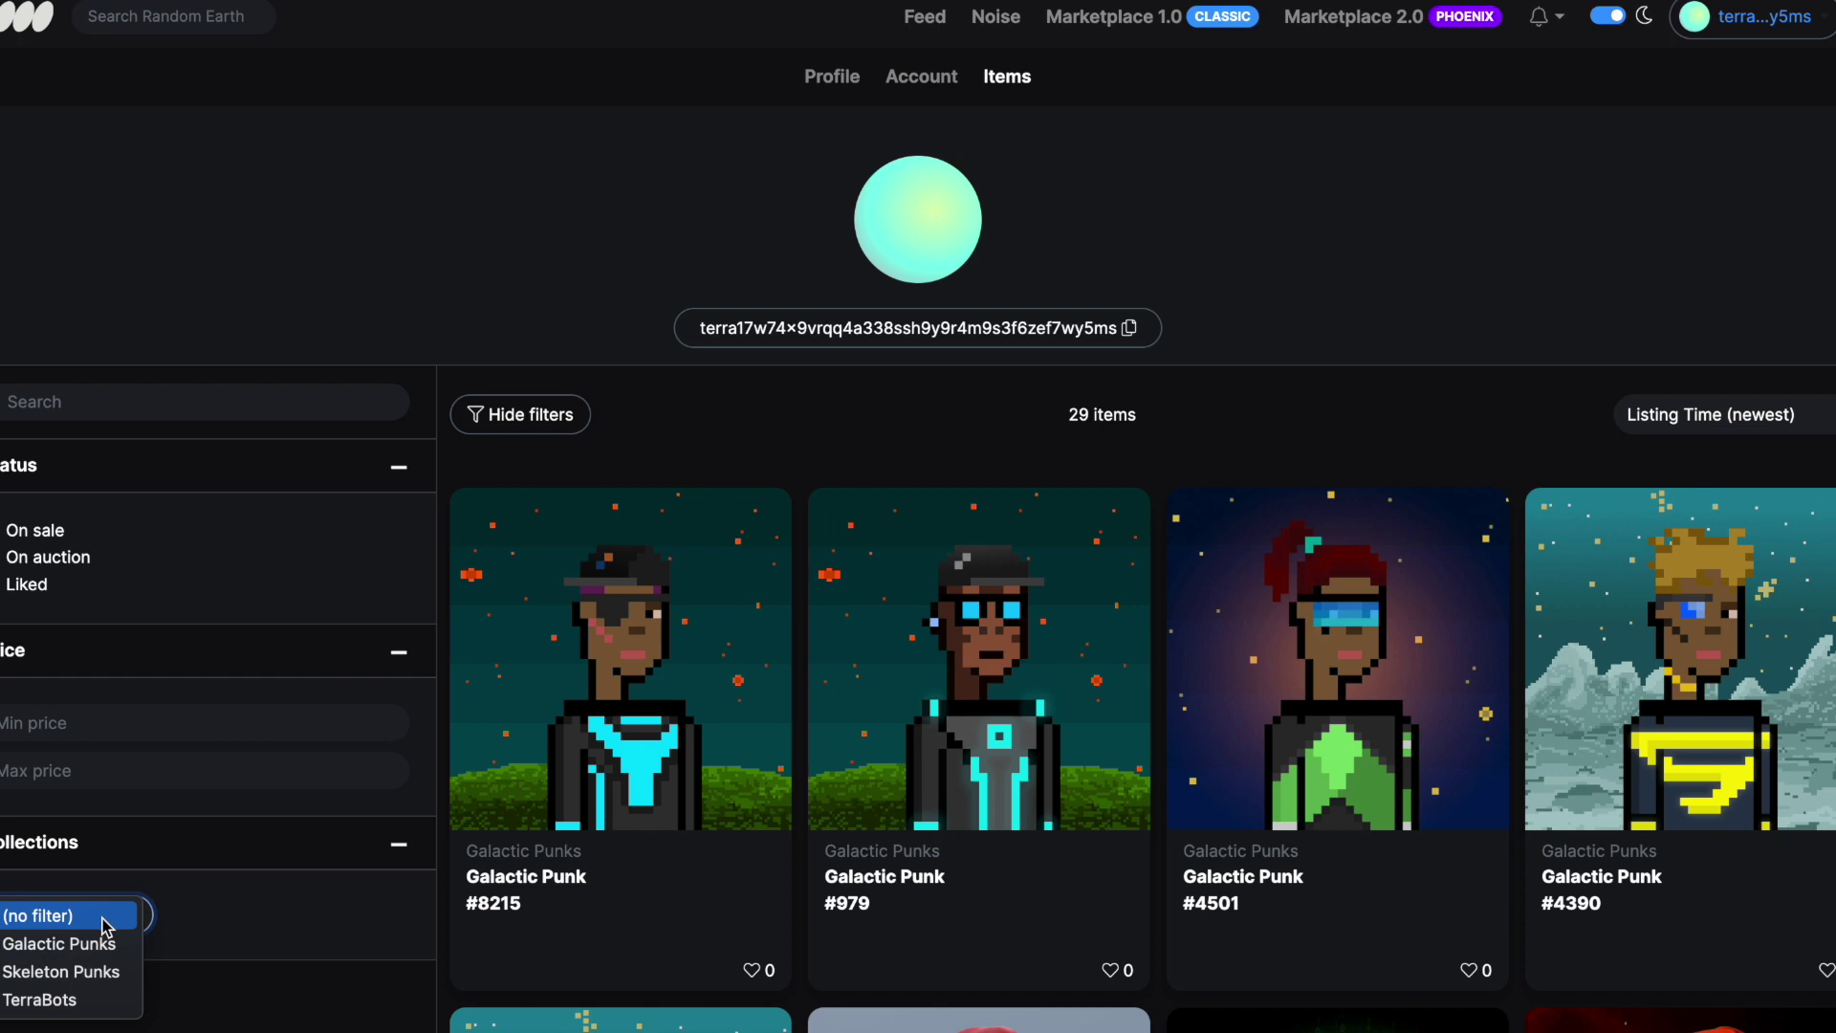
left_click(103, 999)
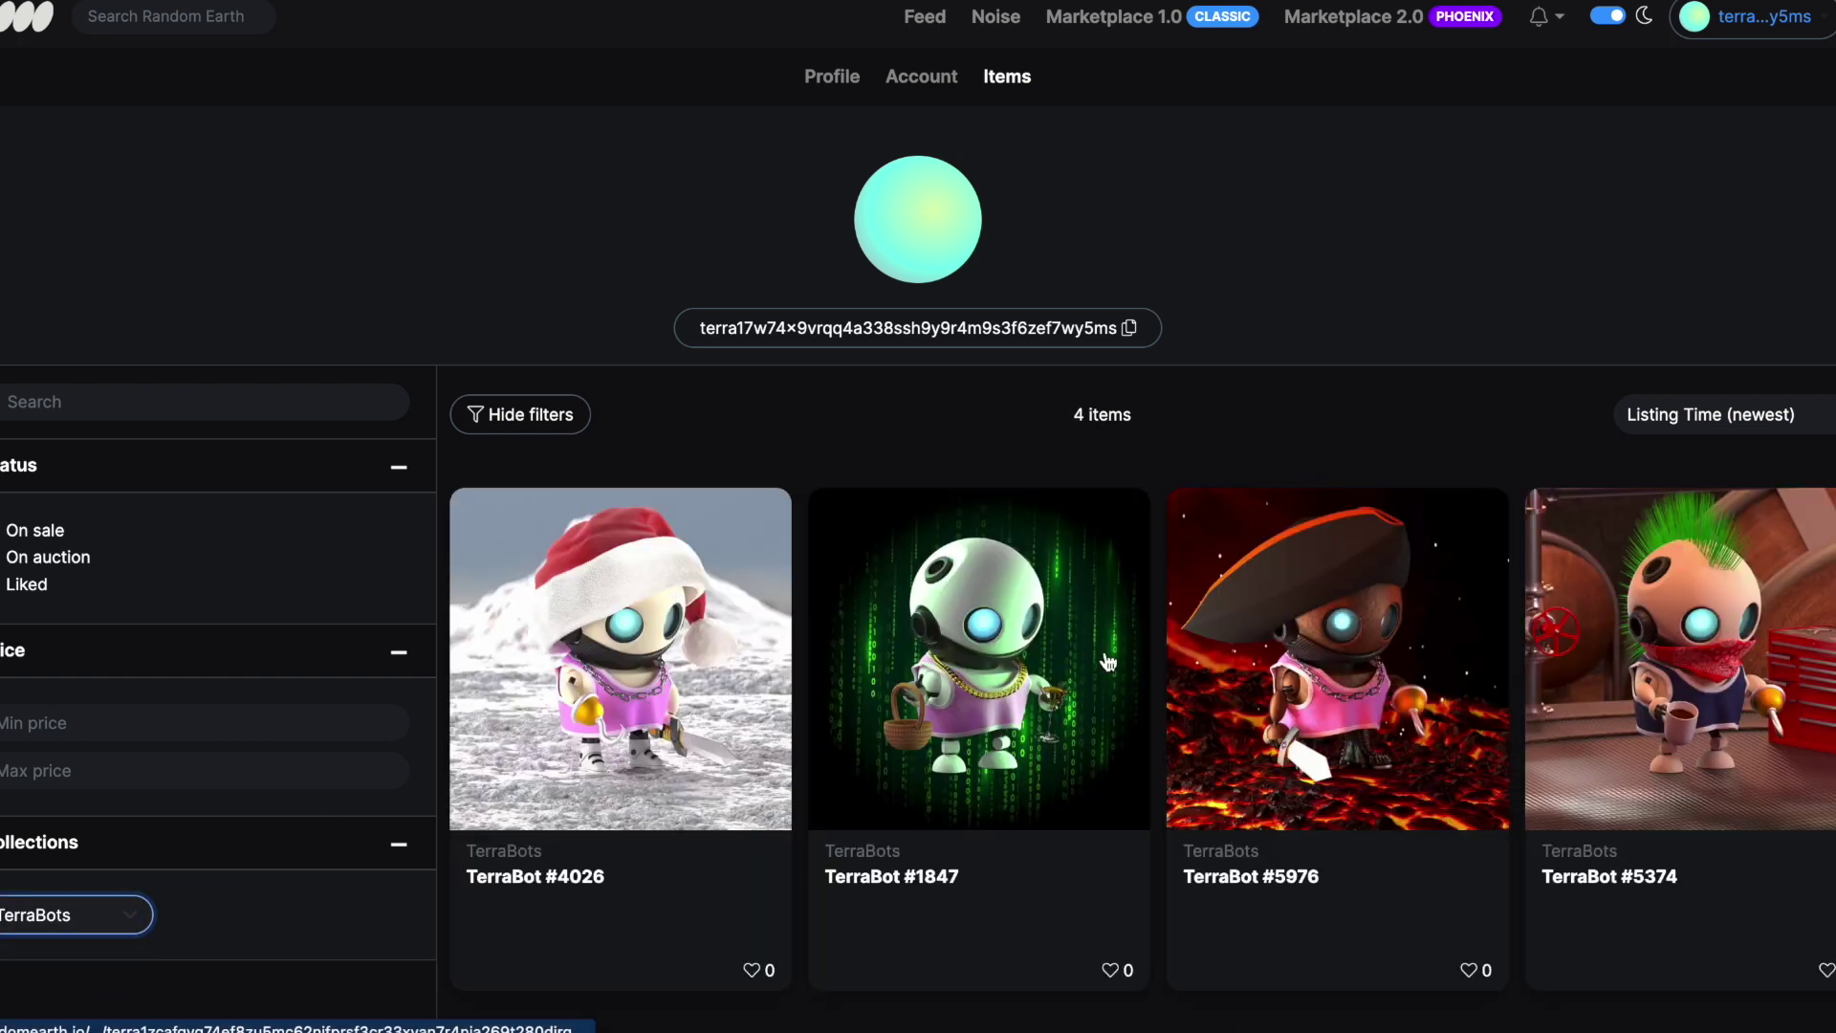
Look over the four owned TerraBots, then return to the Random Earth home page
scroll(1319, 620, "down", 2)
scroll(1318, 620, "down", 2)
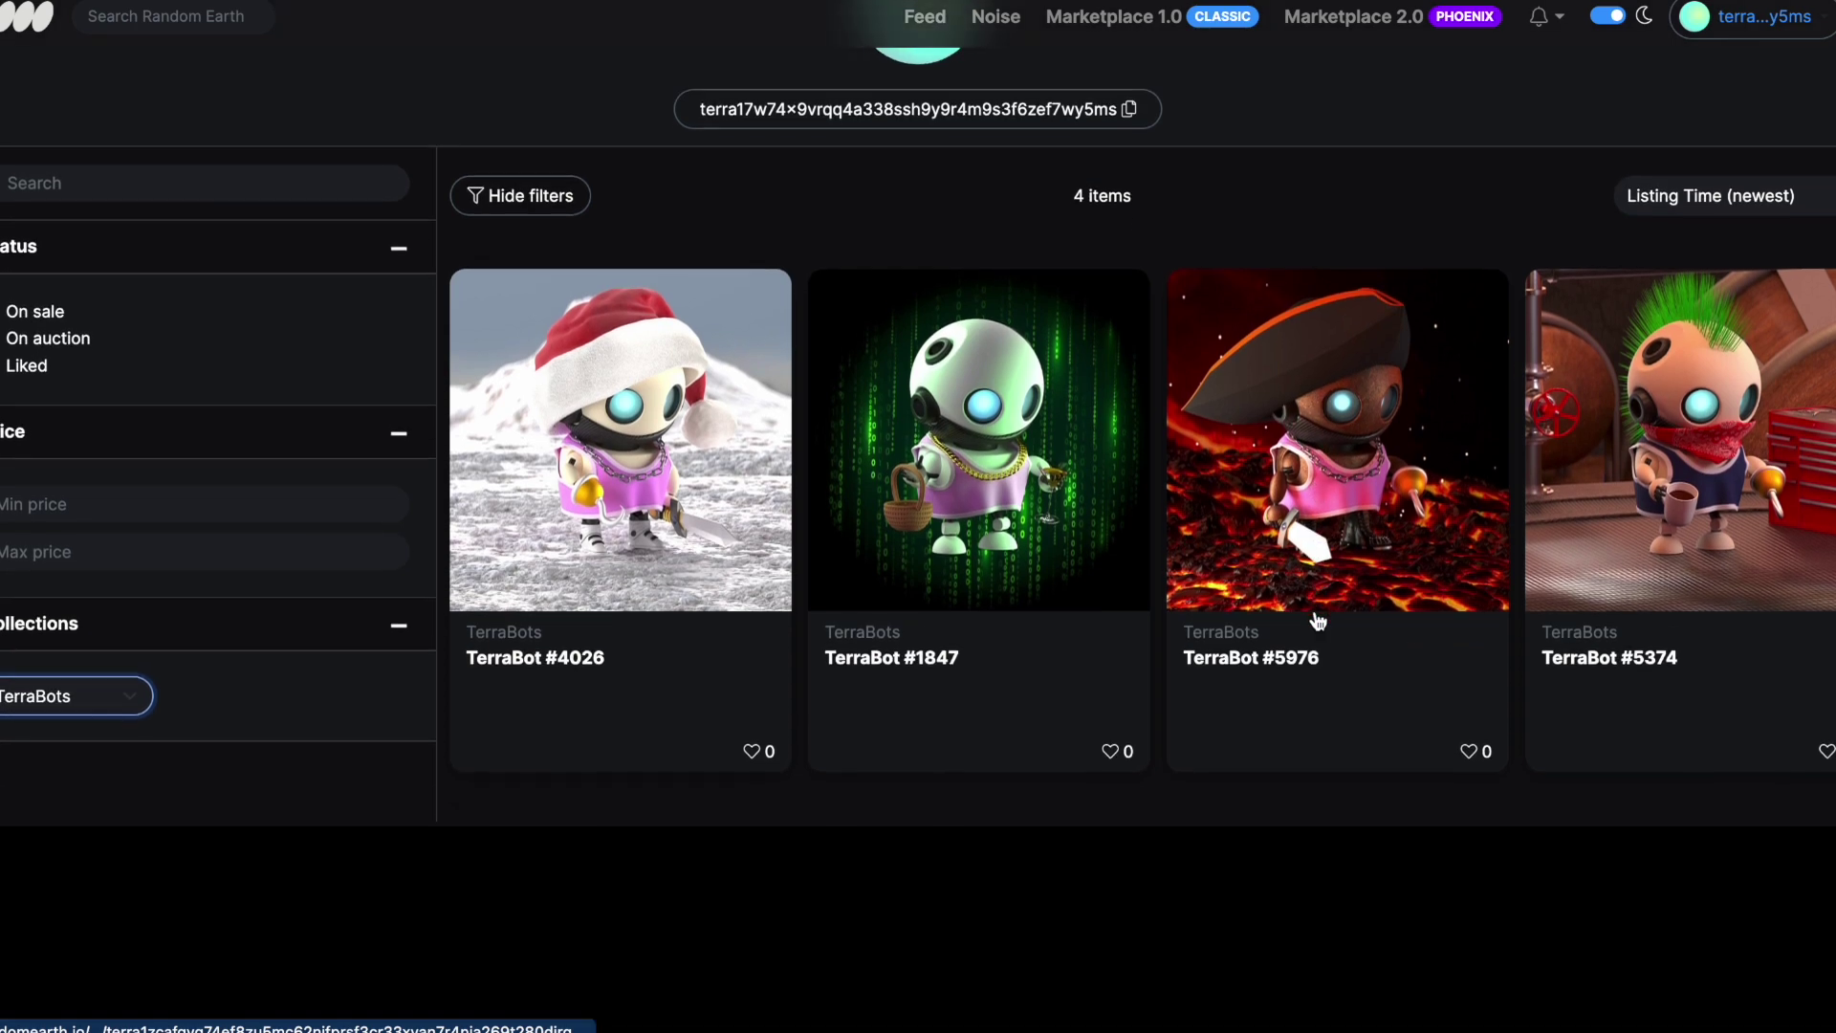
scroll(1318, 620, "up", 2)
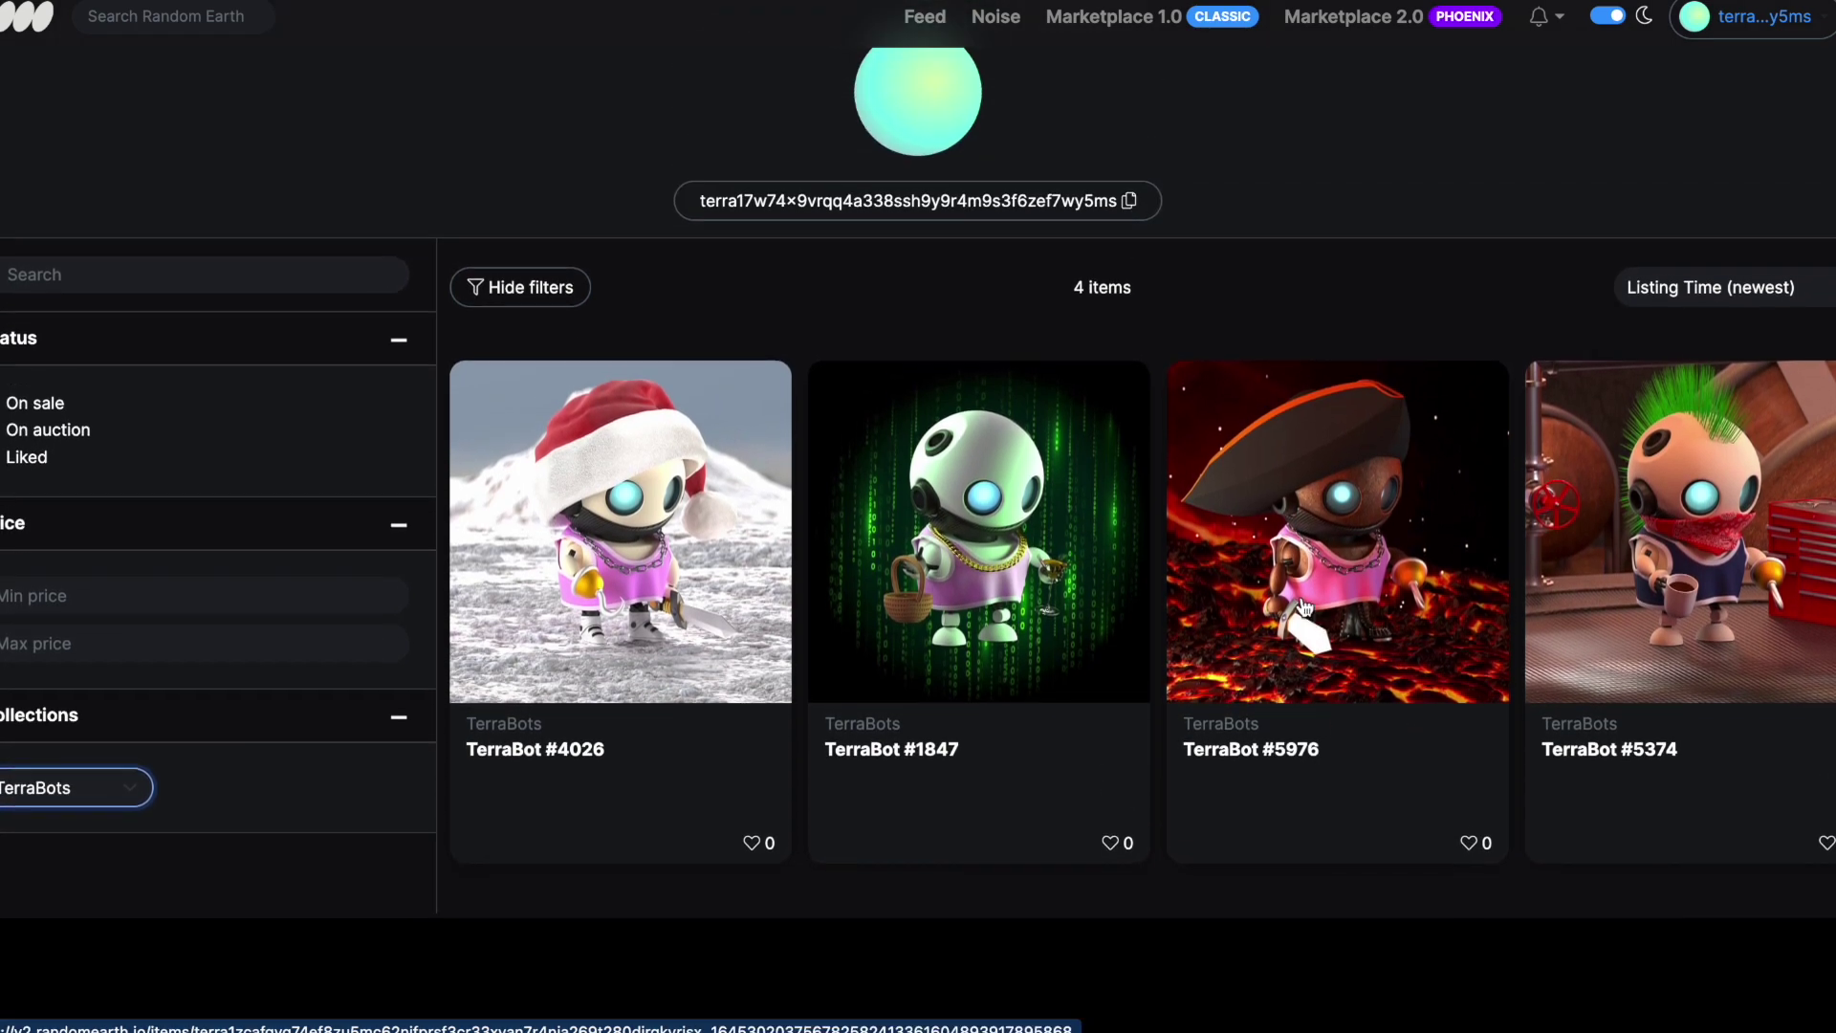
scroll(1295, 245, "up", 2)
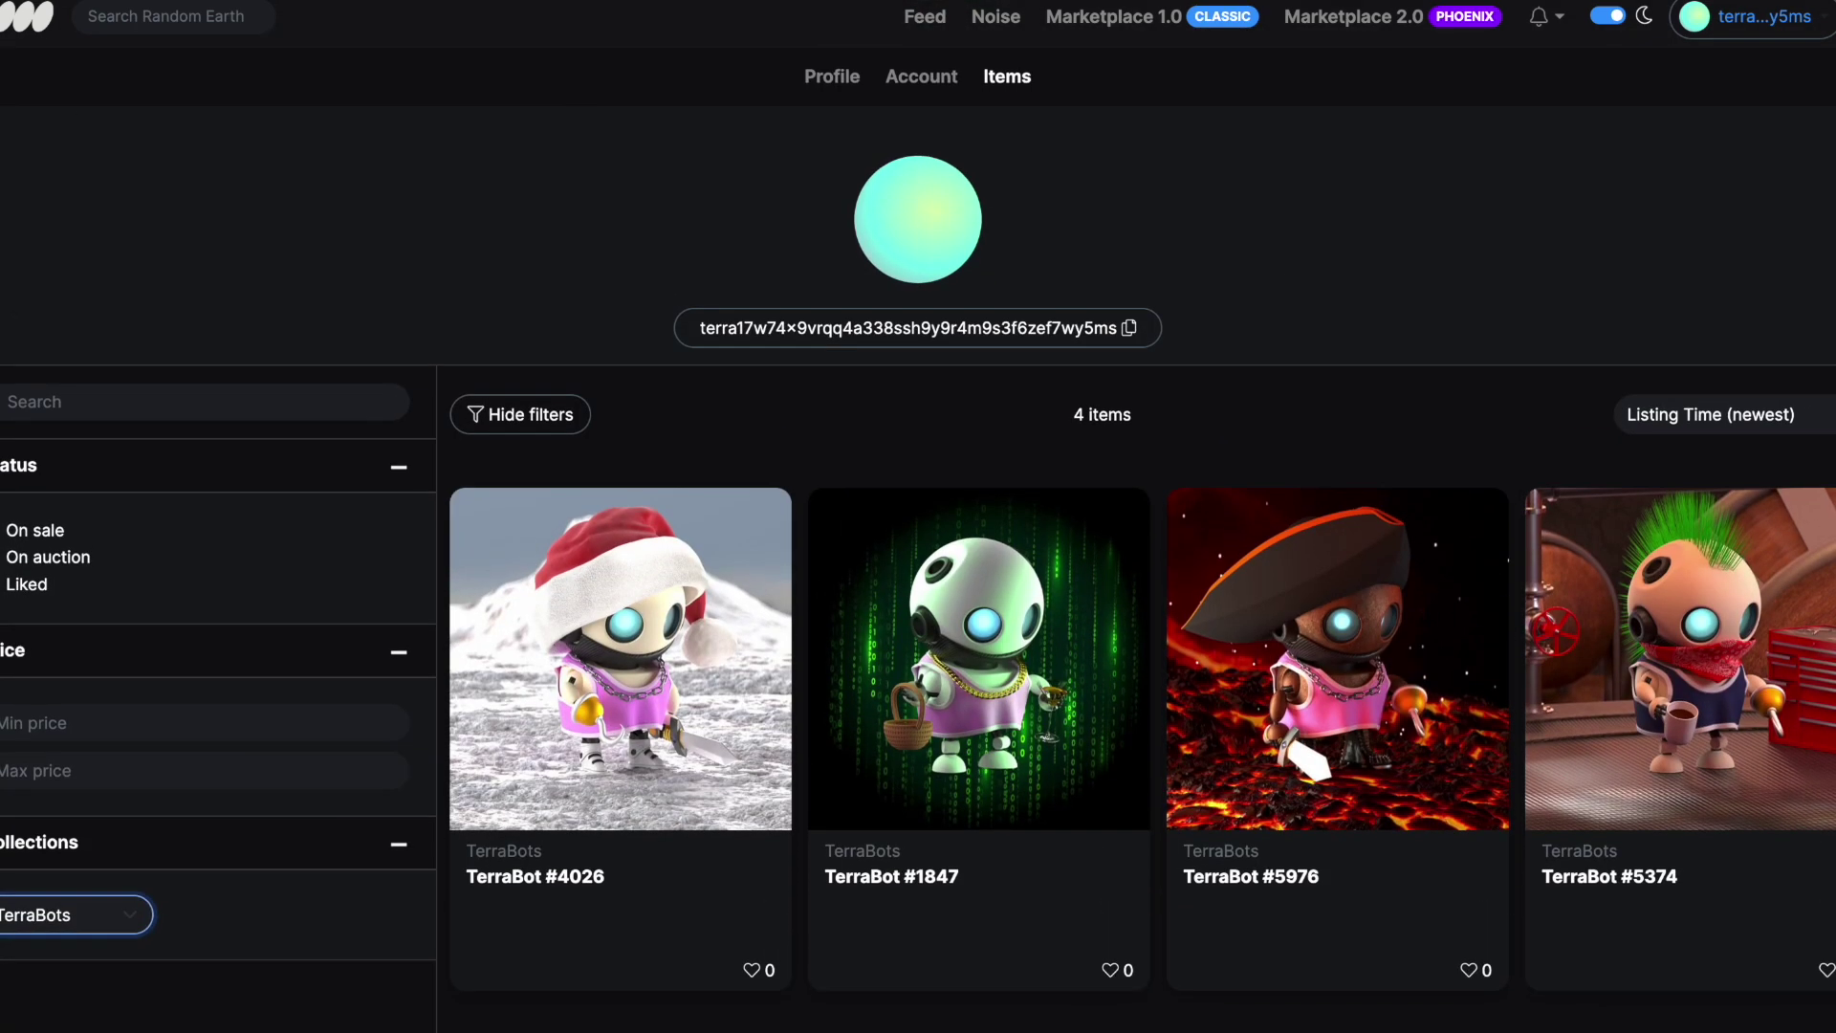
left_click(13, 19)
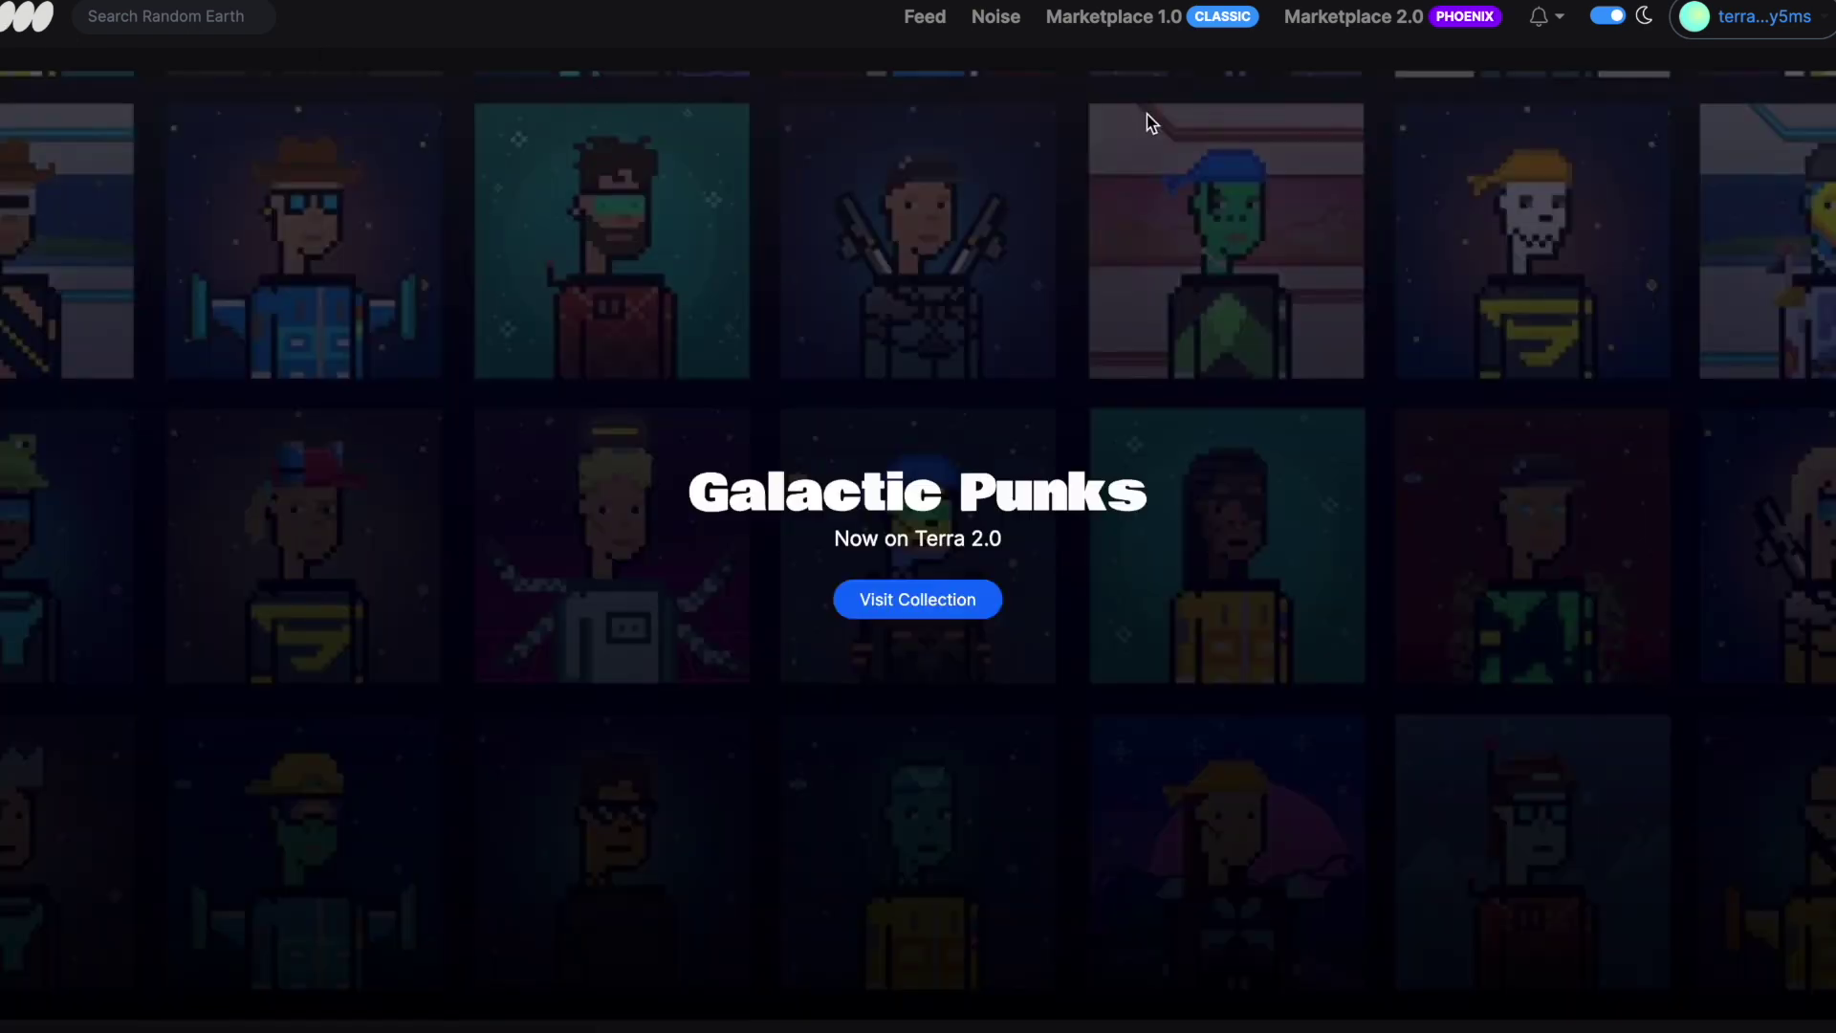
From Marketplace 2.0, sort TerraBots by lowest price, open #847 and start buying it
left_click(1402, 19)
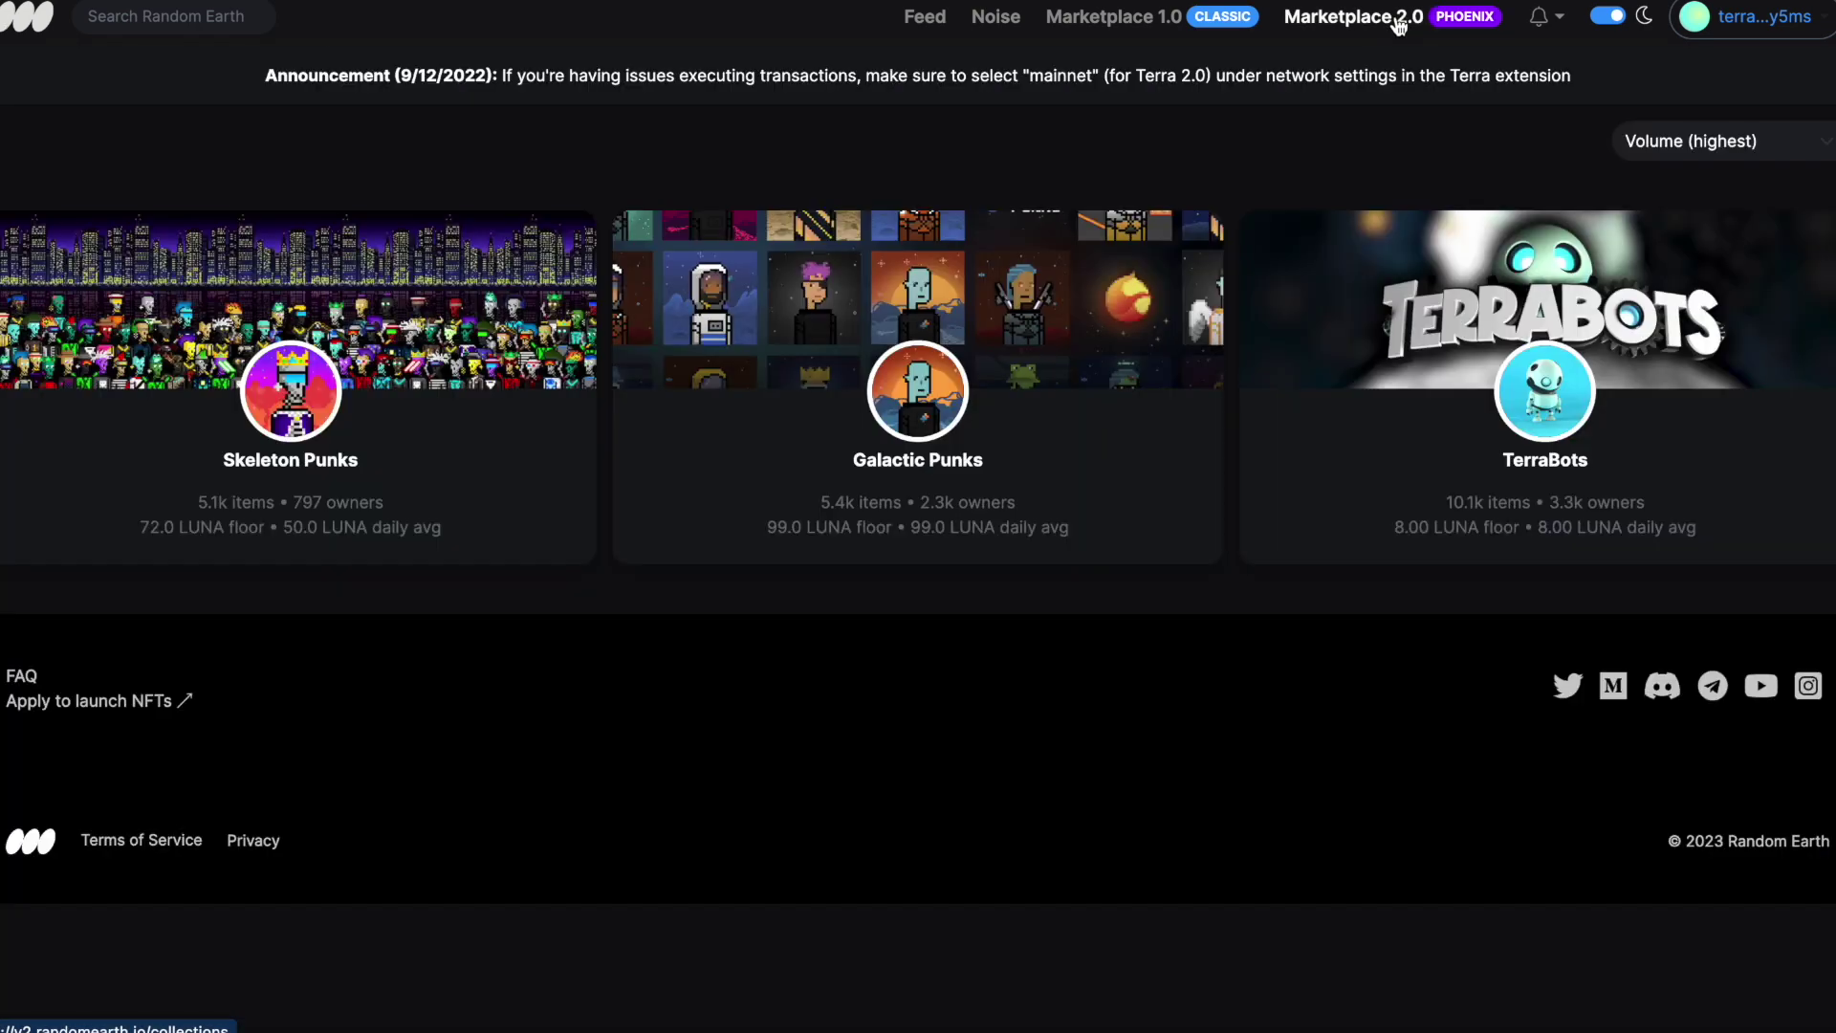
left_click(1540, 404)
scroll(1540, 401, "down", 4)
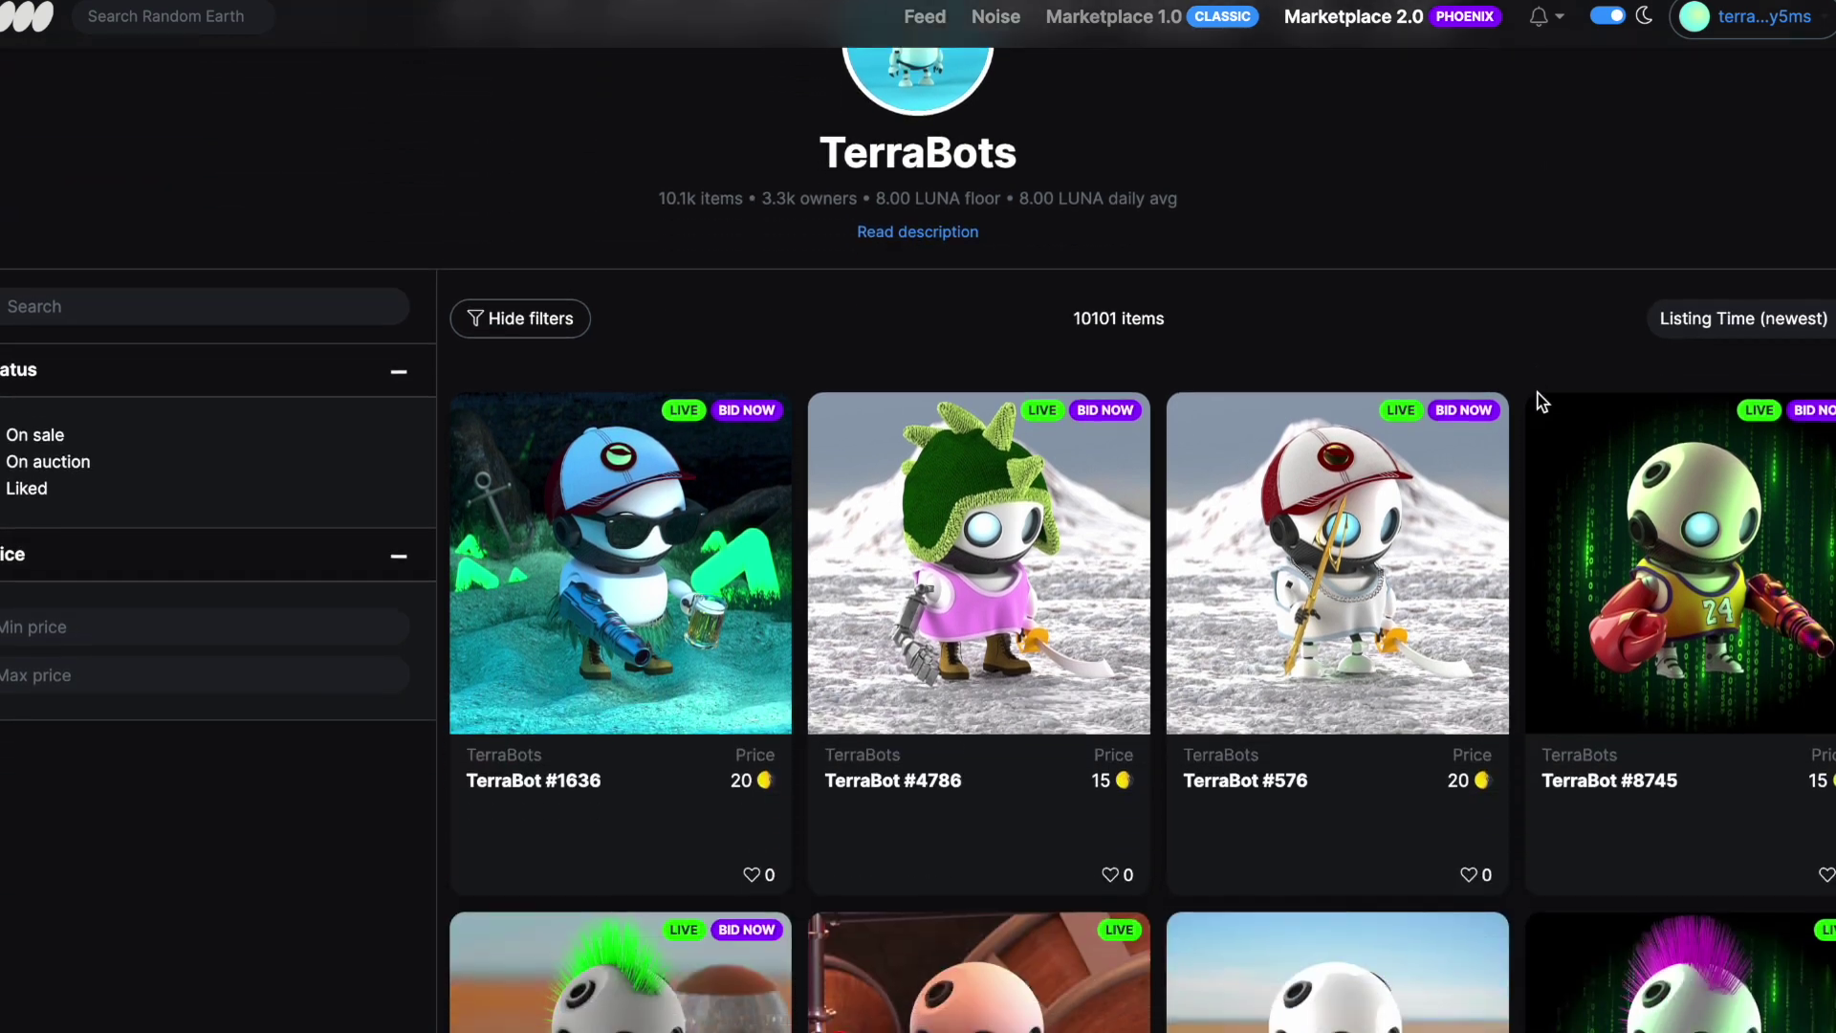
left_click(1784, 316)
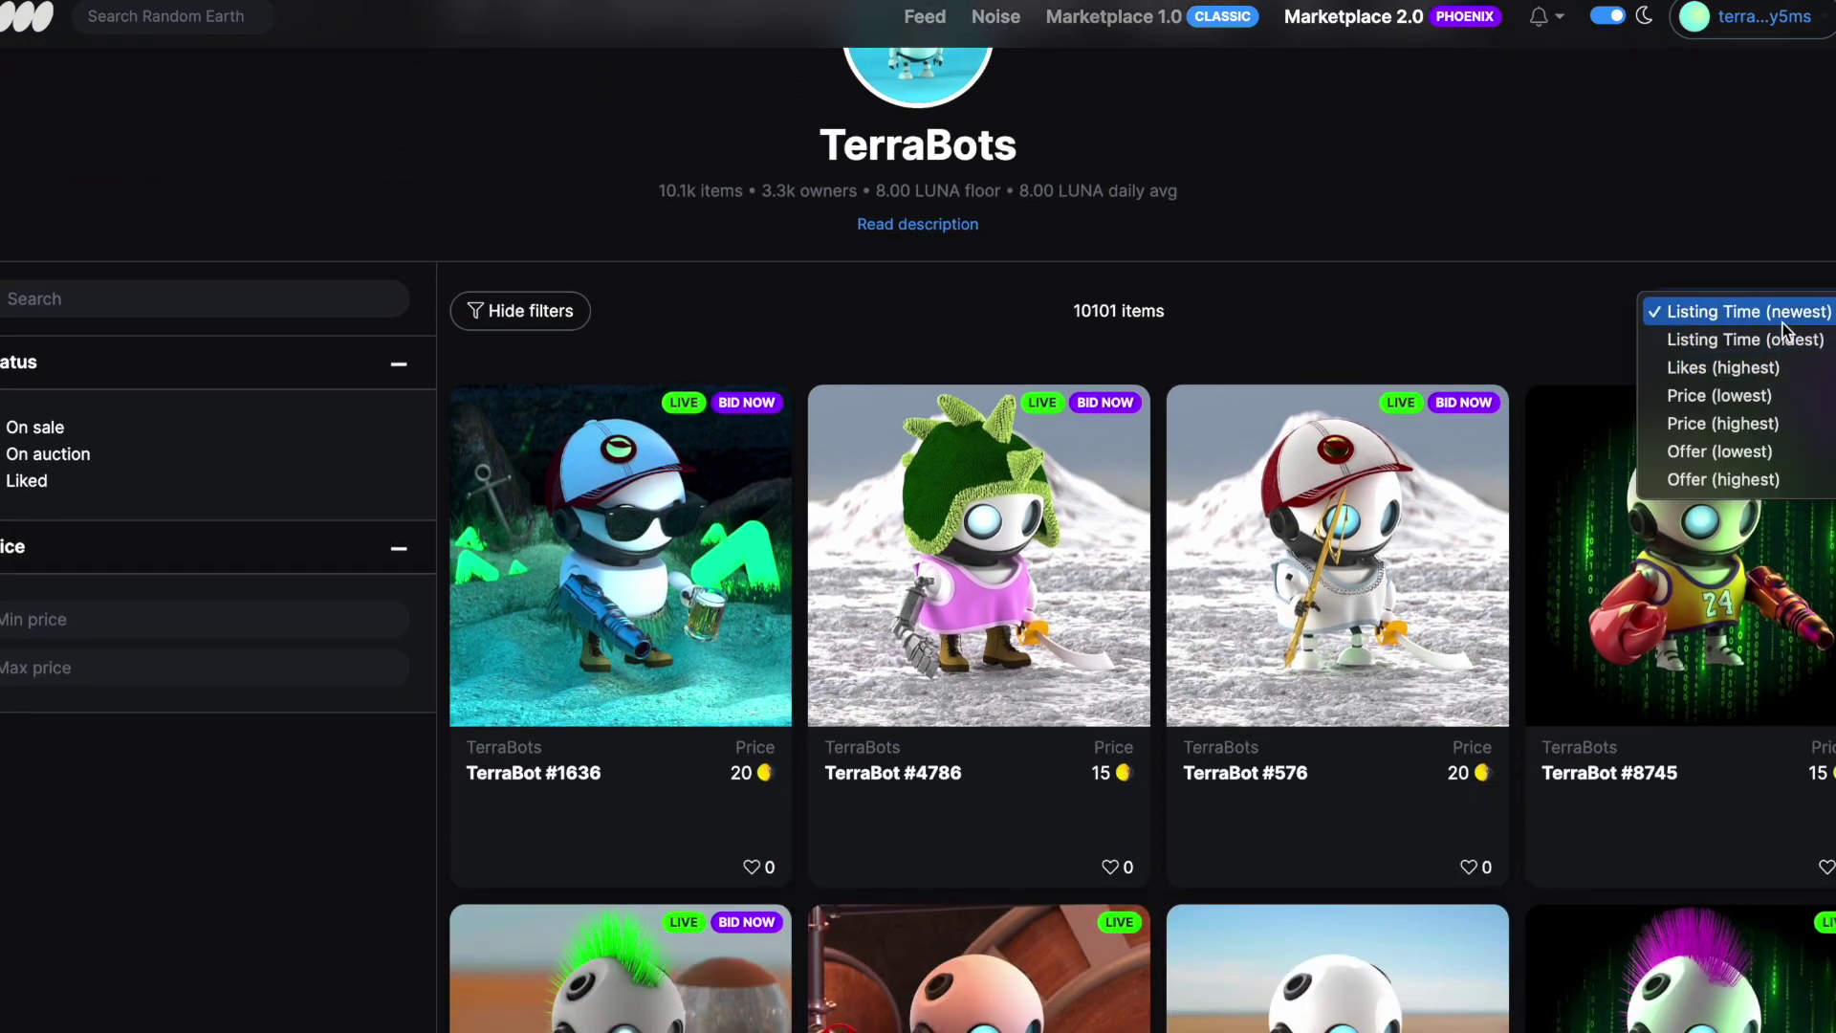
left_click(1759, 400)
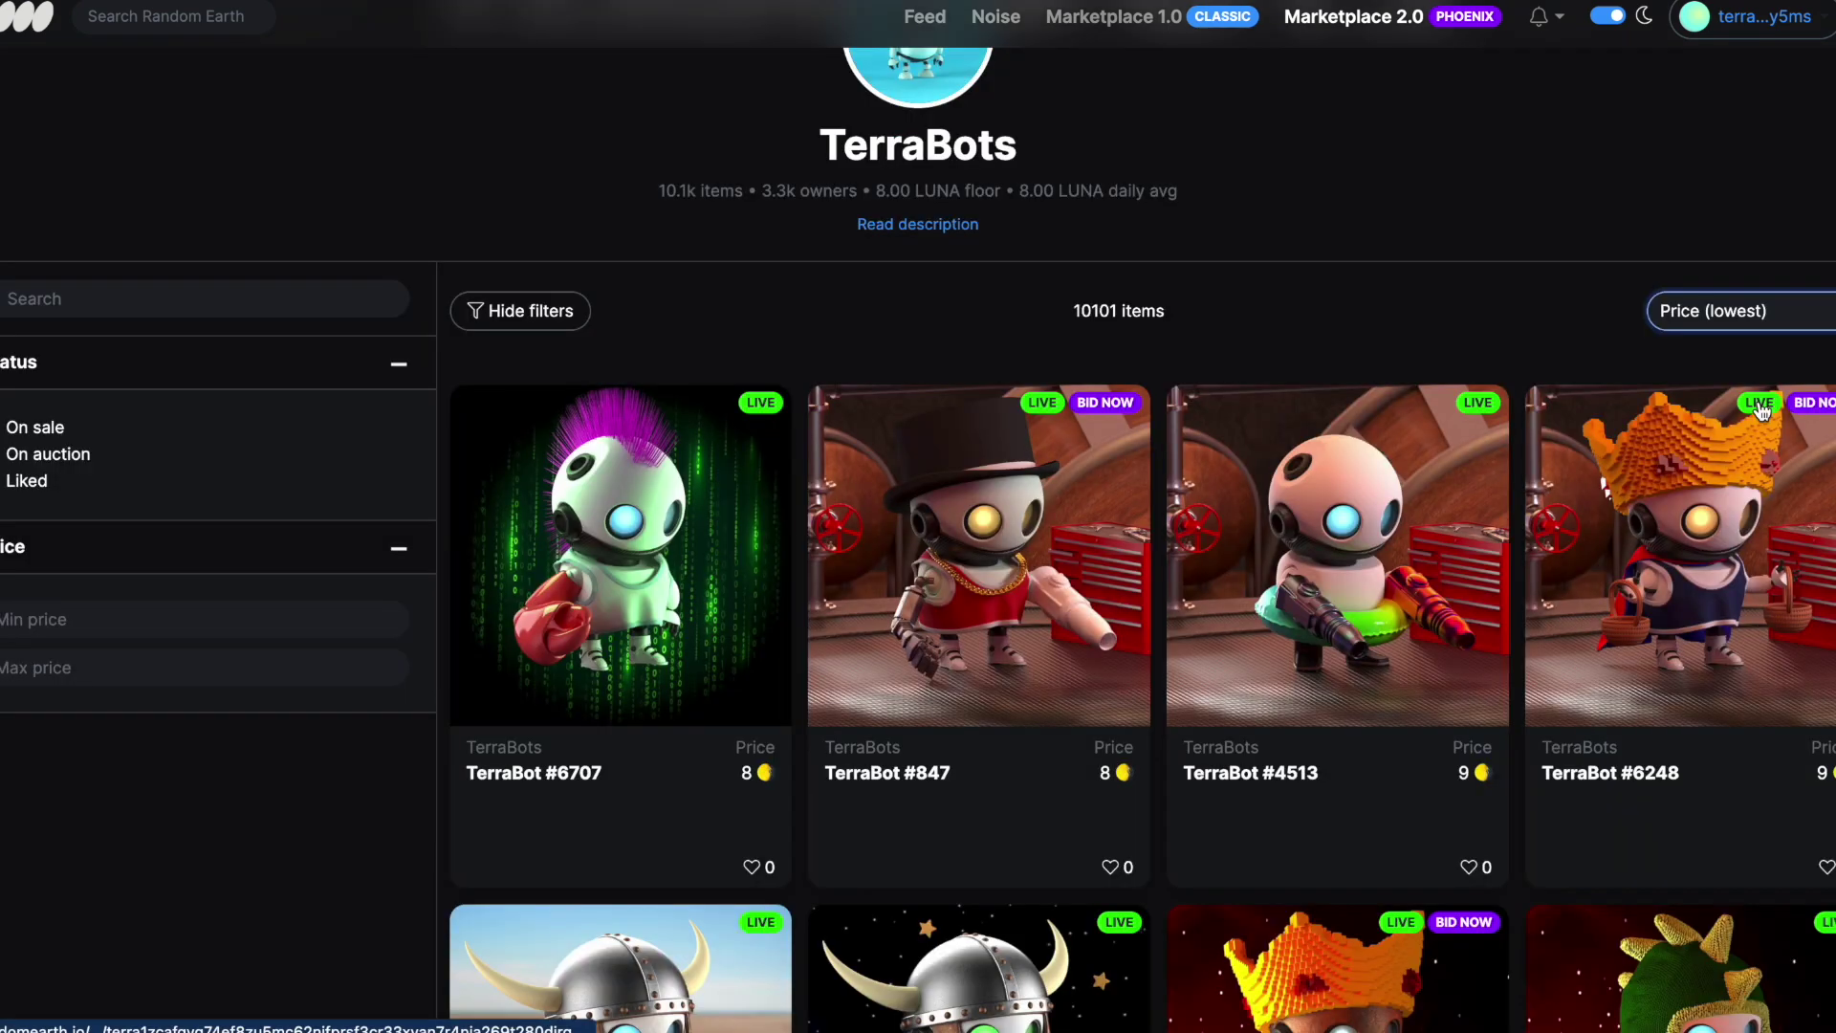
left_click(991, 570)
scroll(974, 337, "up", 3)
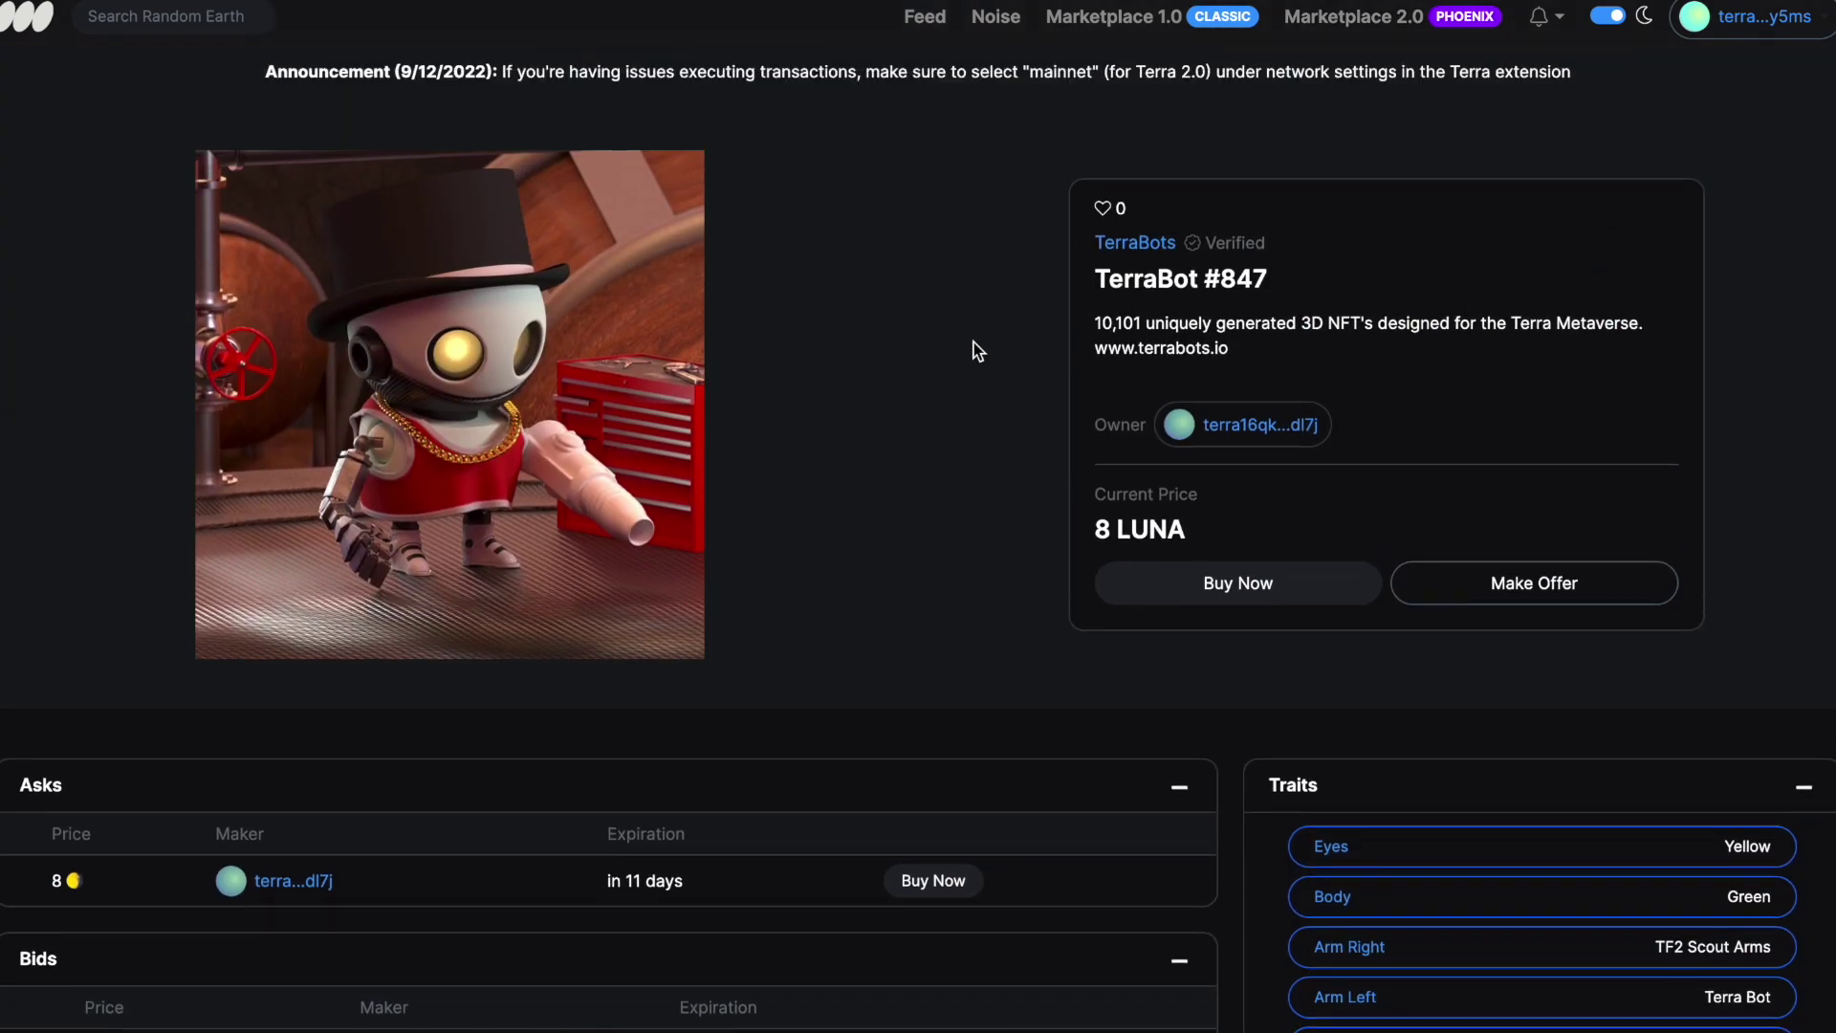
left_click(1246, 585)
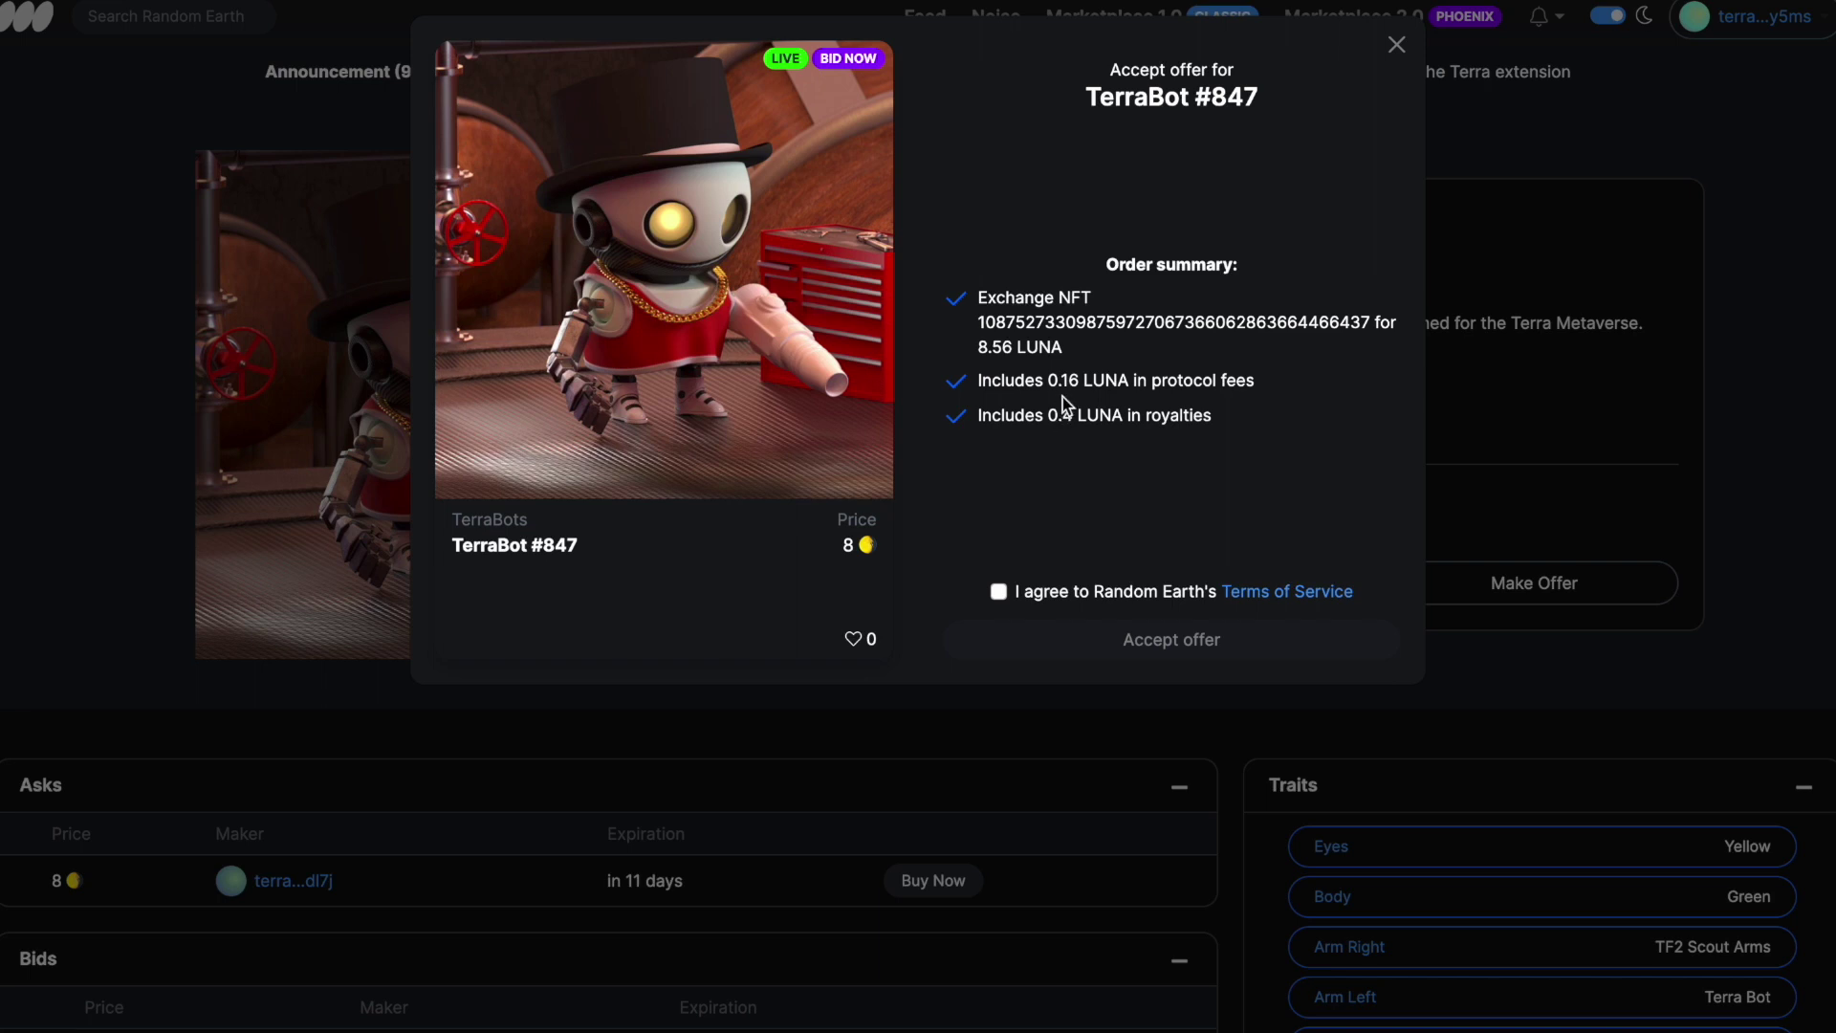
Accept the terms and the 8.56 LUNA offer for TerraBot #847, approving with the wallet password
left_click(1000, 593)
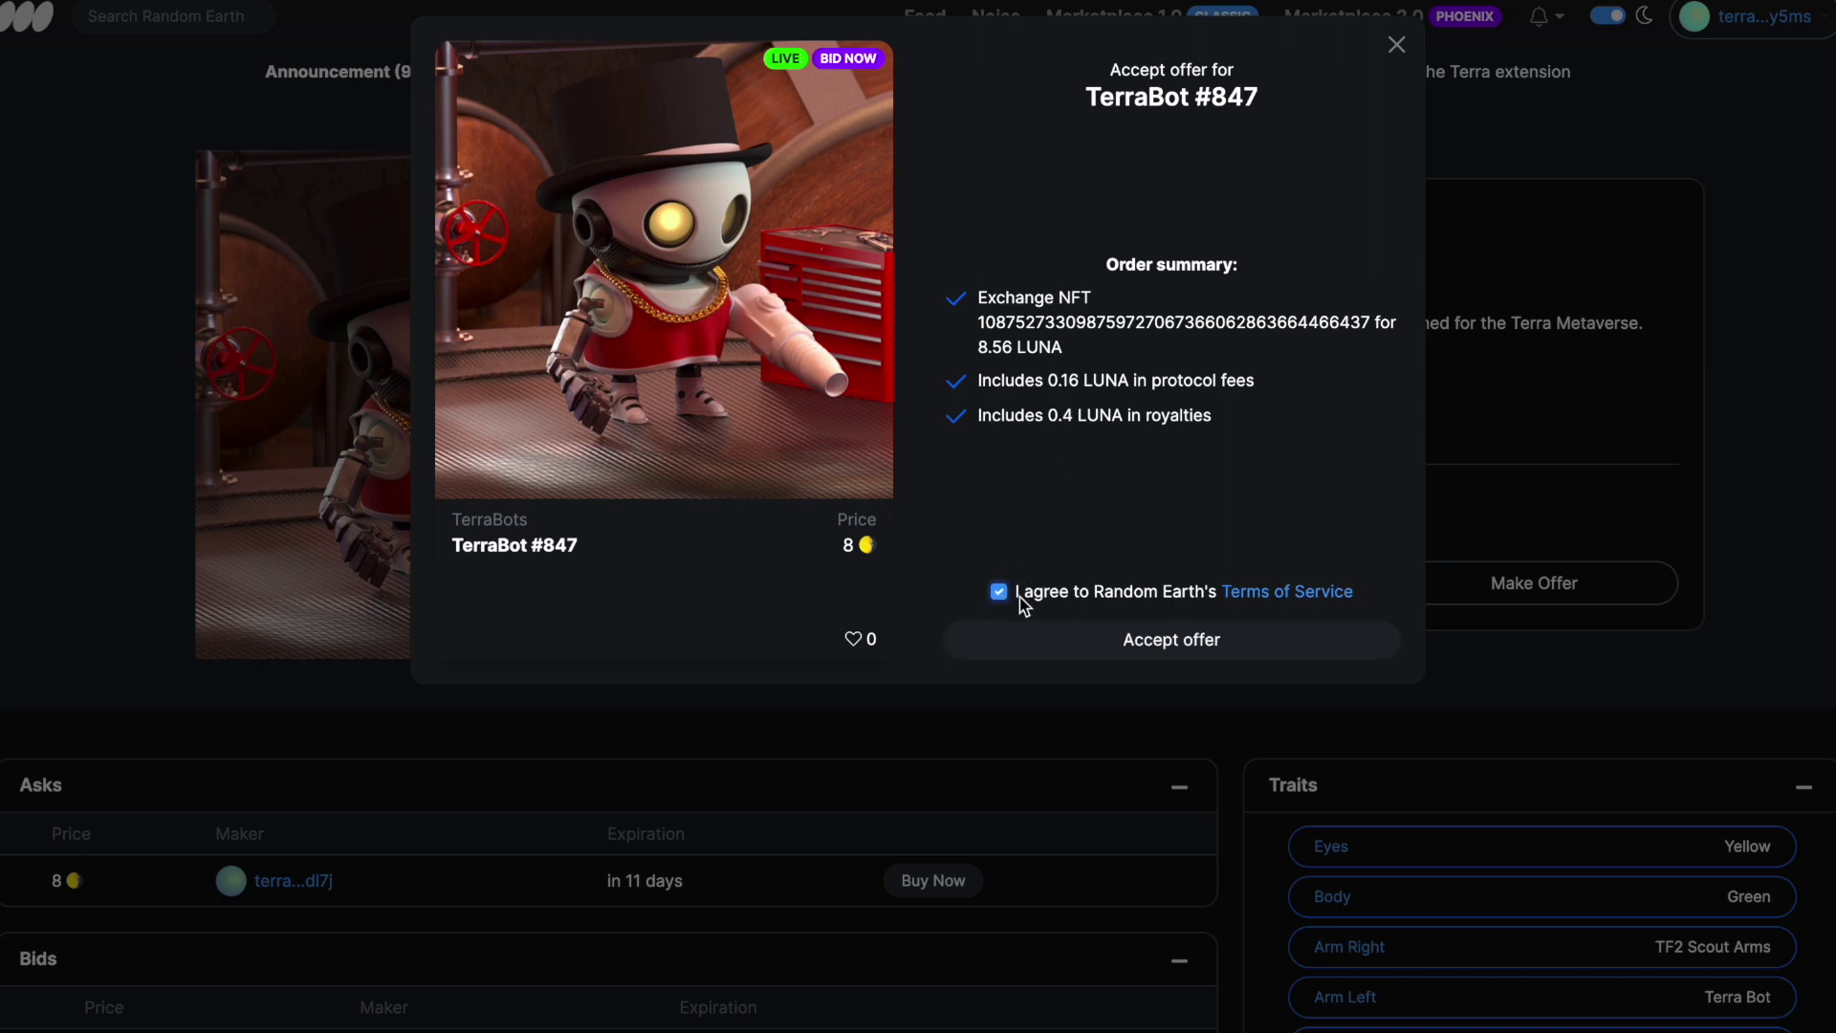
left_click(1176, 641)
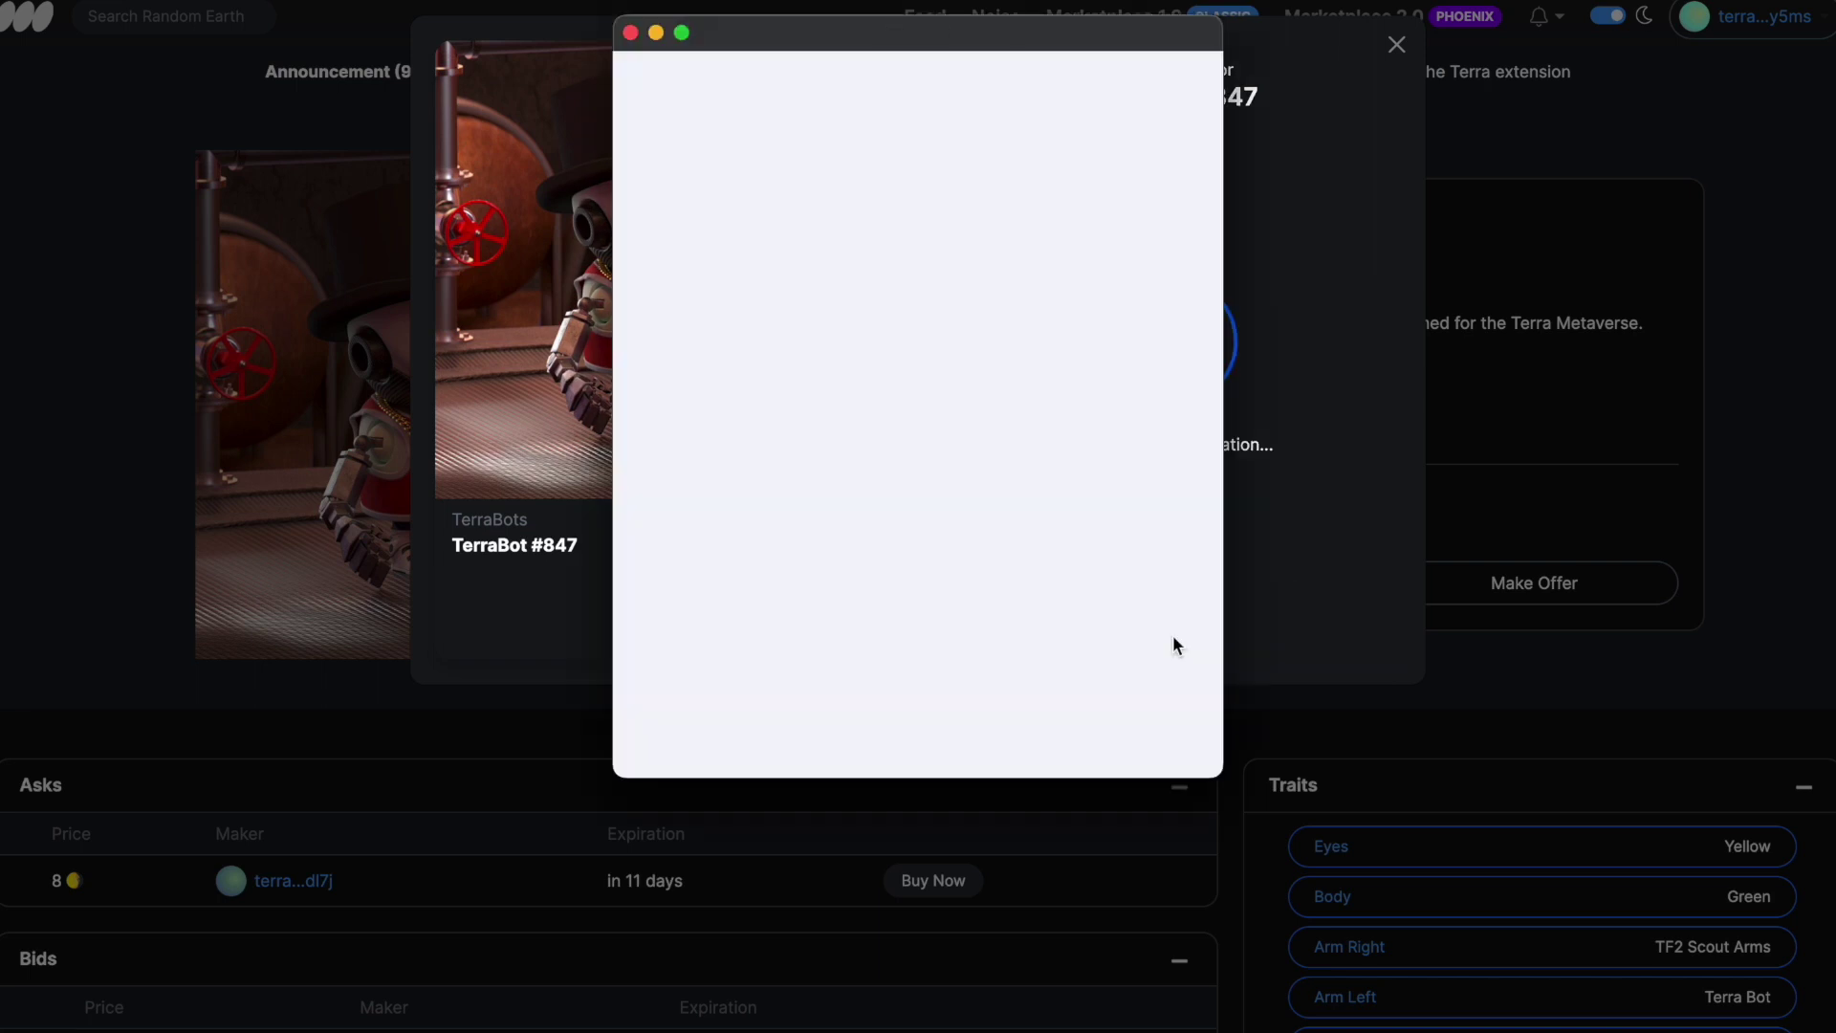
type("•••••••••••")
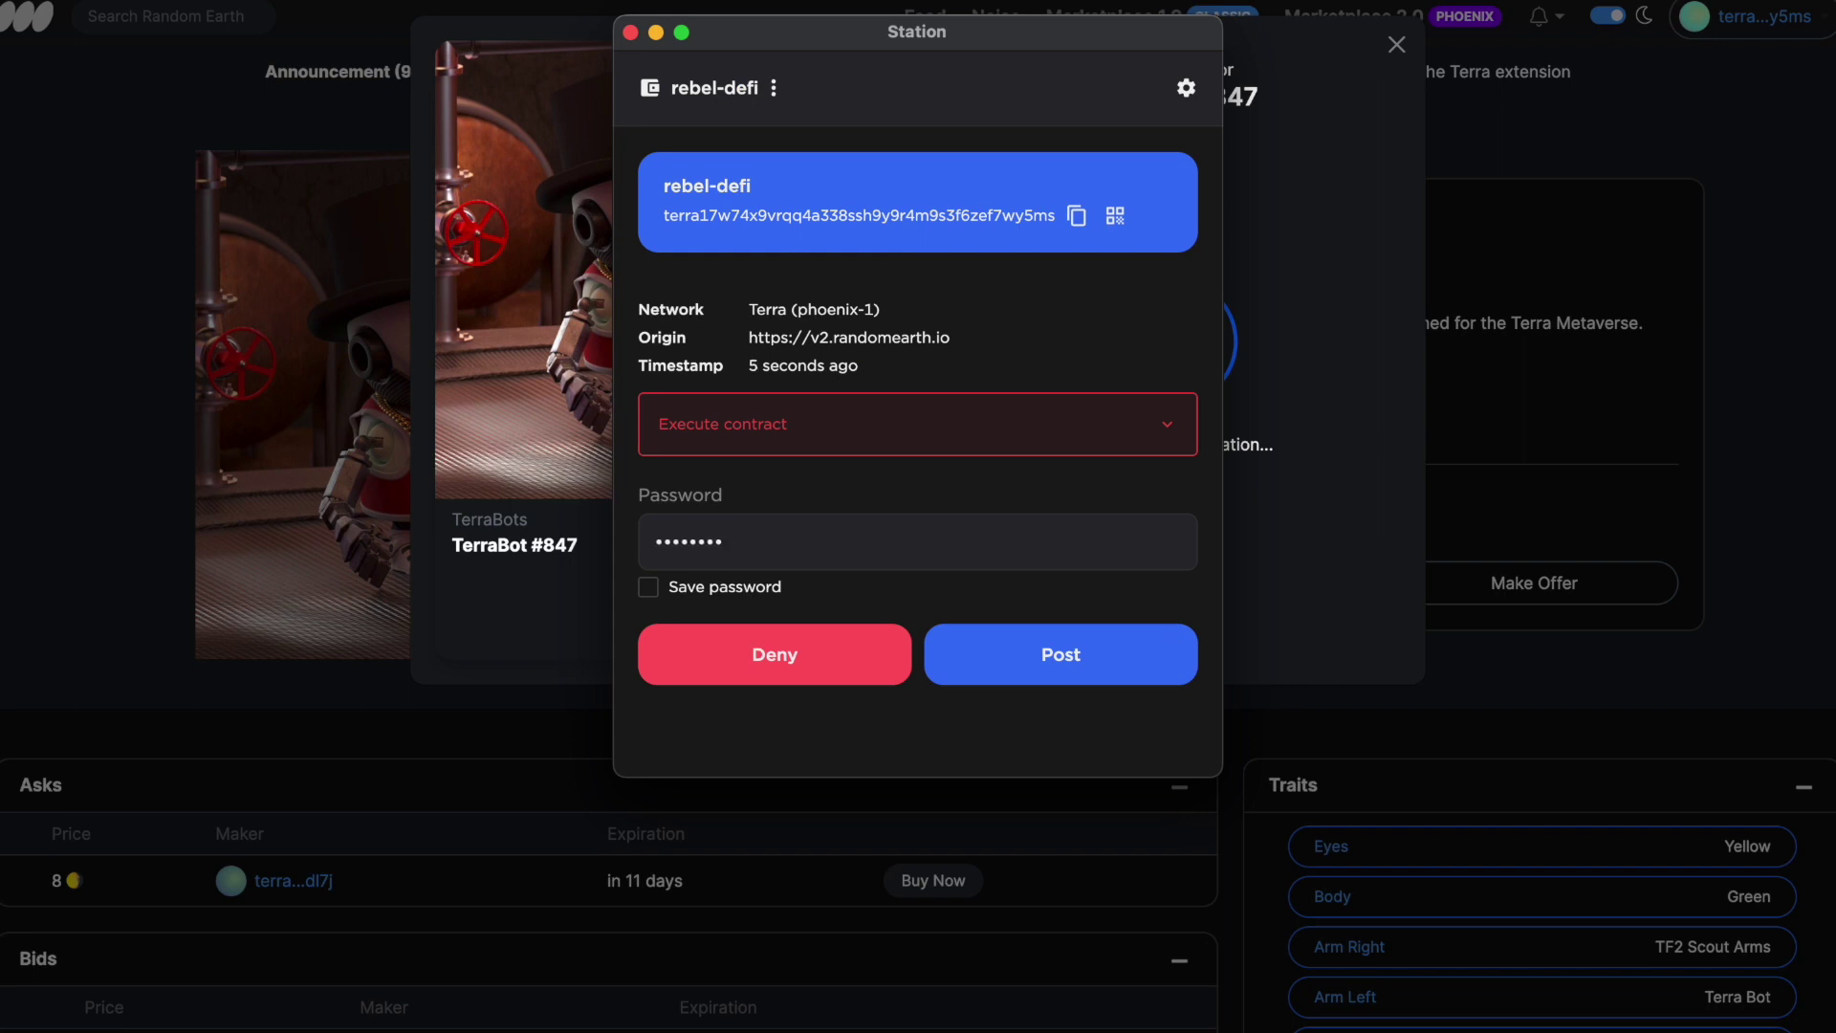
left_click(1107, 669)
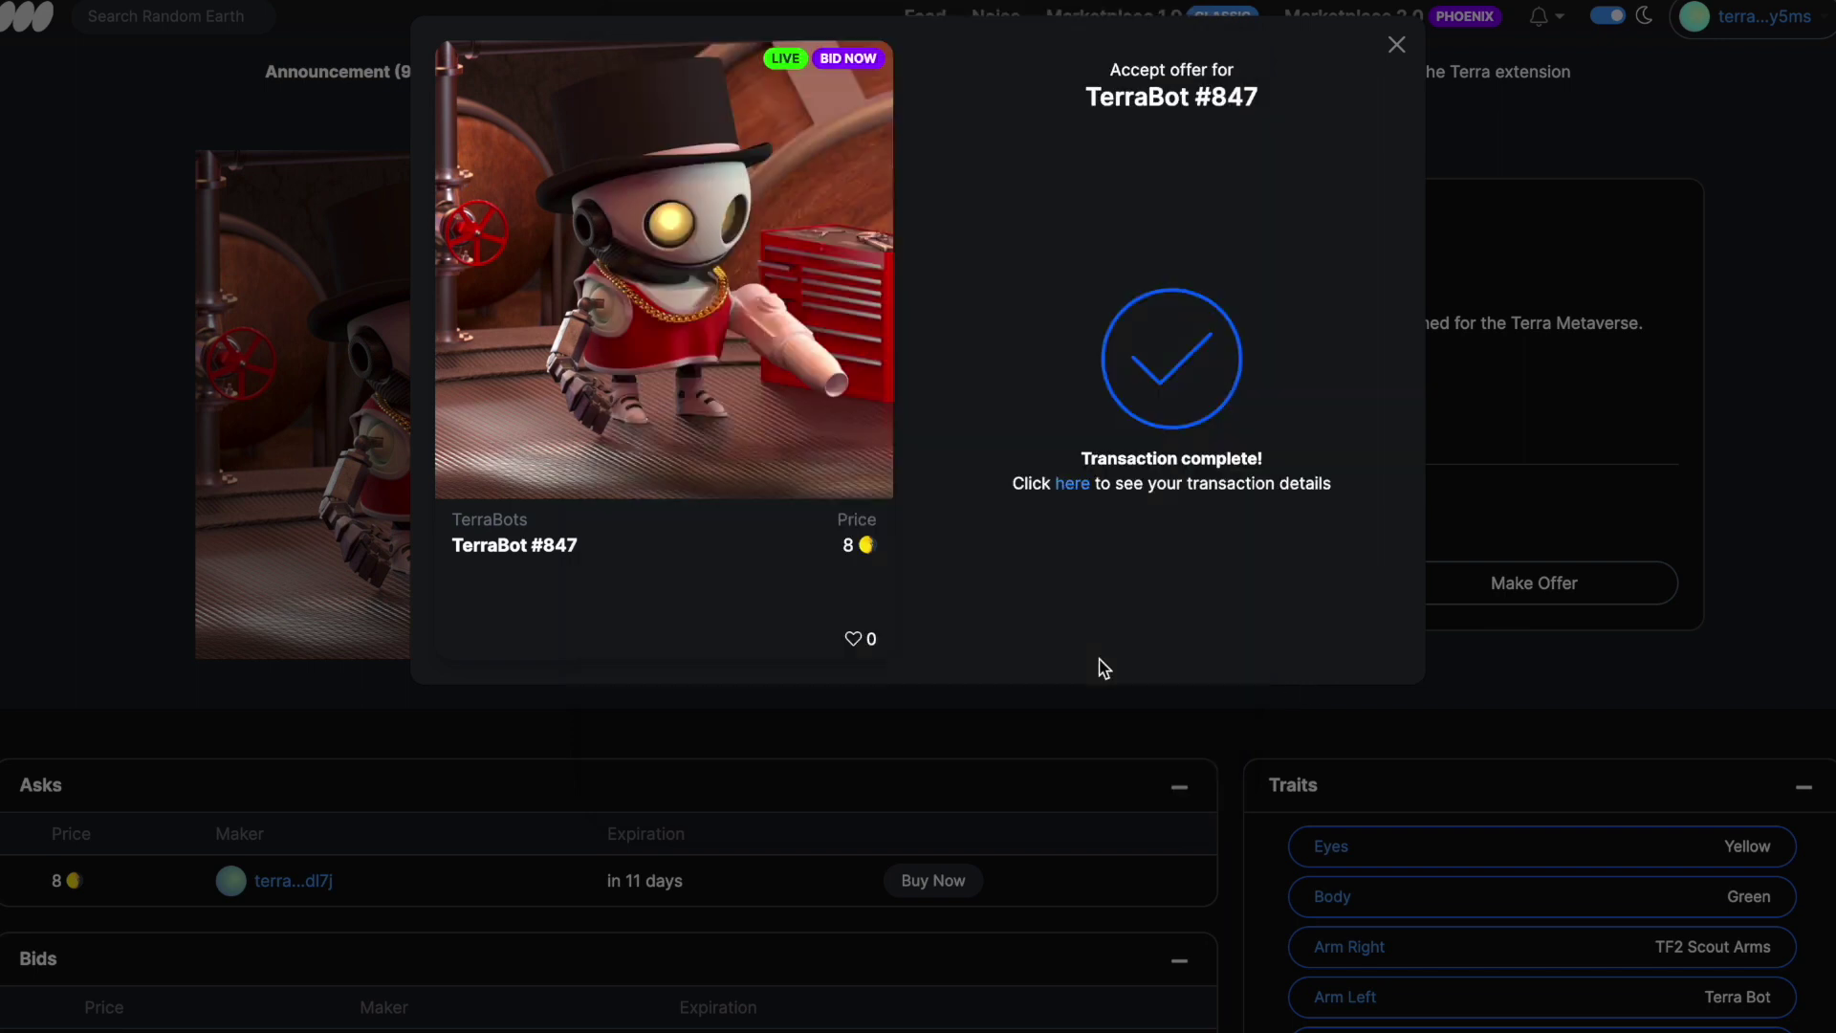
left_click(1075, 488)
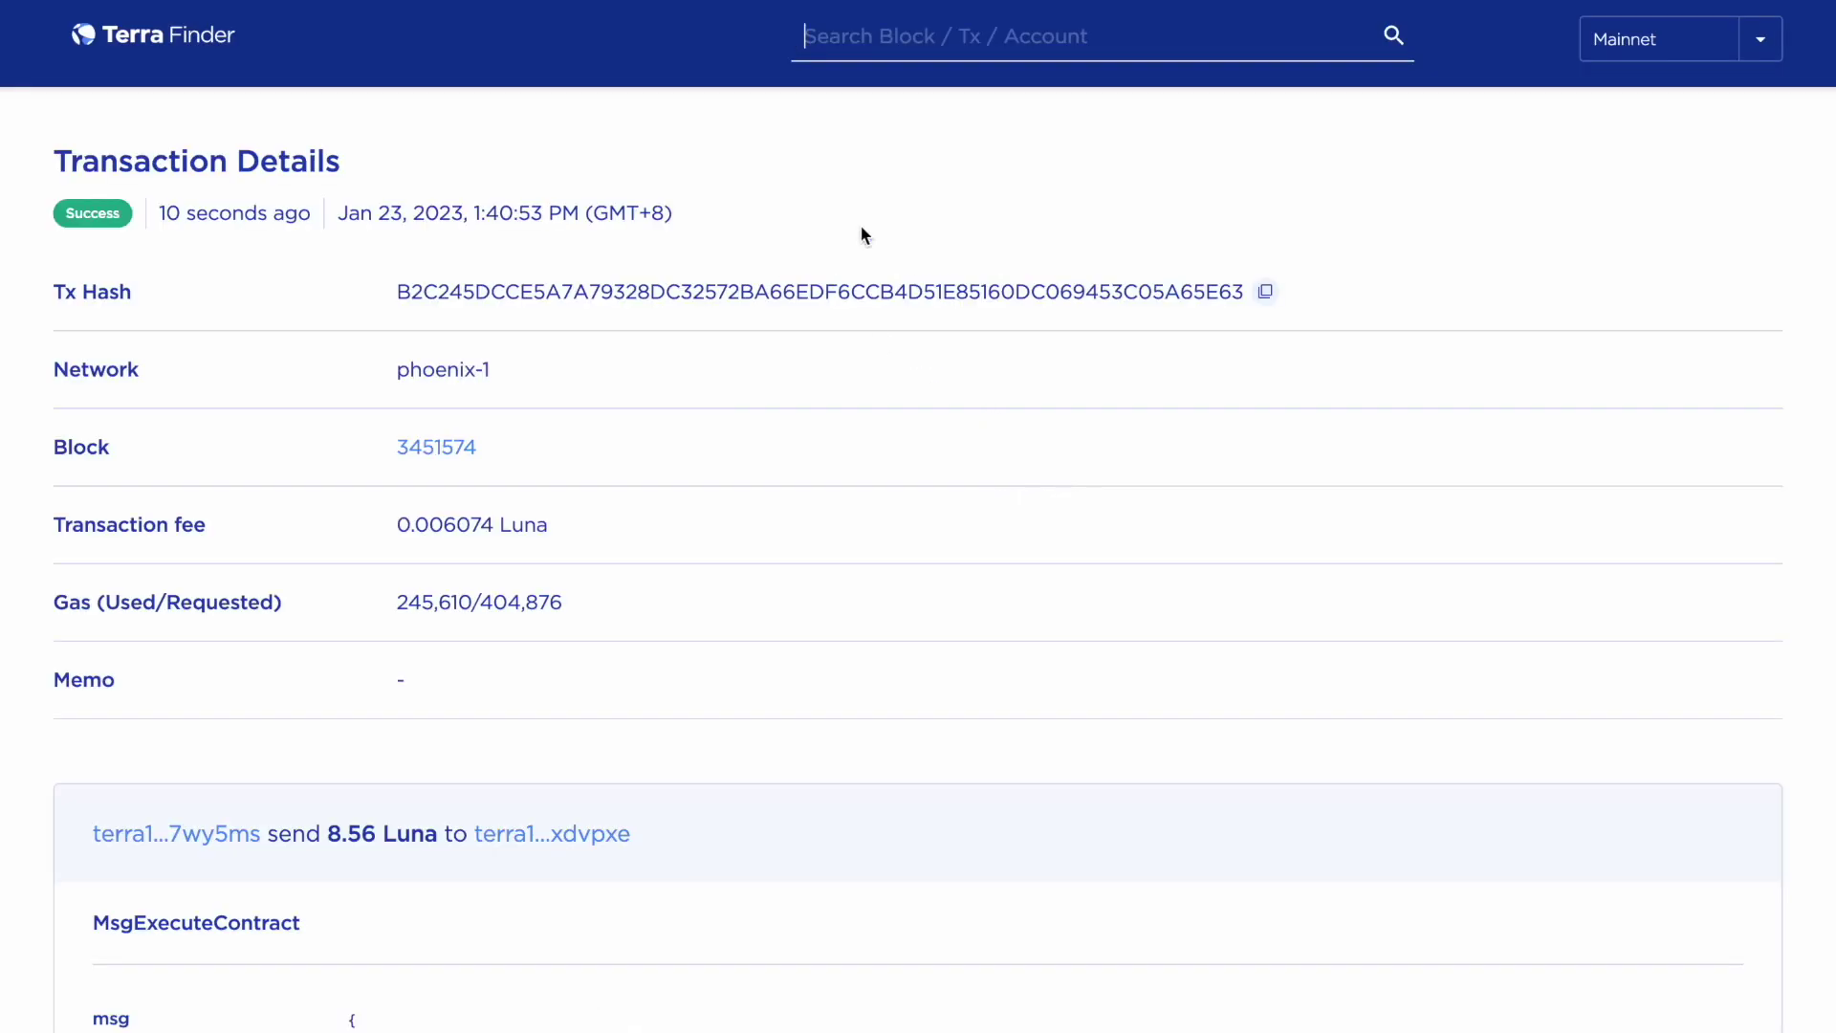
Close the Terra Finder tab to return to the TerraBot #847 marketplace page
key("ctrl+w")
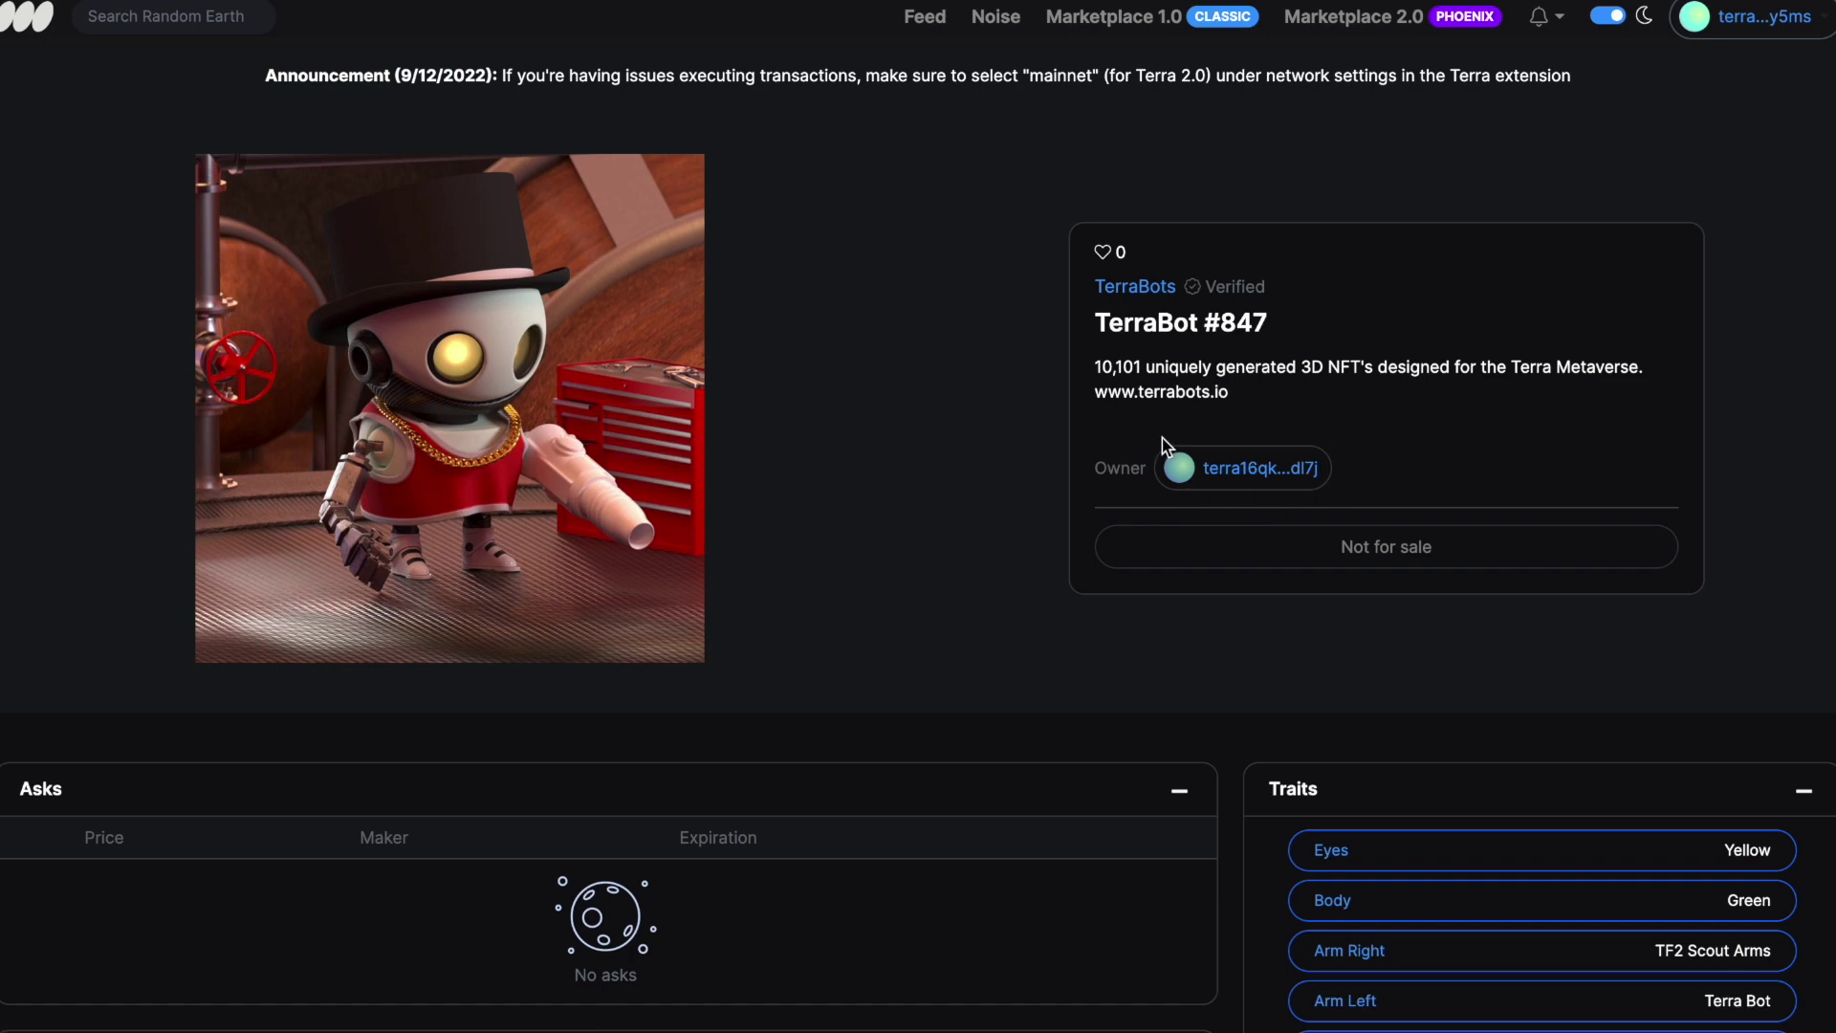
Go to My Account via the wallet menu and open TerraBot #4026's detail page
left_click(1760, 19)
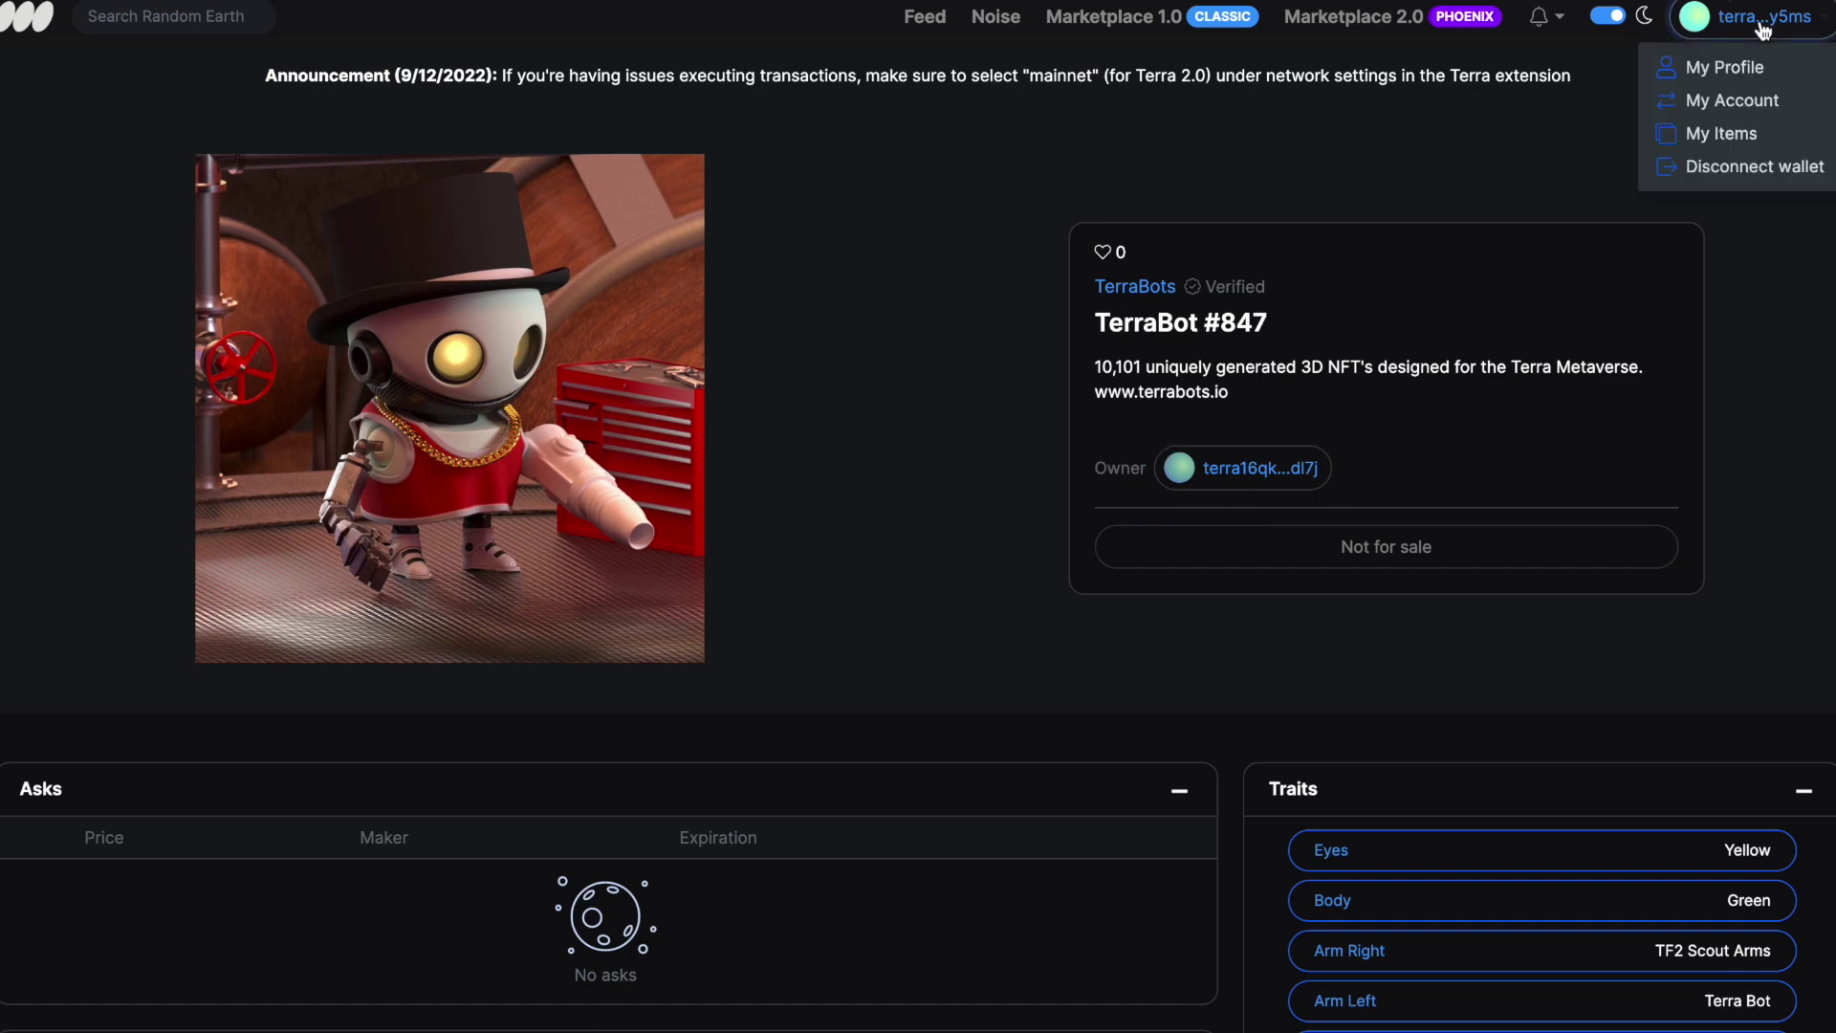
left_click(1770, 109)
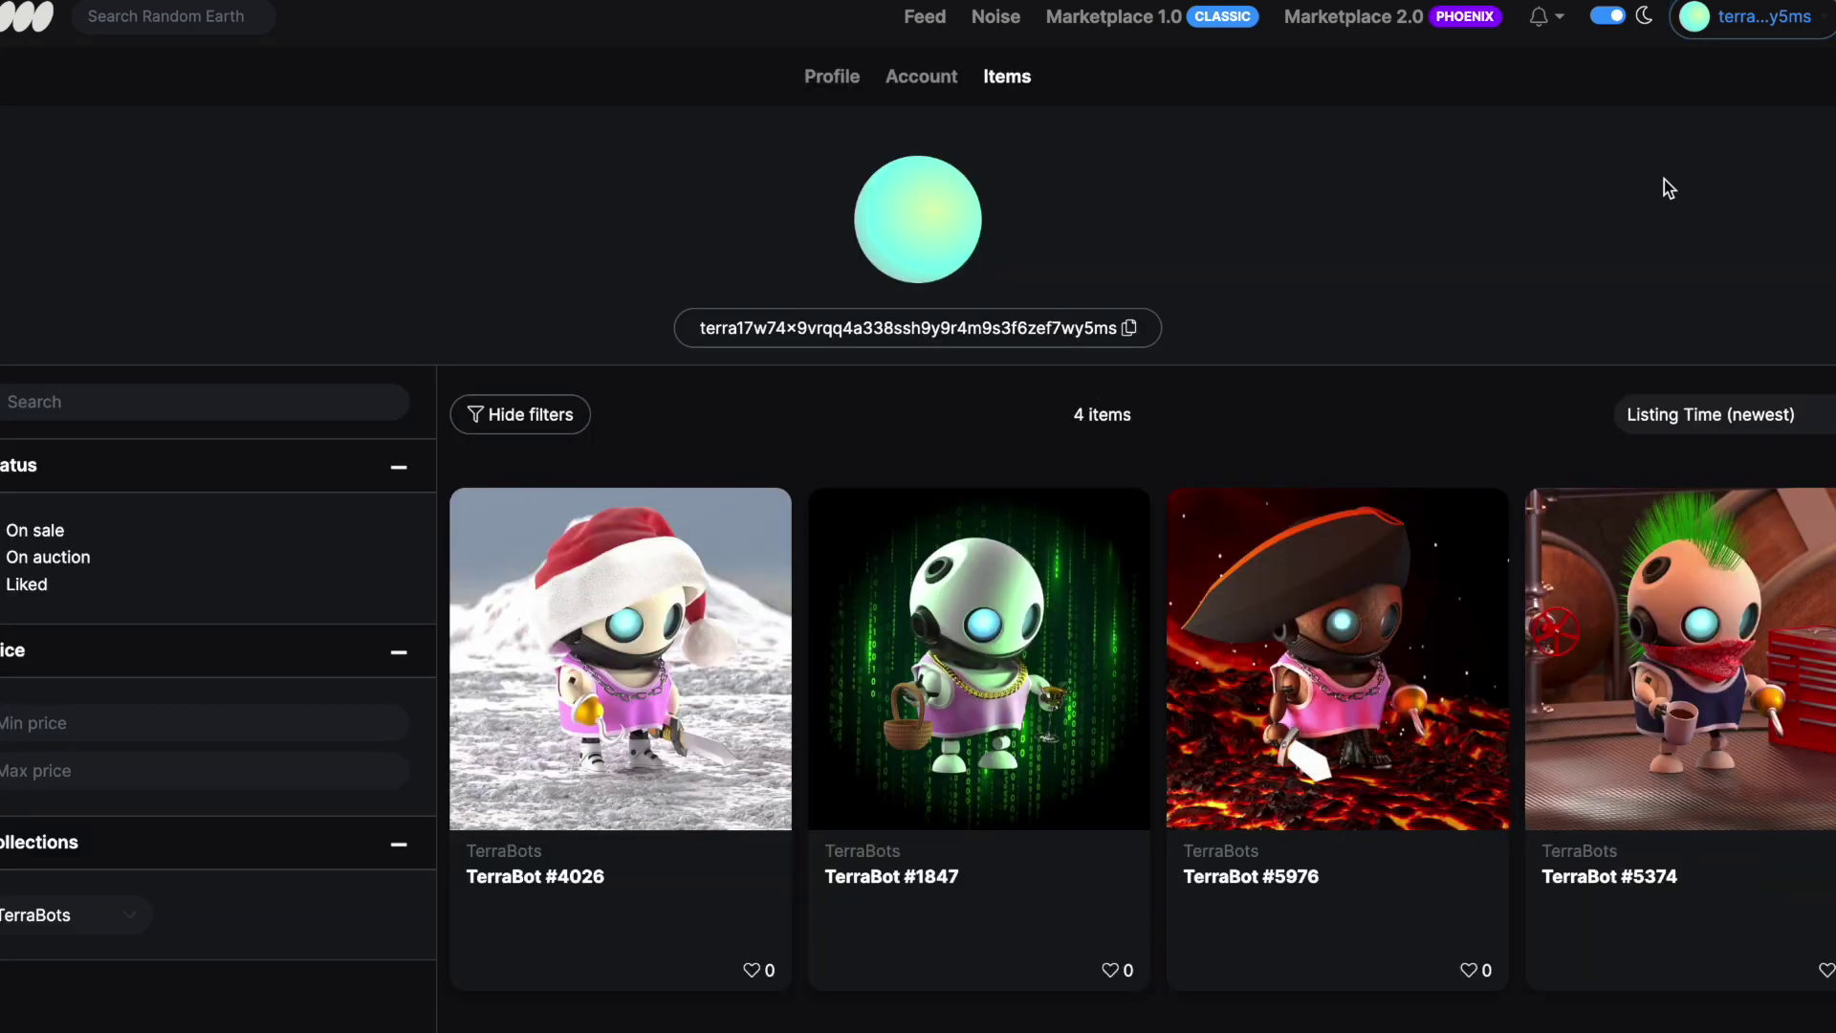
scroll(1444, 297, "down", 1)
scroll(1444, 298, "down", 2)
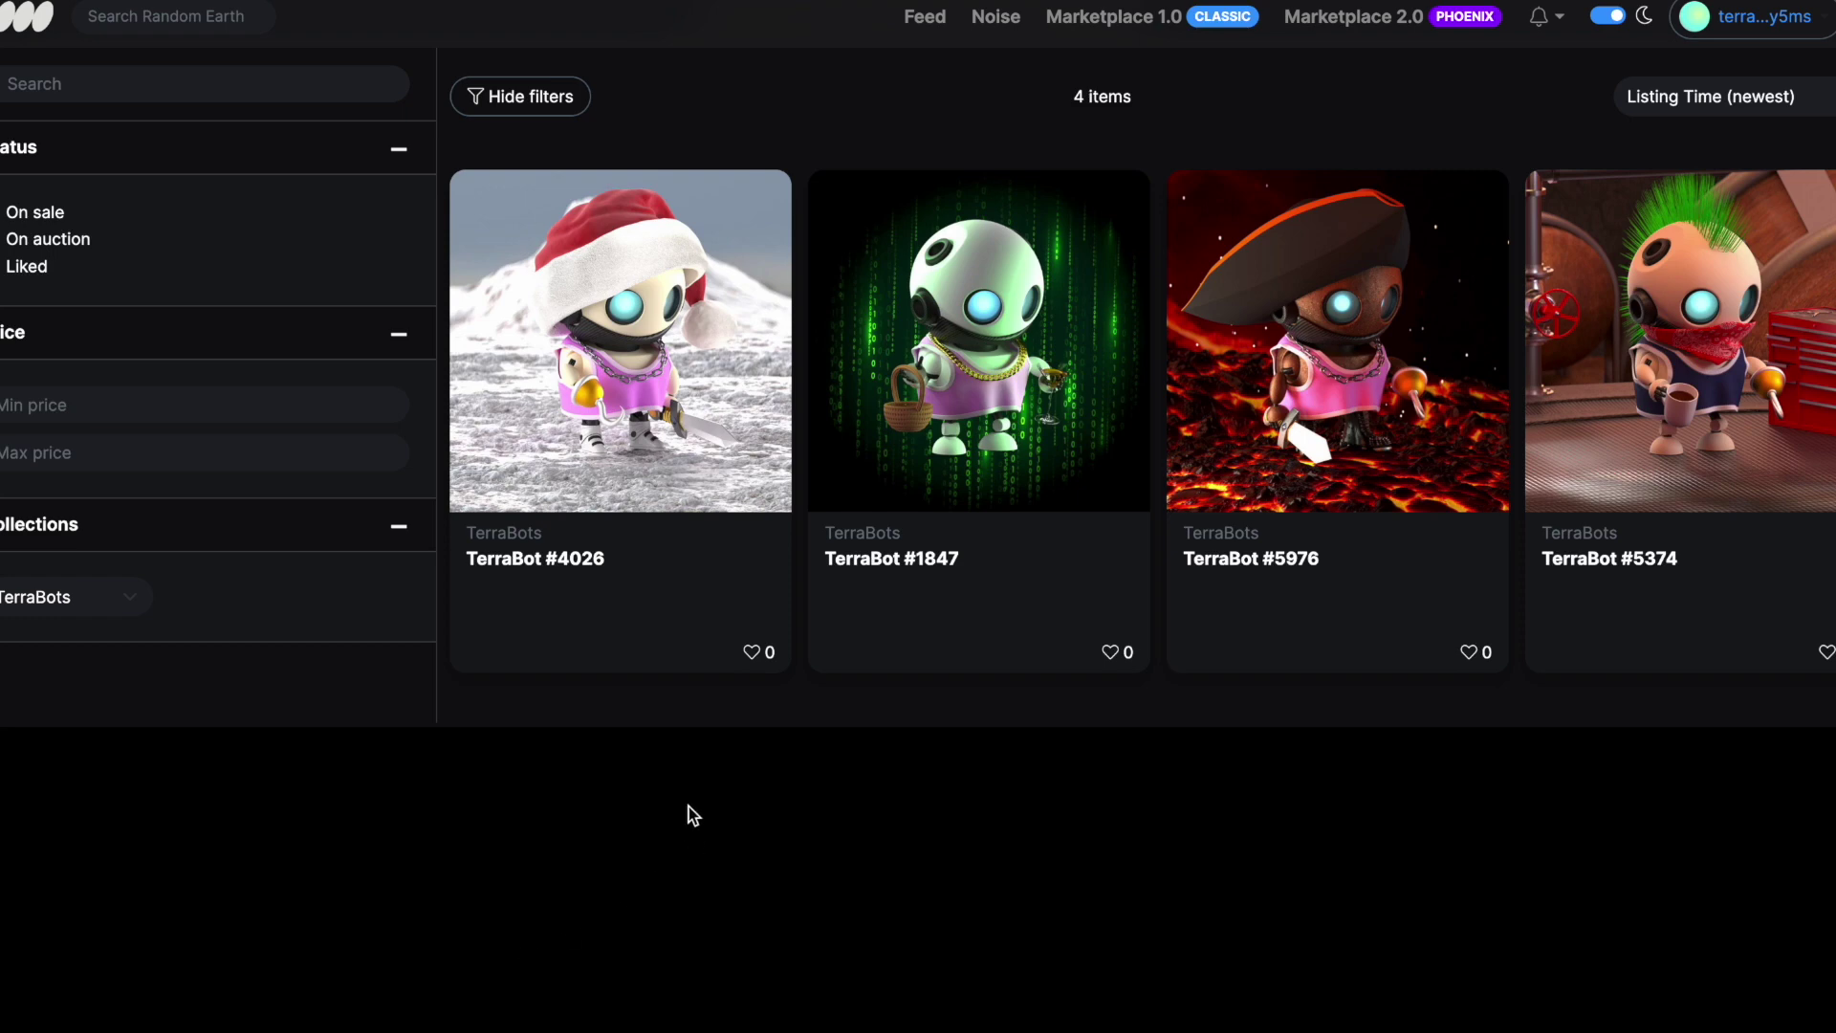
left_click(675, 386)
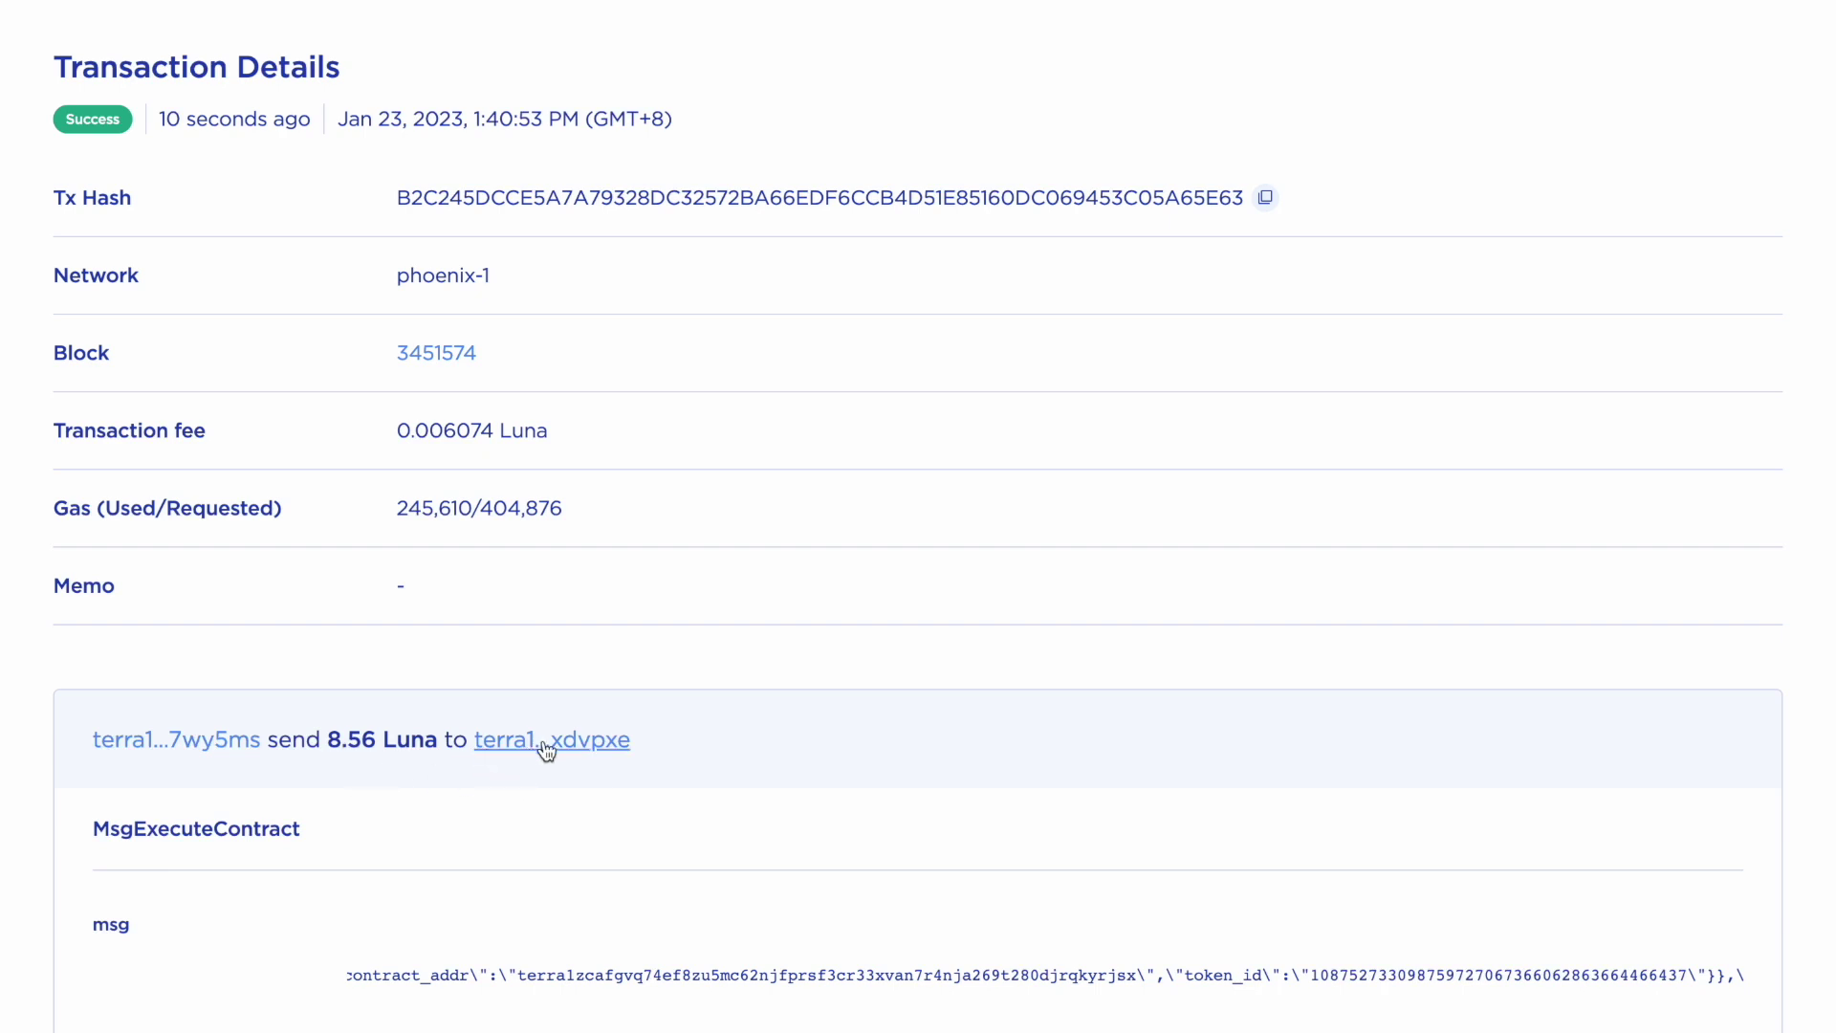
Scroll the transaction down to MsgExecuteContract and back to the start of its msg line
scroll(657, 744, "down", 5)
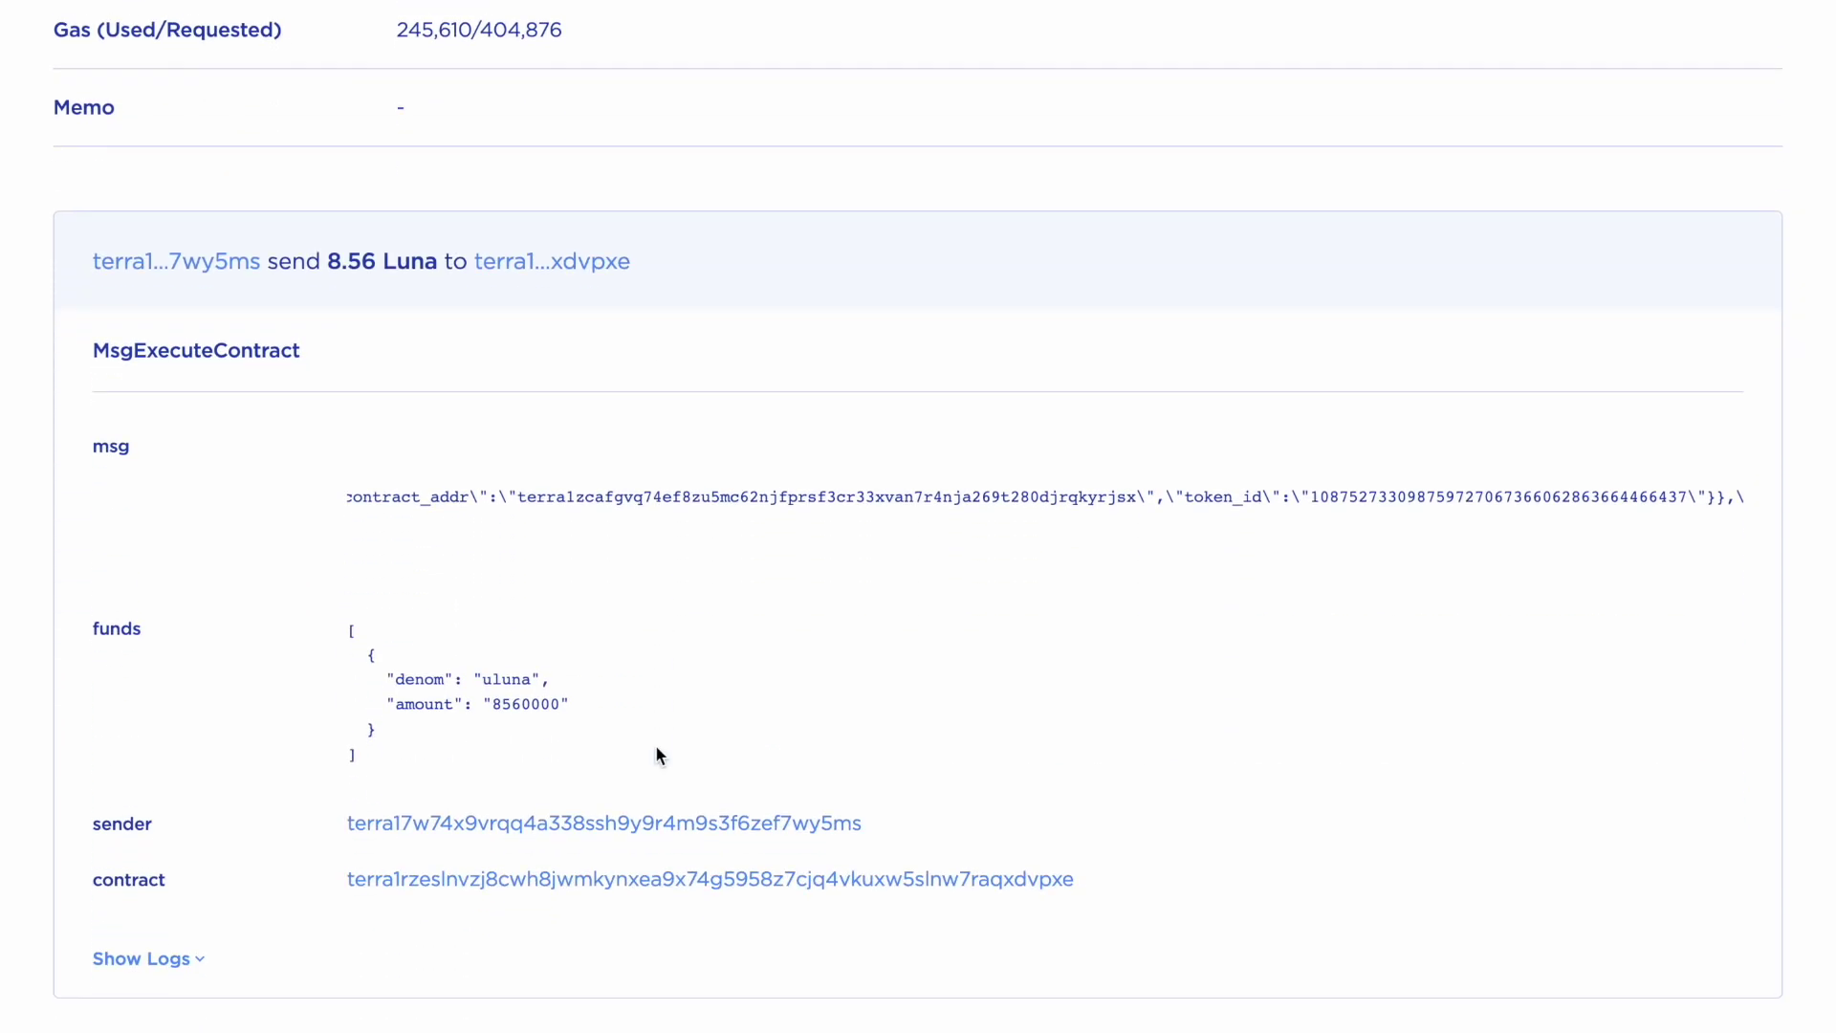
scroll(657, 748, "down", 1)
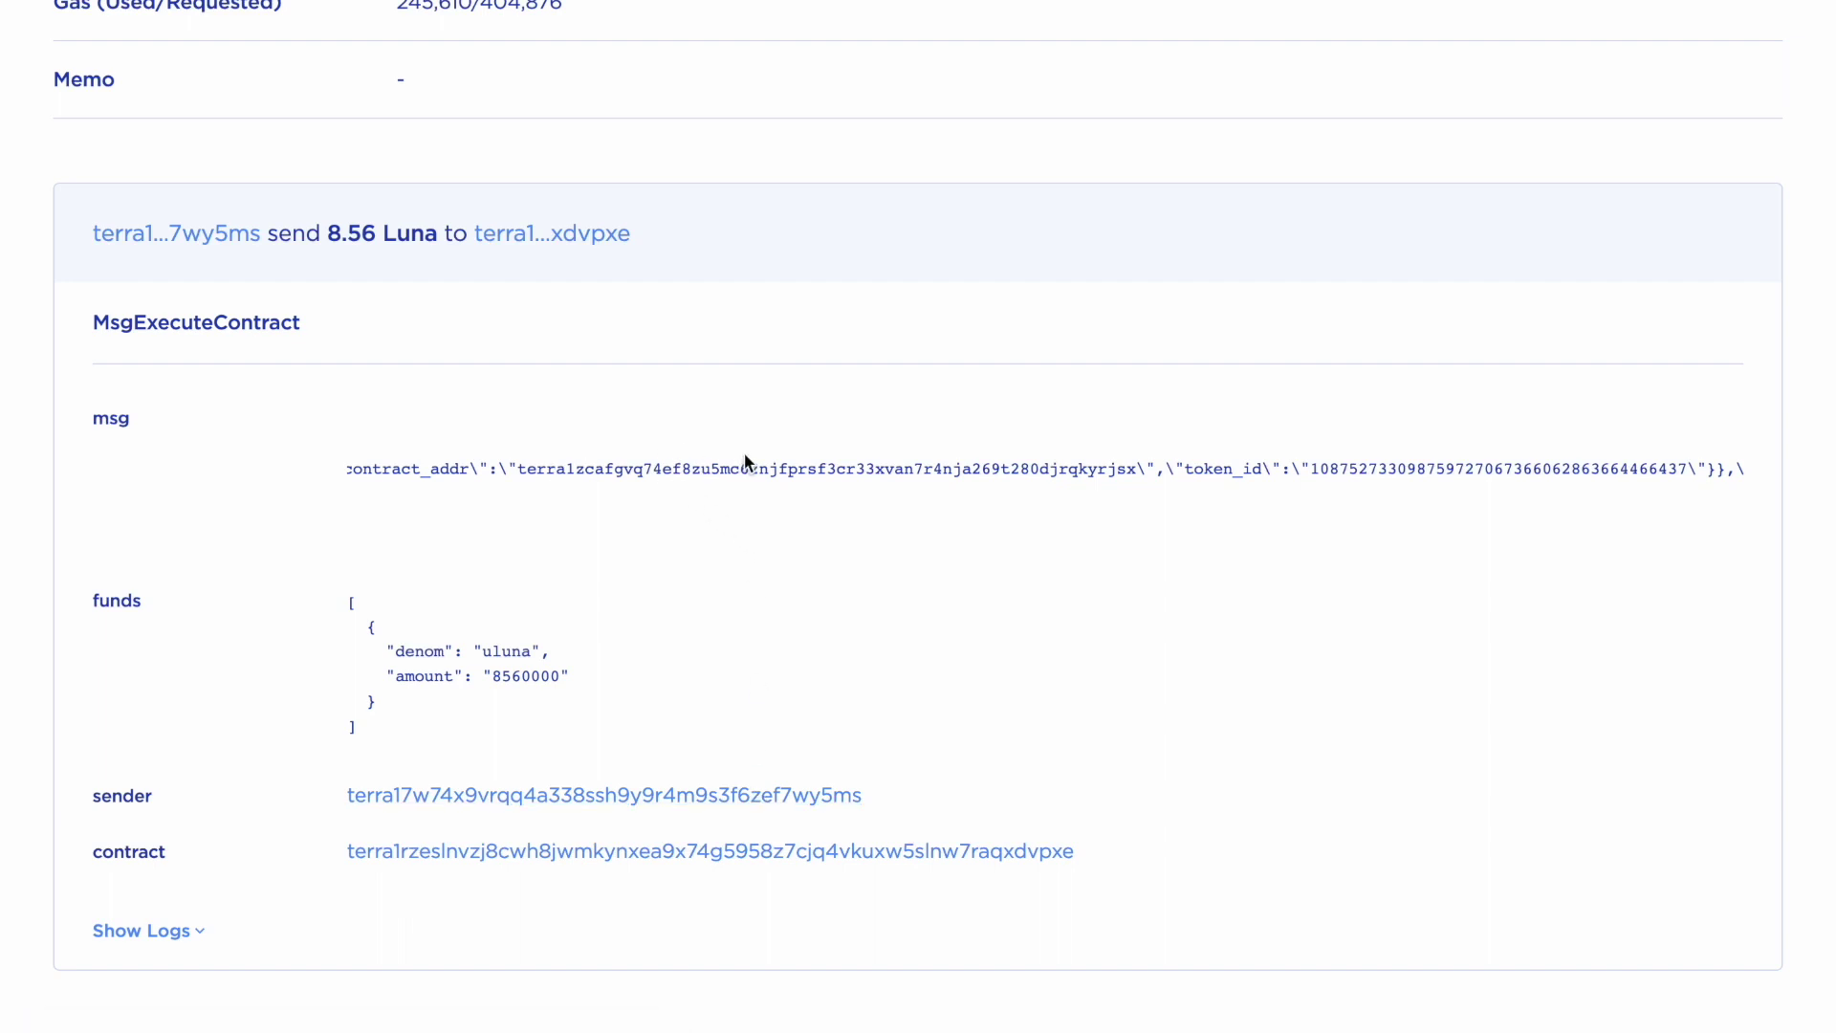
scroll(732, 468, "left", 15)
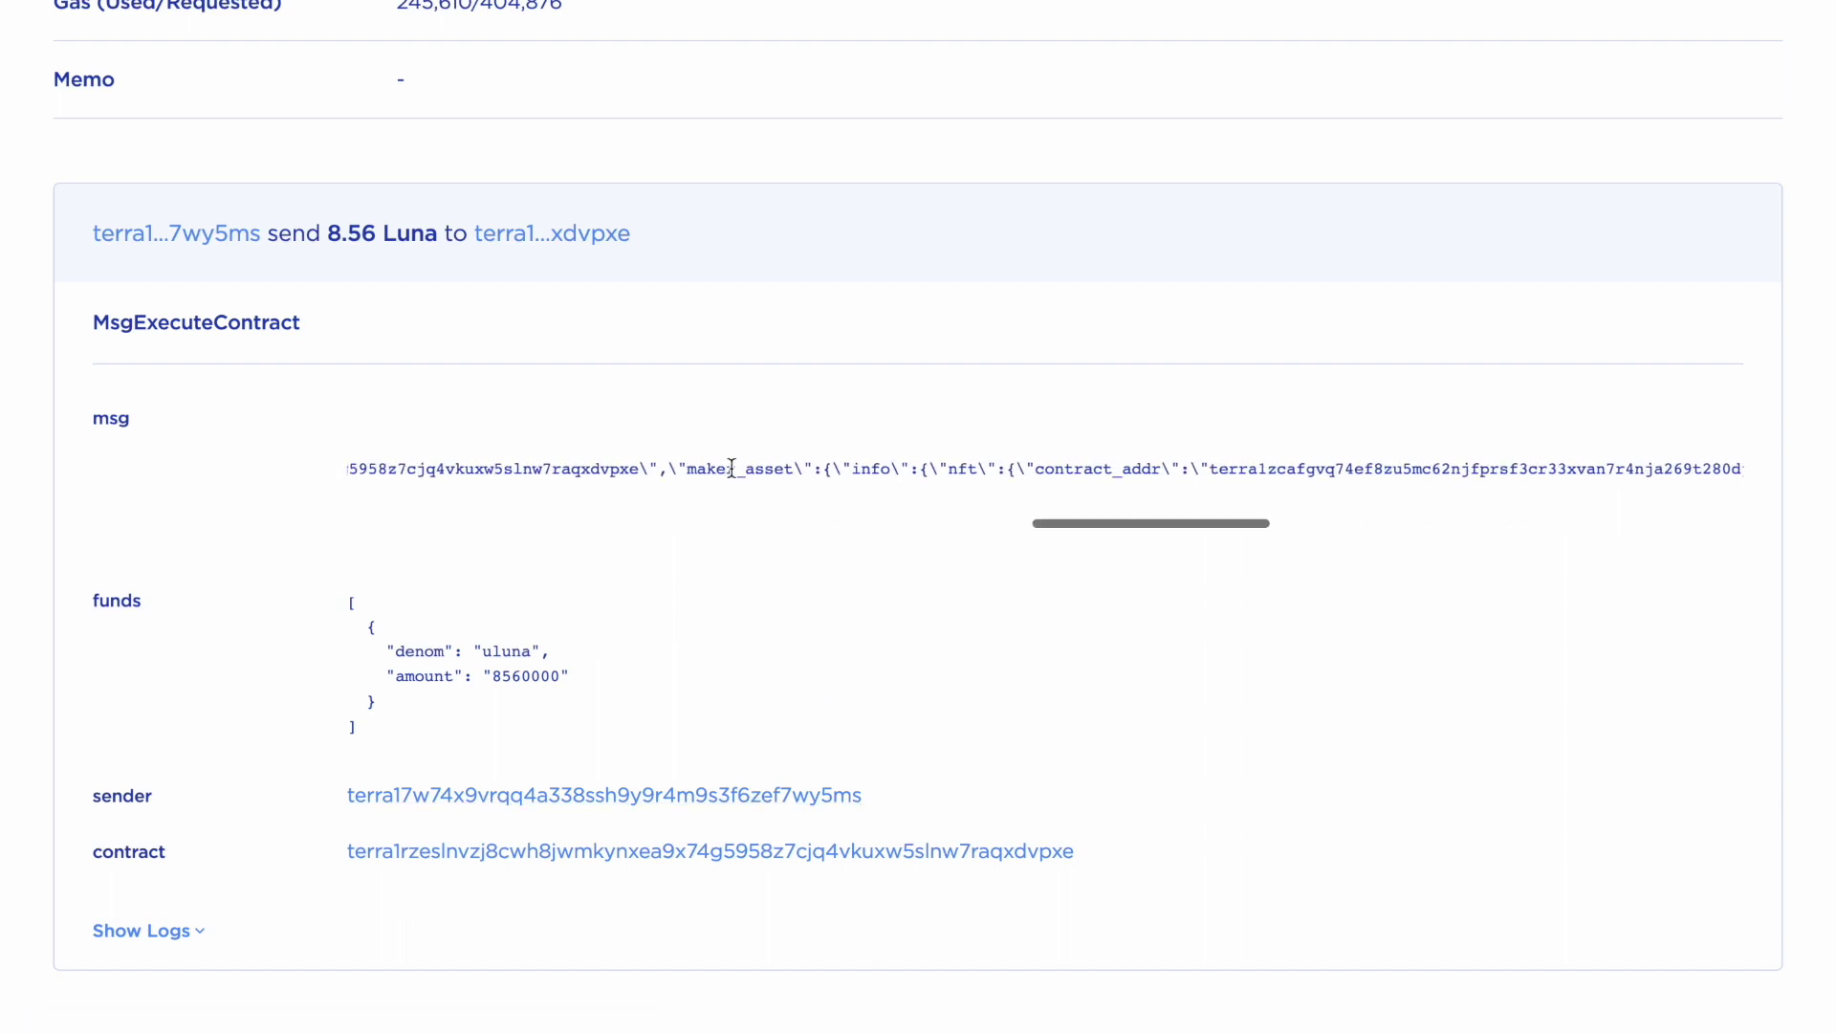
scroll(731, 468, "left", 10)
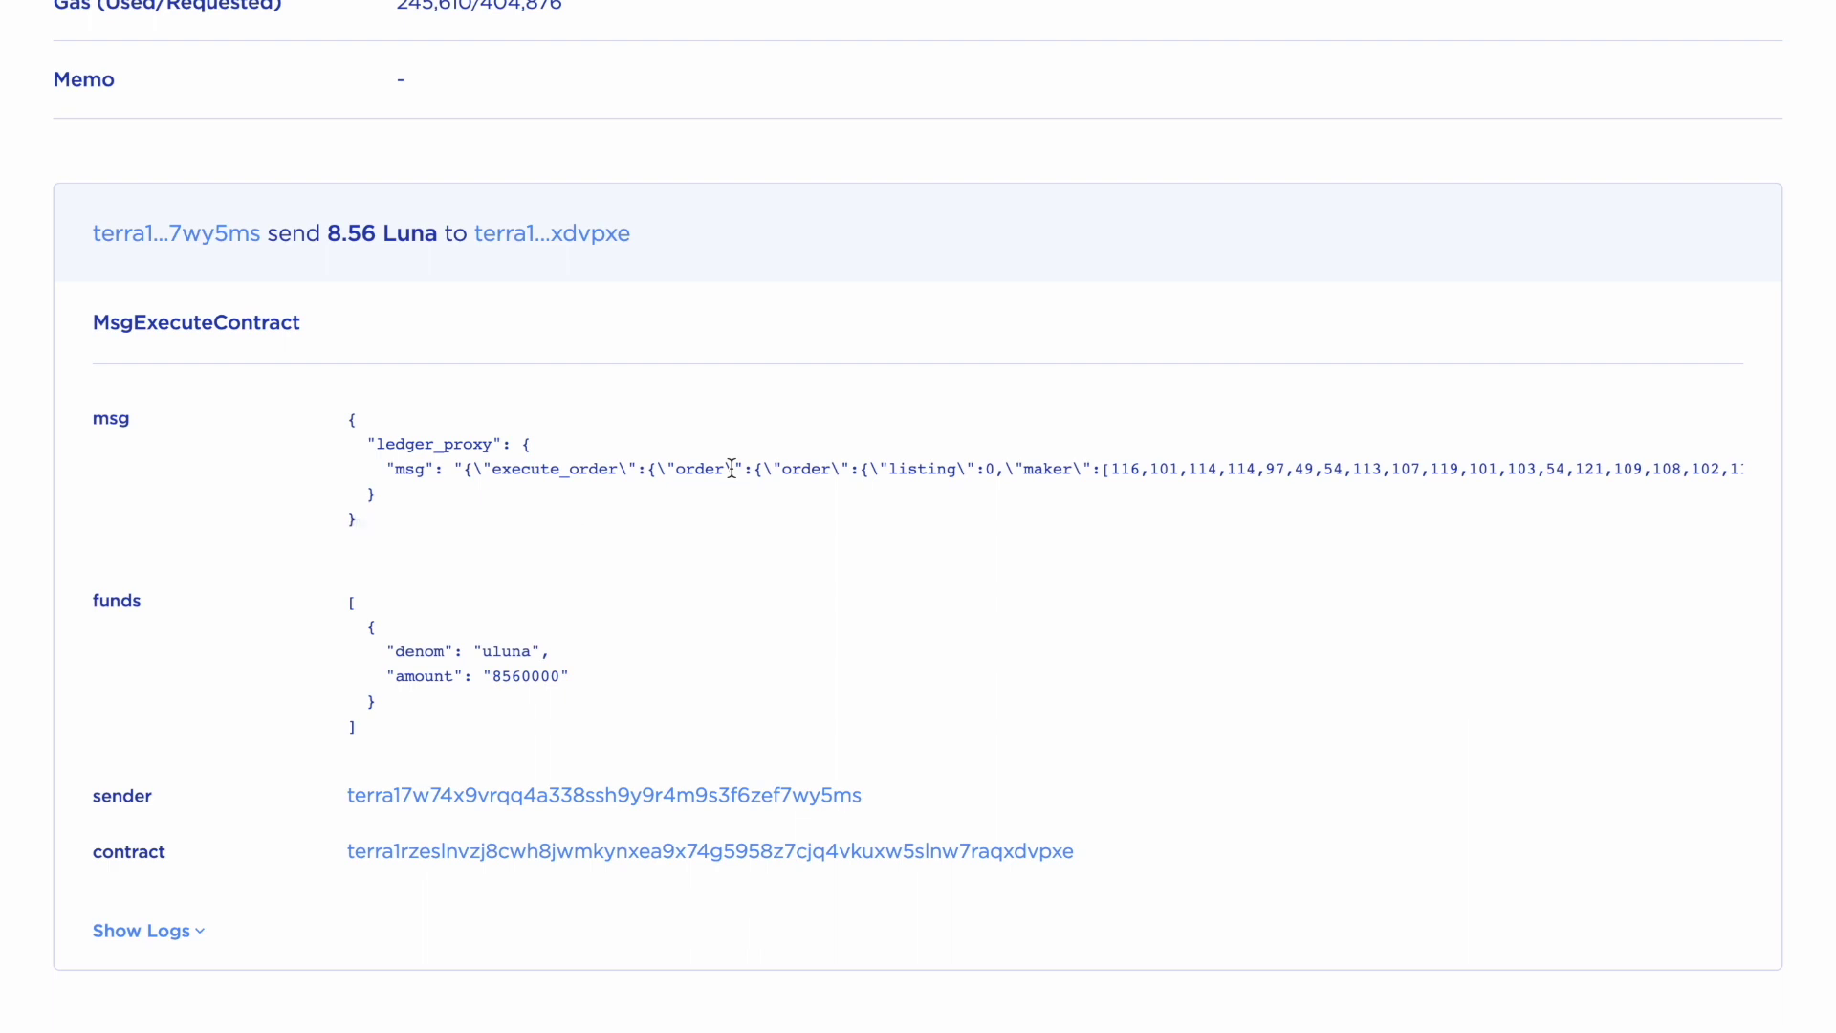
Select the settlement contract address in the purchase message
scroll(748, 468, "right", 20)
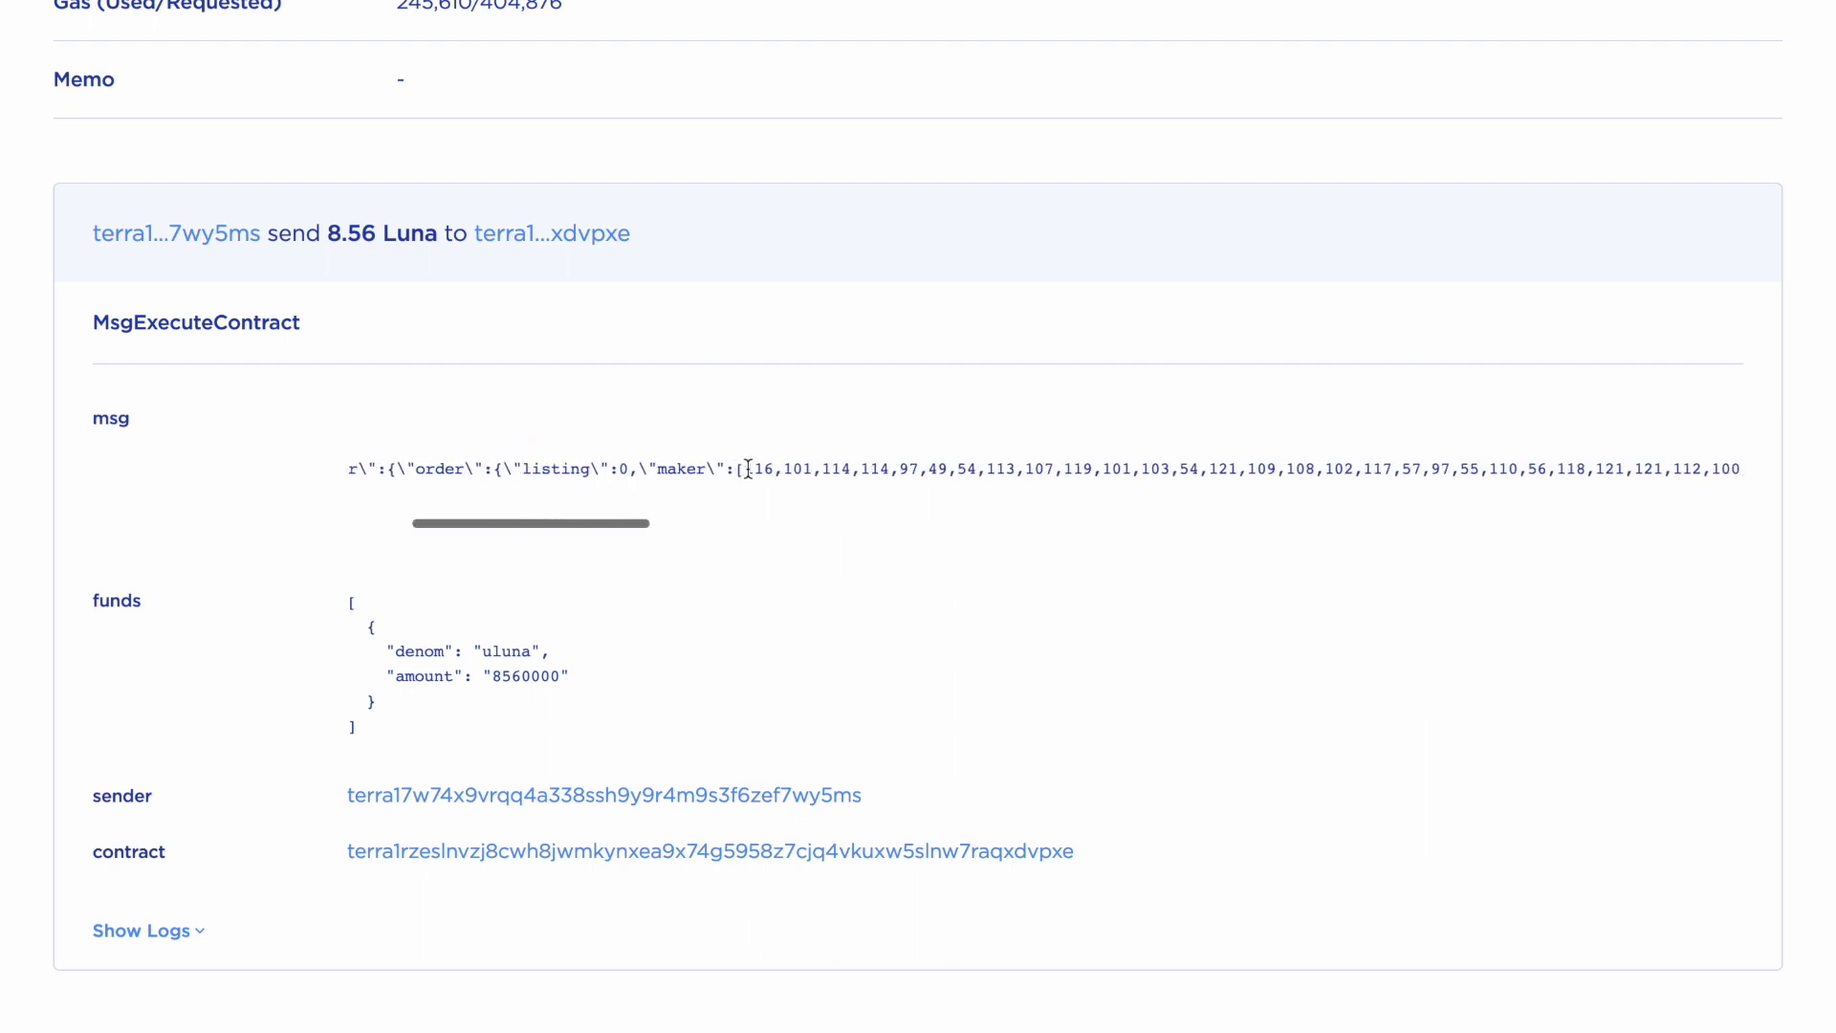
scroll(870, 464, "right", 20)
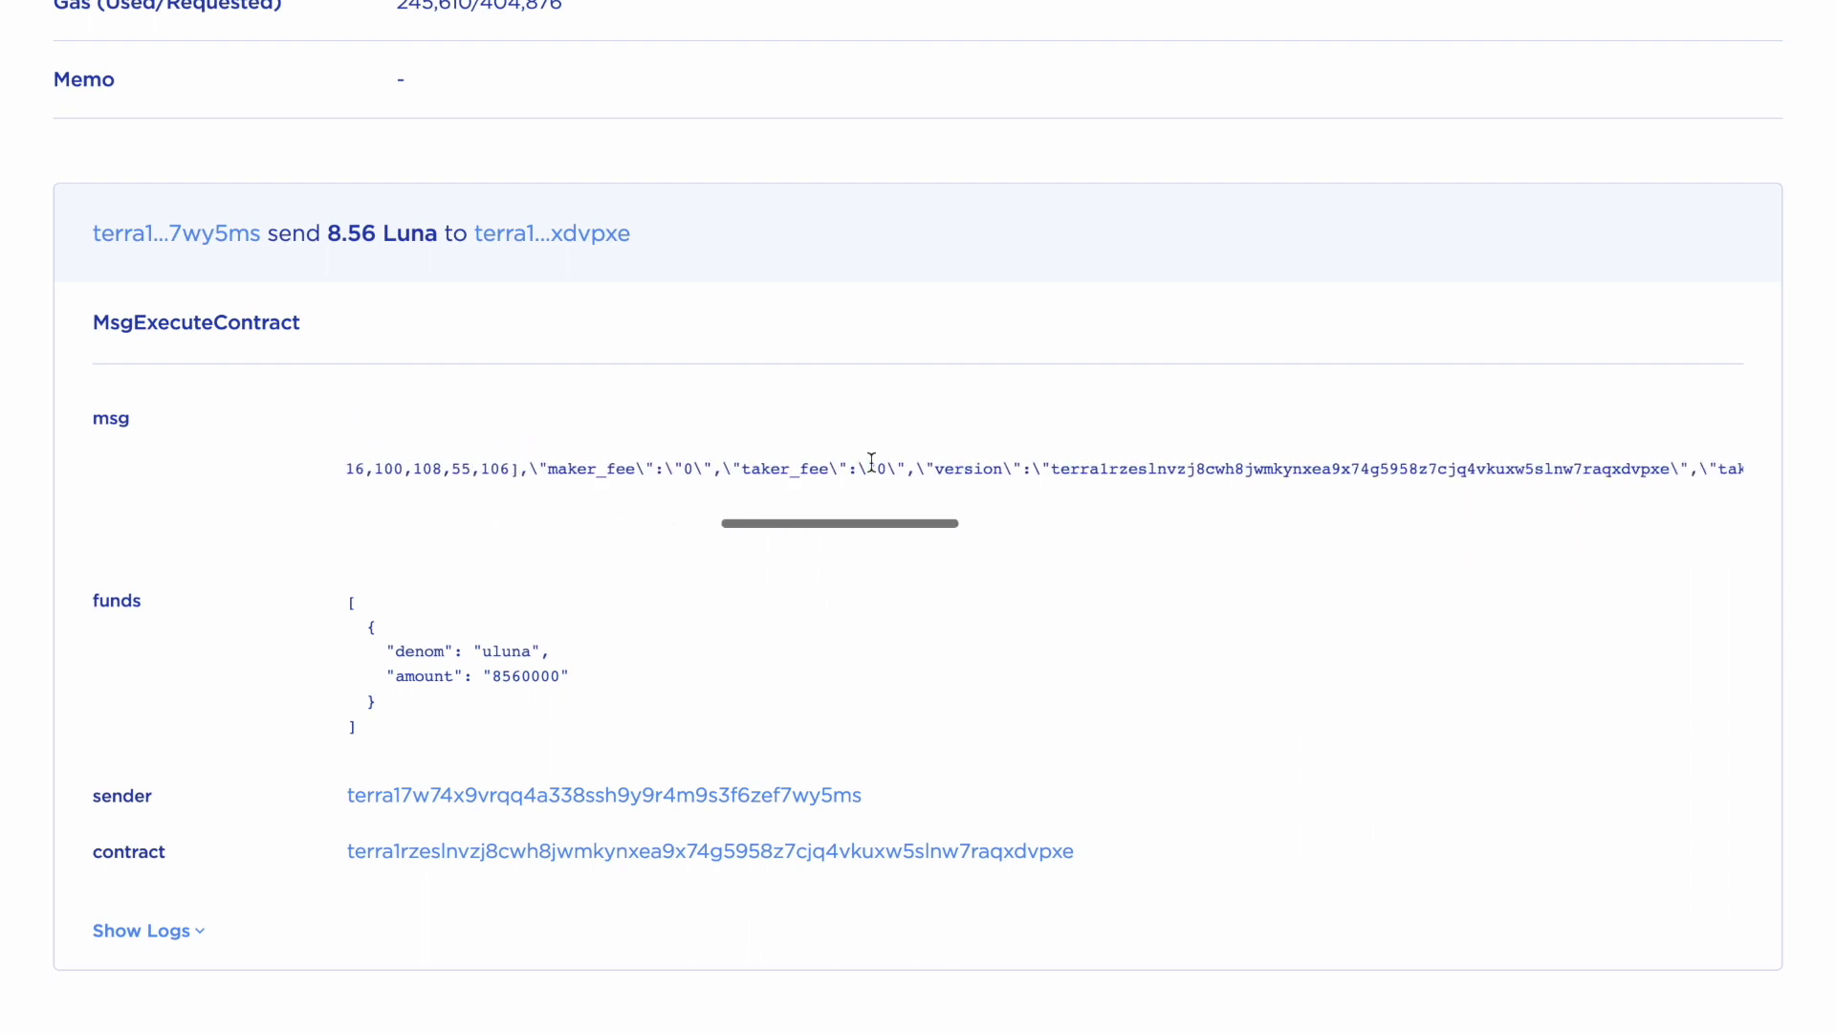
scroll(871, 465, "right", 10)
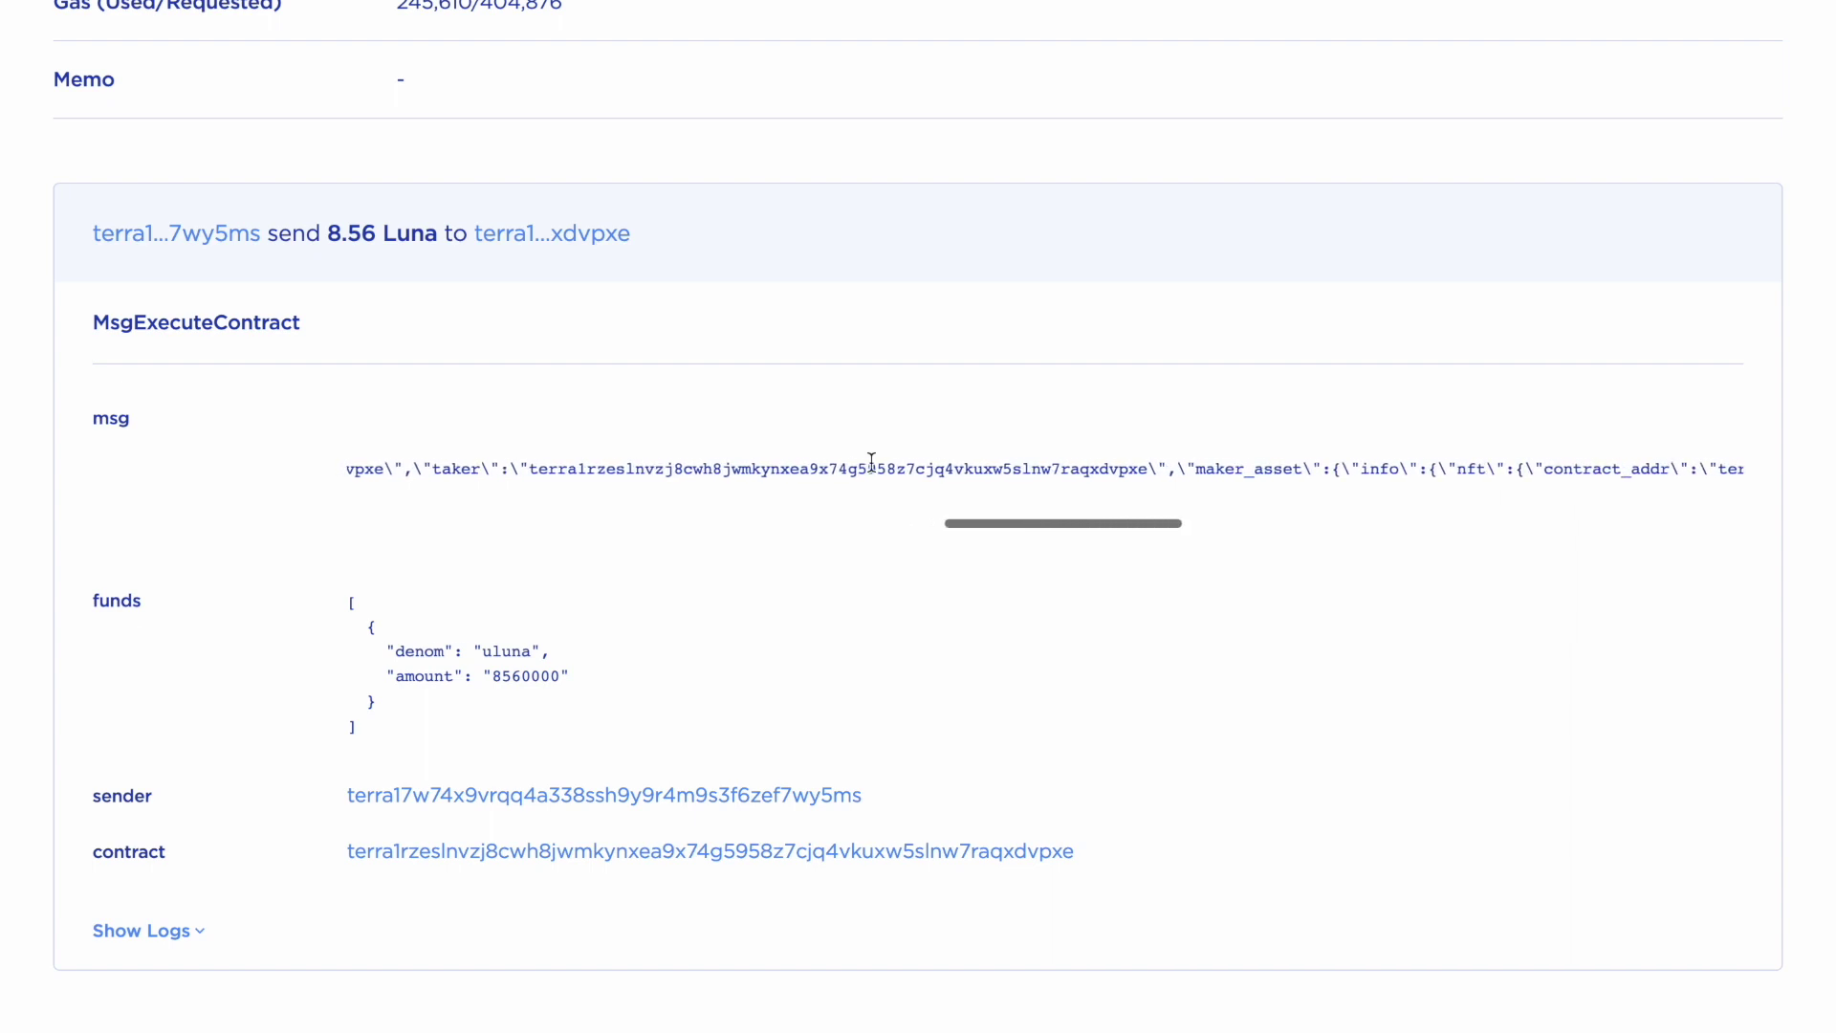
scroll(872, 473, "left", 12)
scroll(725, 476, "left", 3)
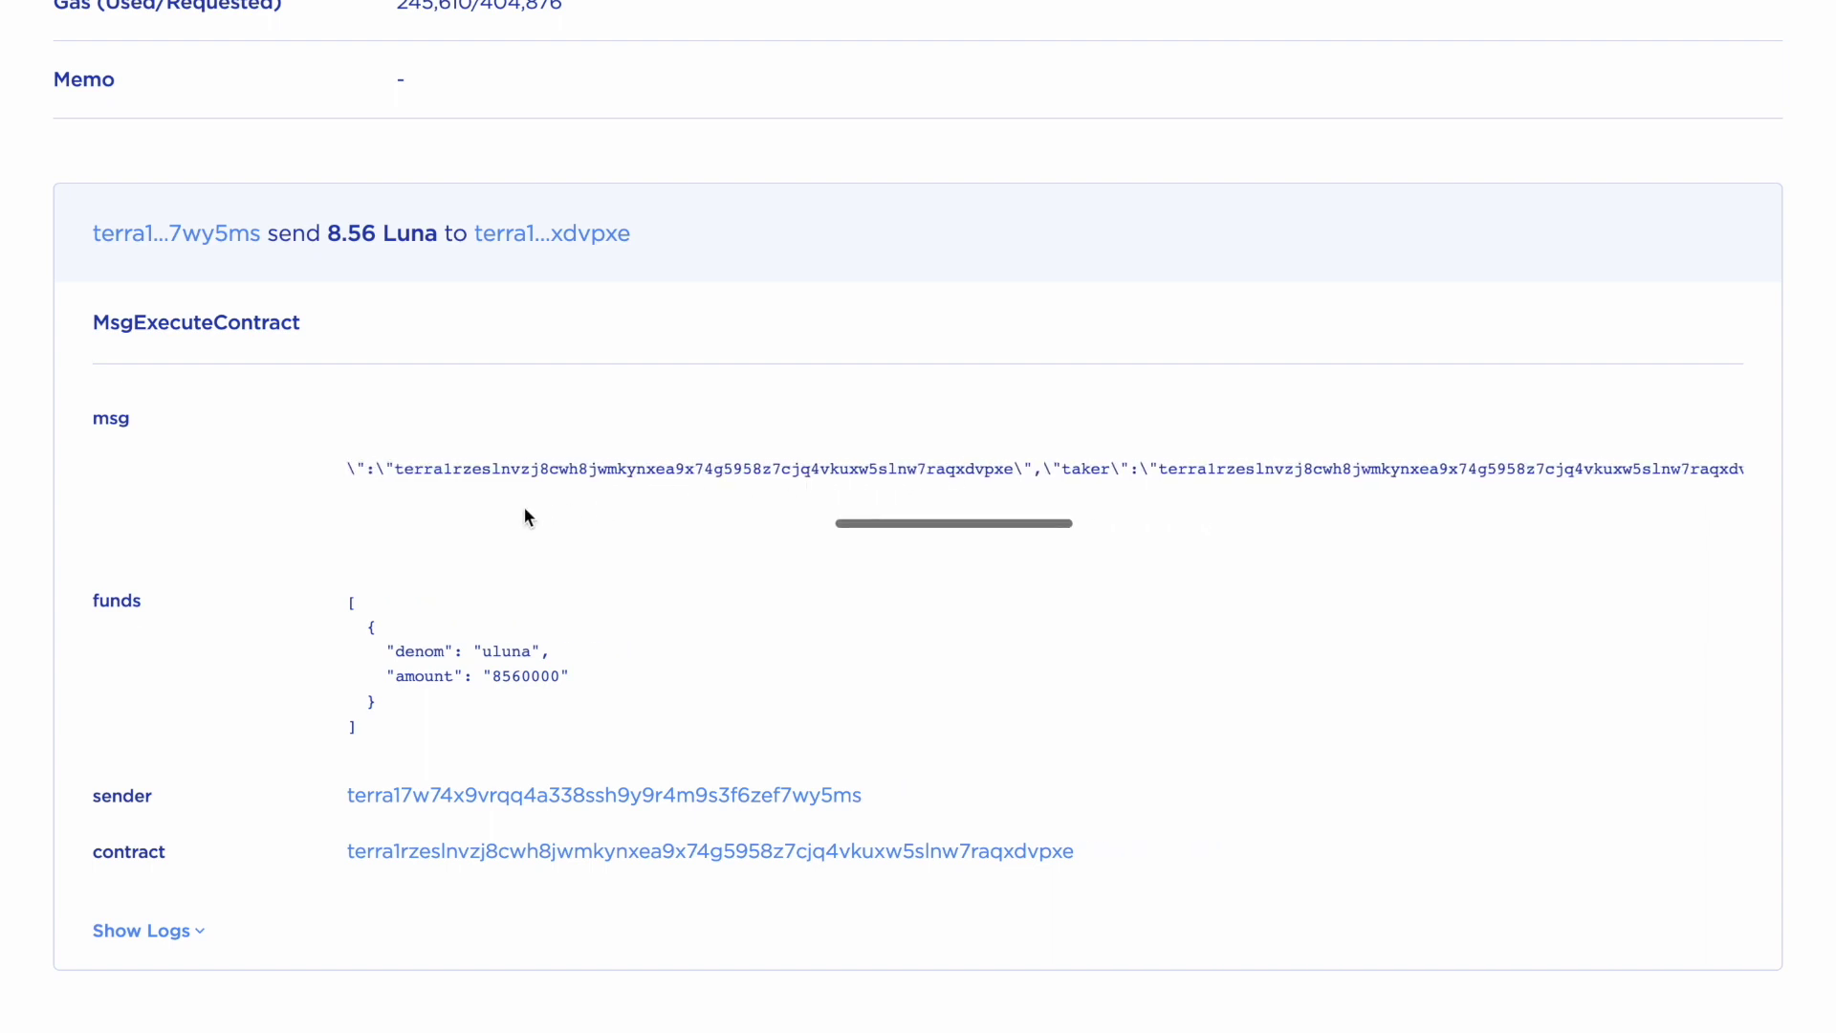
left_click_drag(396, 473, 1014, 476)
Select the bought NFT's token_id and the TerraBots collection contract address
scroll(1122, 446, "right", 7)
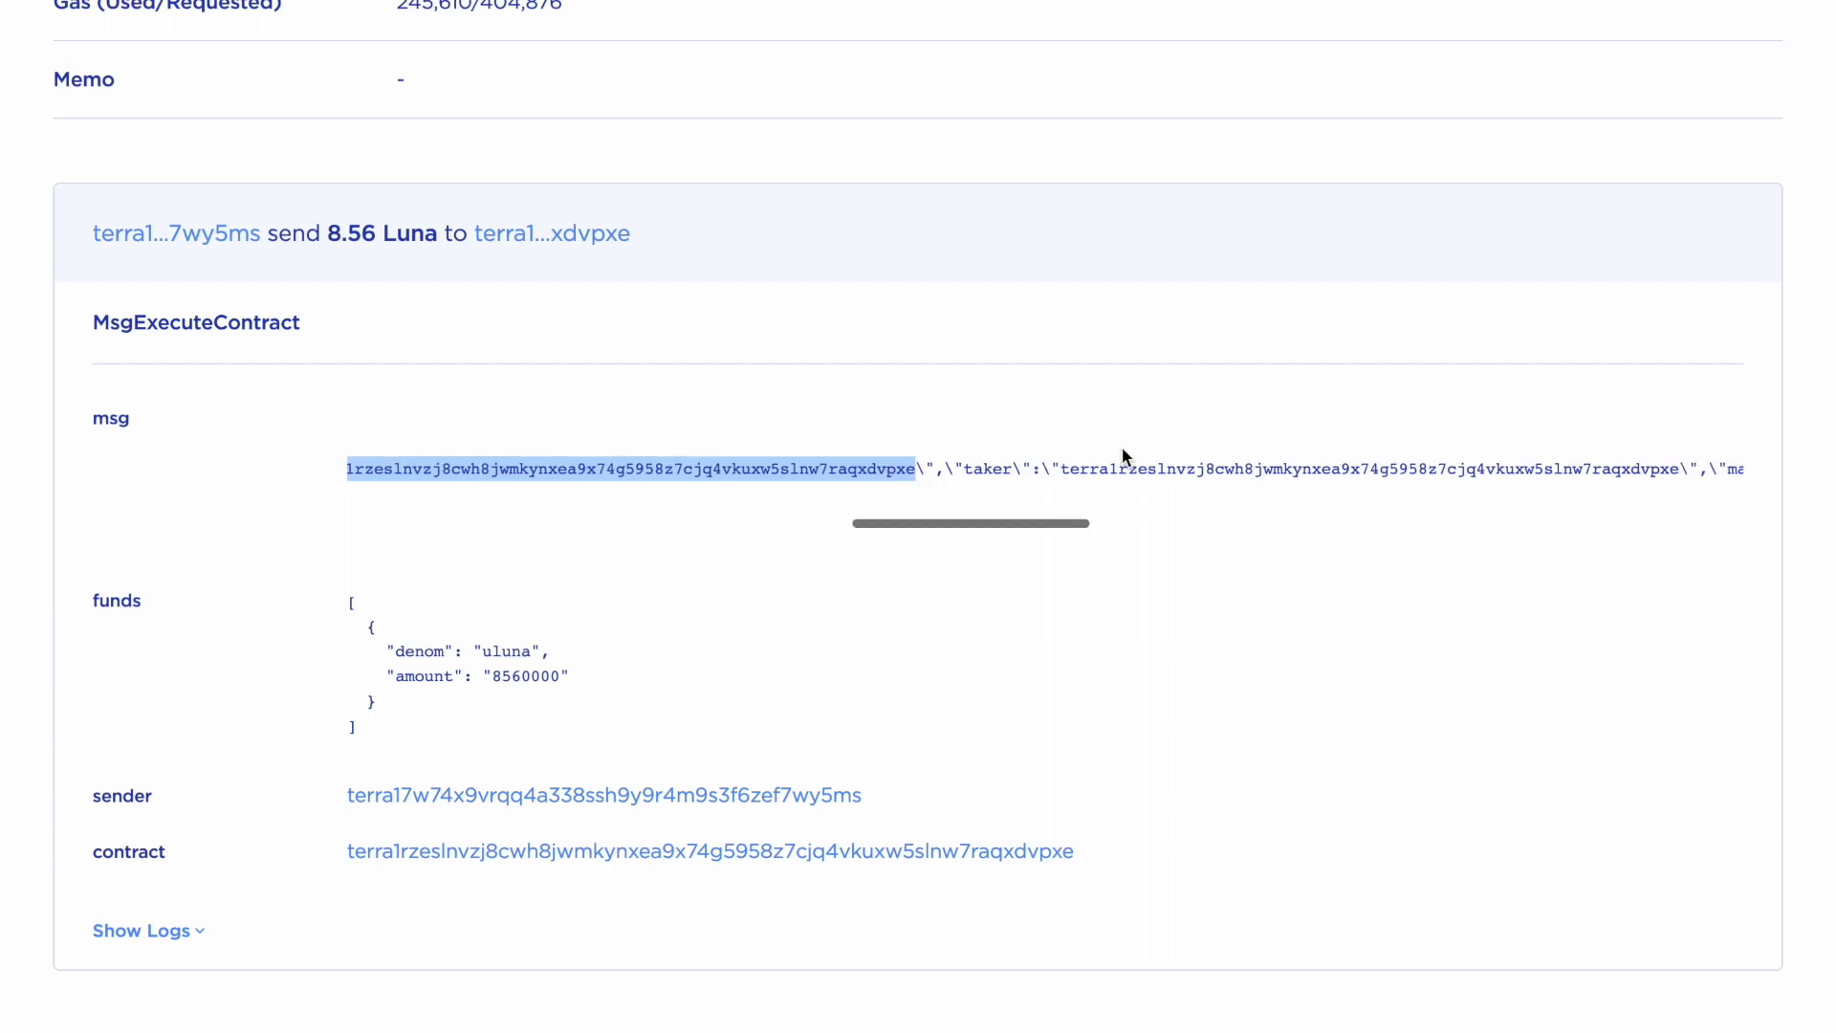
scroll(1121, 455, "right", 10)
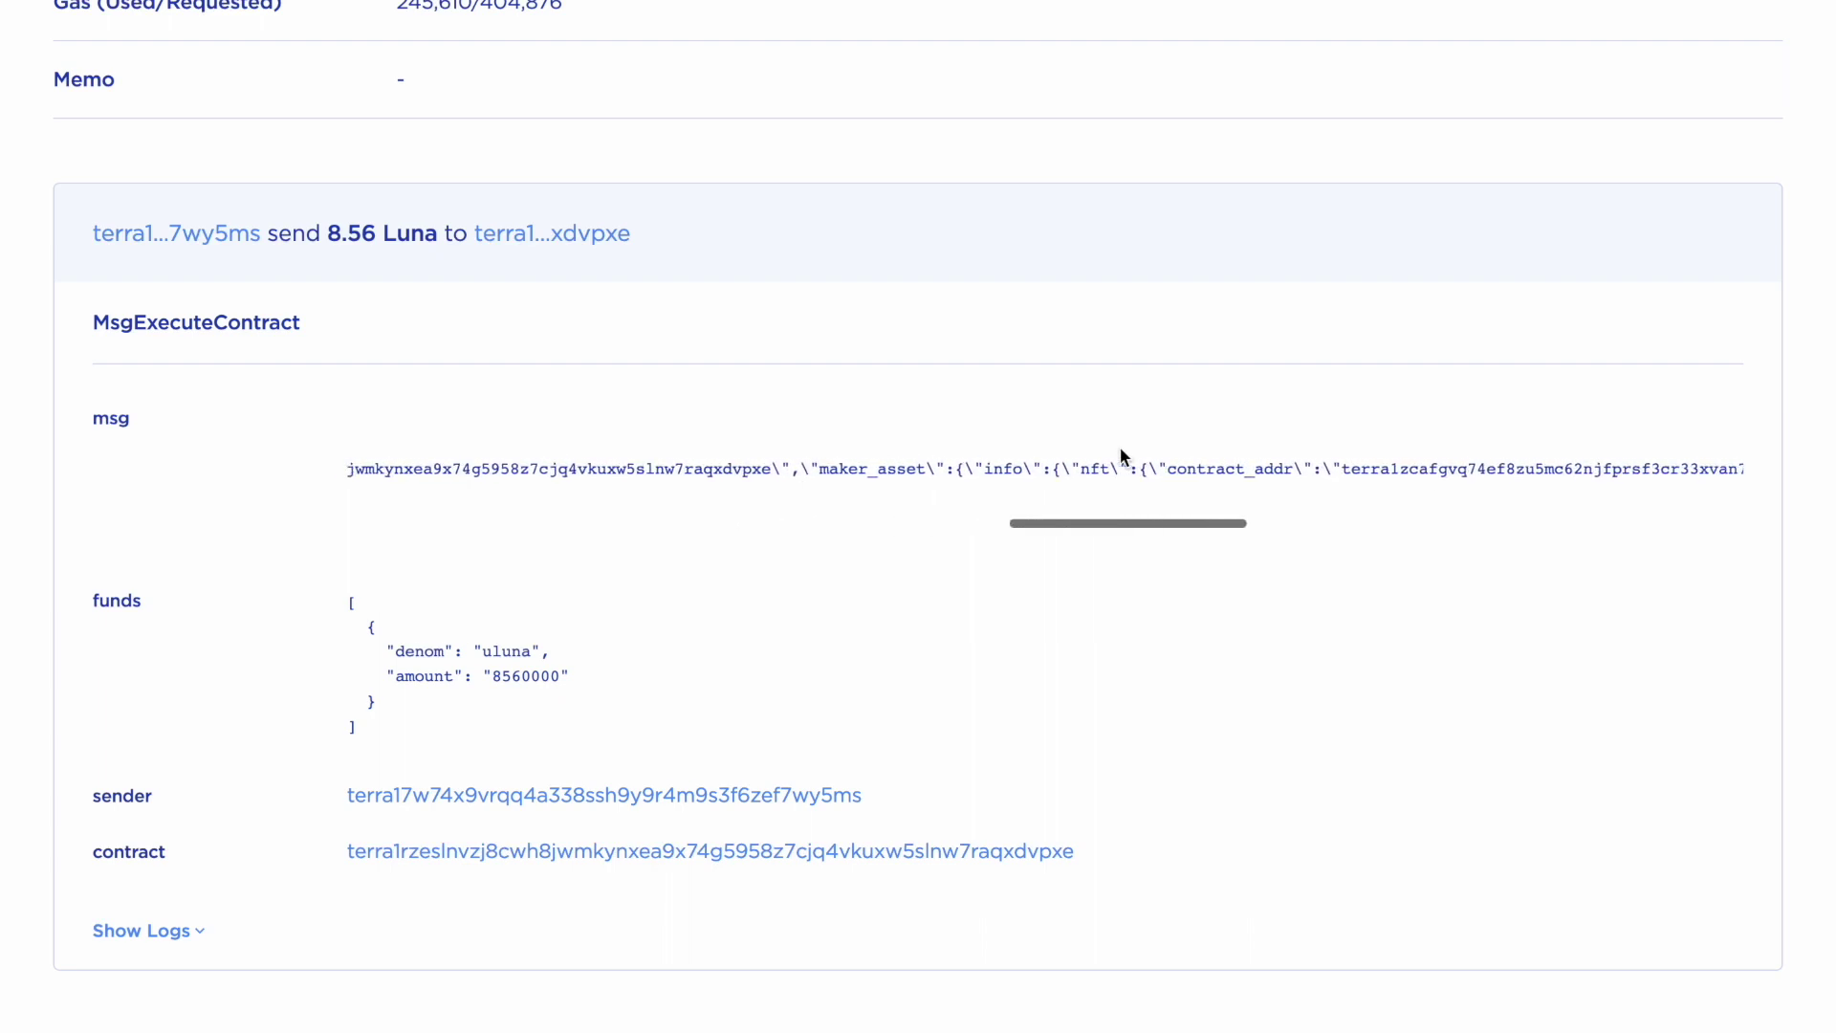
scroll(1121, 450, "right", 5)
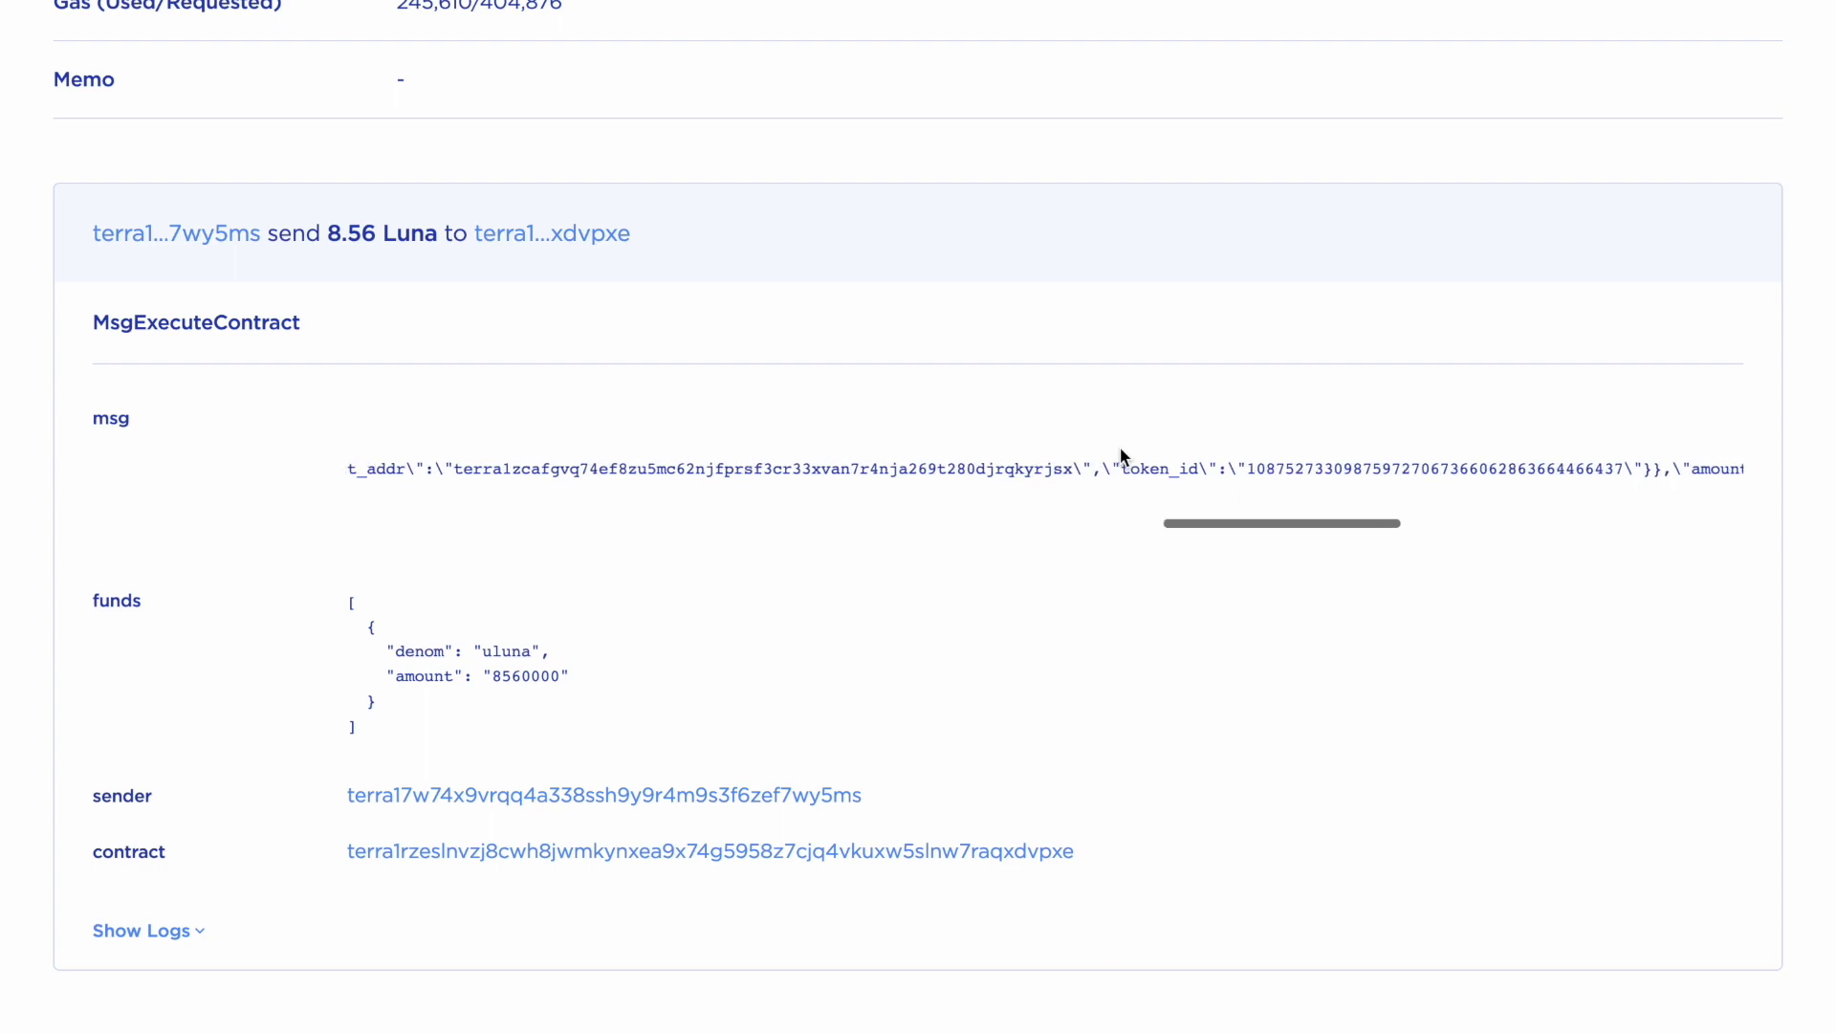
scroll(1121, 446, "right", 4)
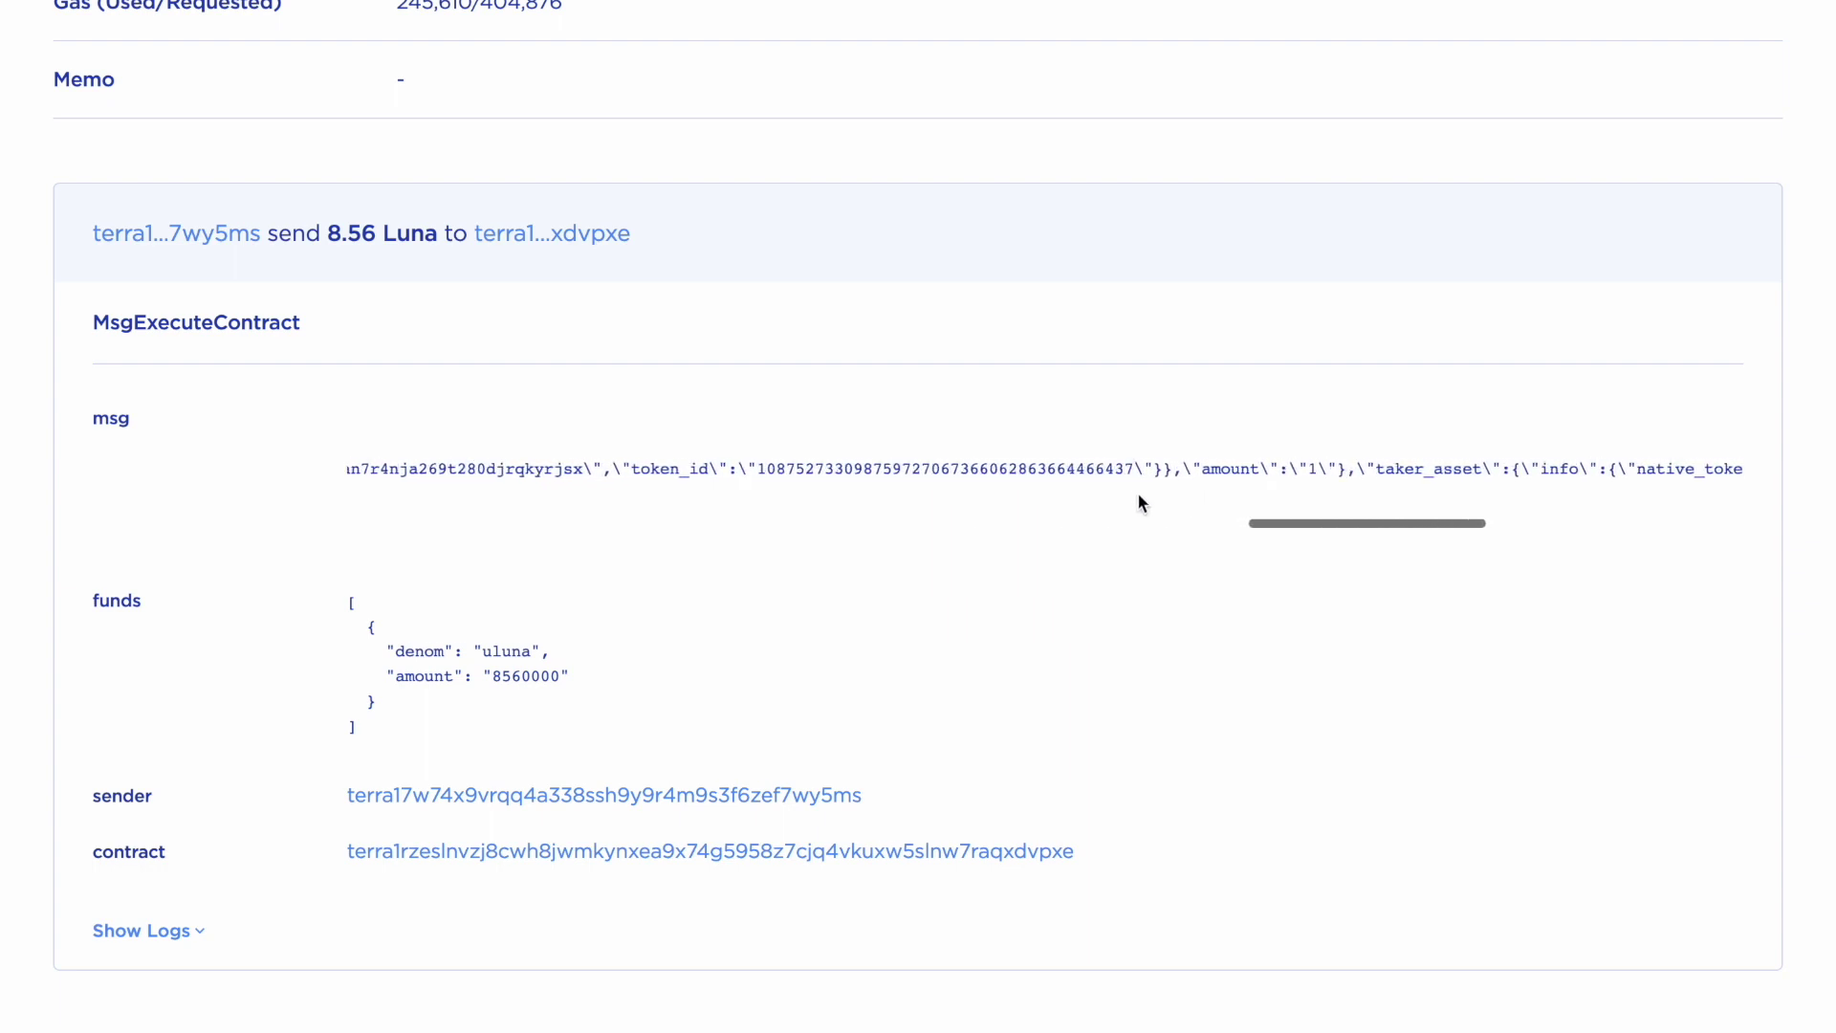
left_click_drag(1135, 468, 759, 475)
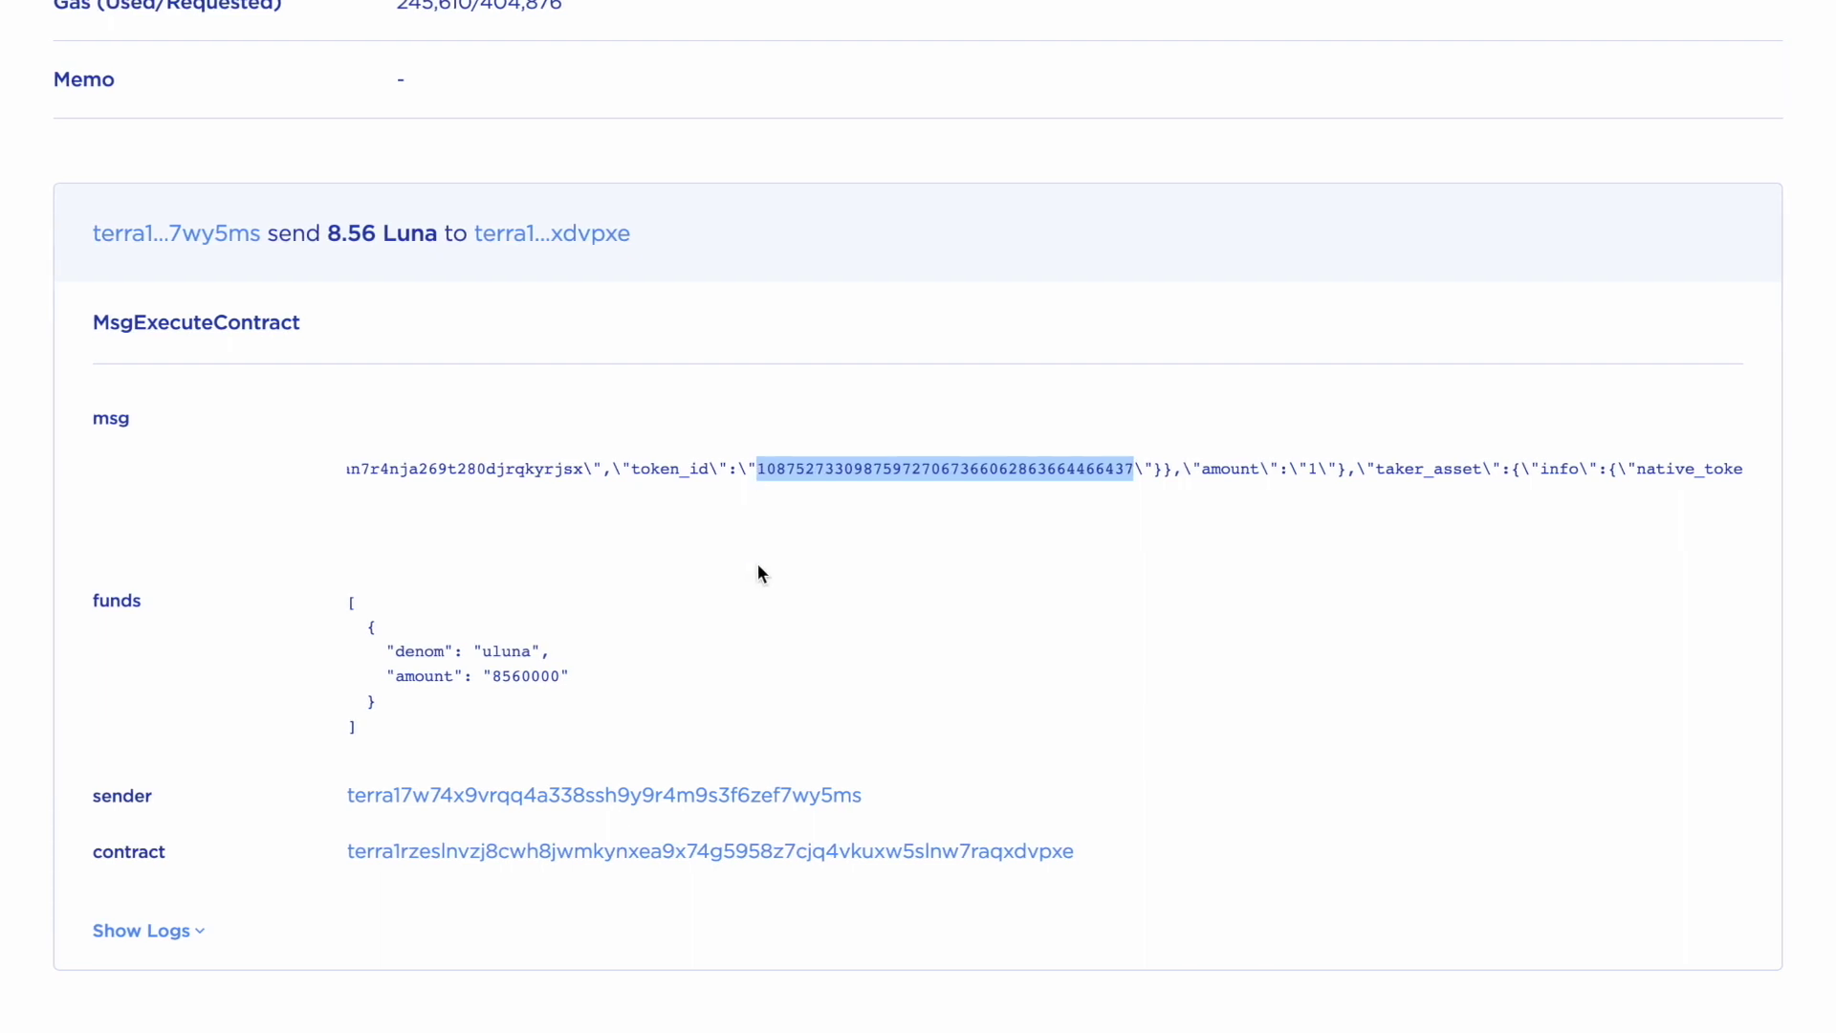
scroll(732, 512, "left", 1)
scroll(735, 515, "left", 2)
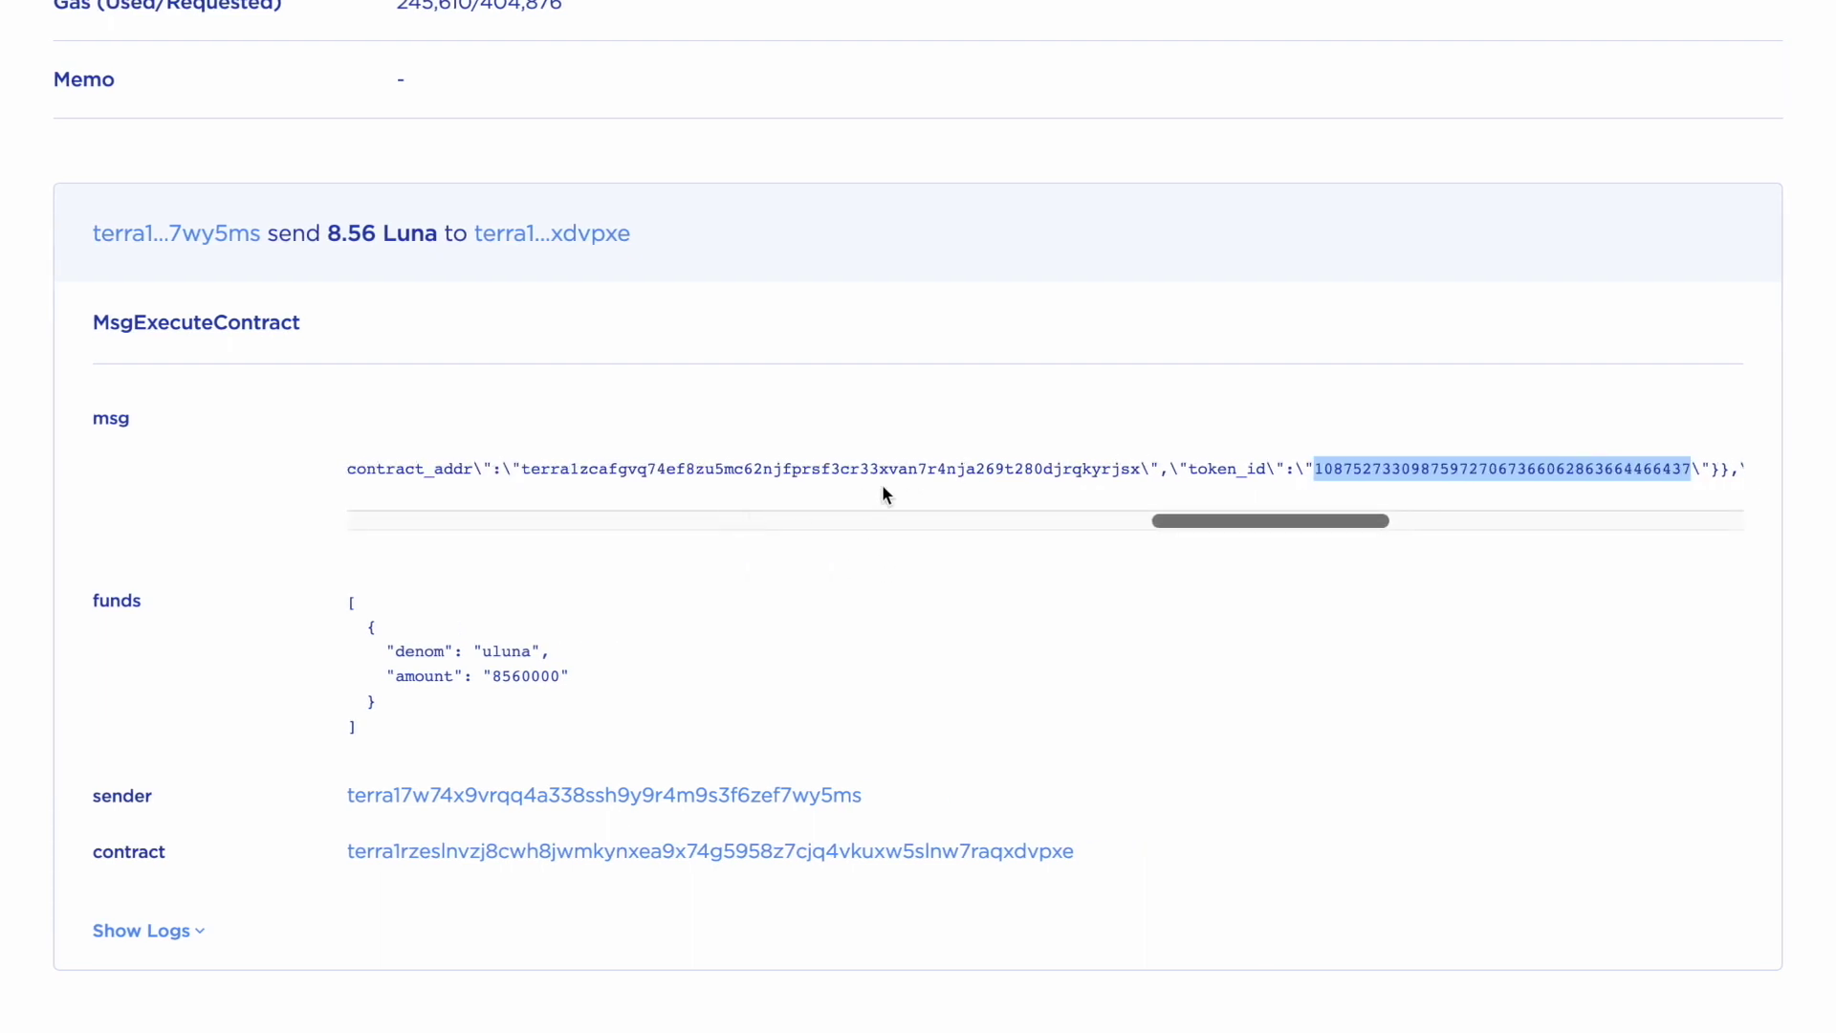
left_click_drag(1140, 469, 518, 468)
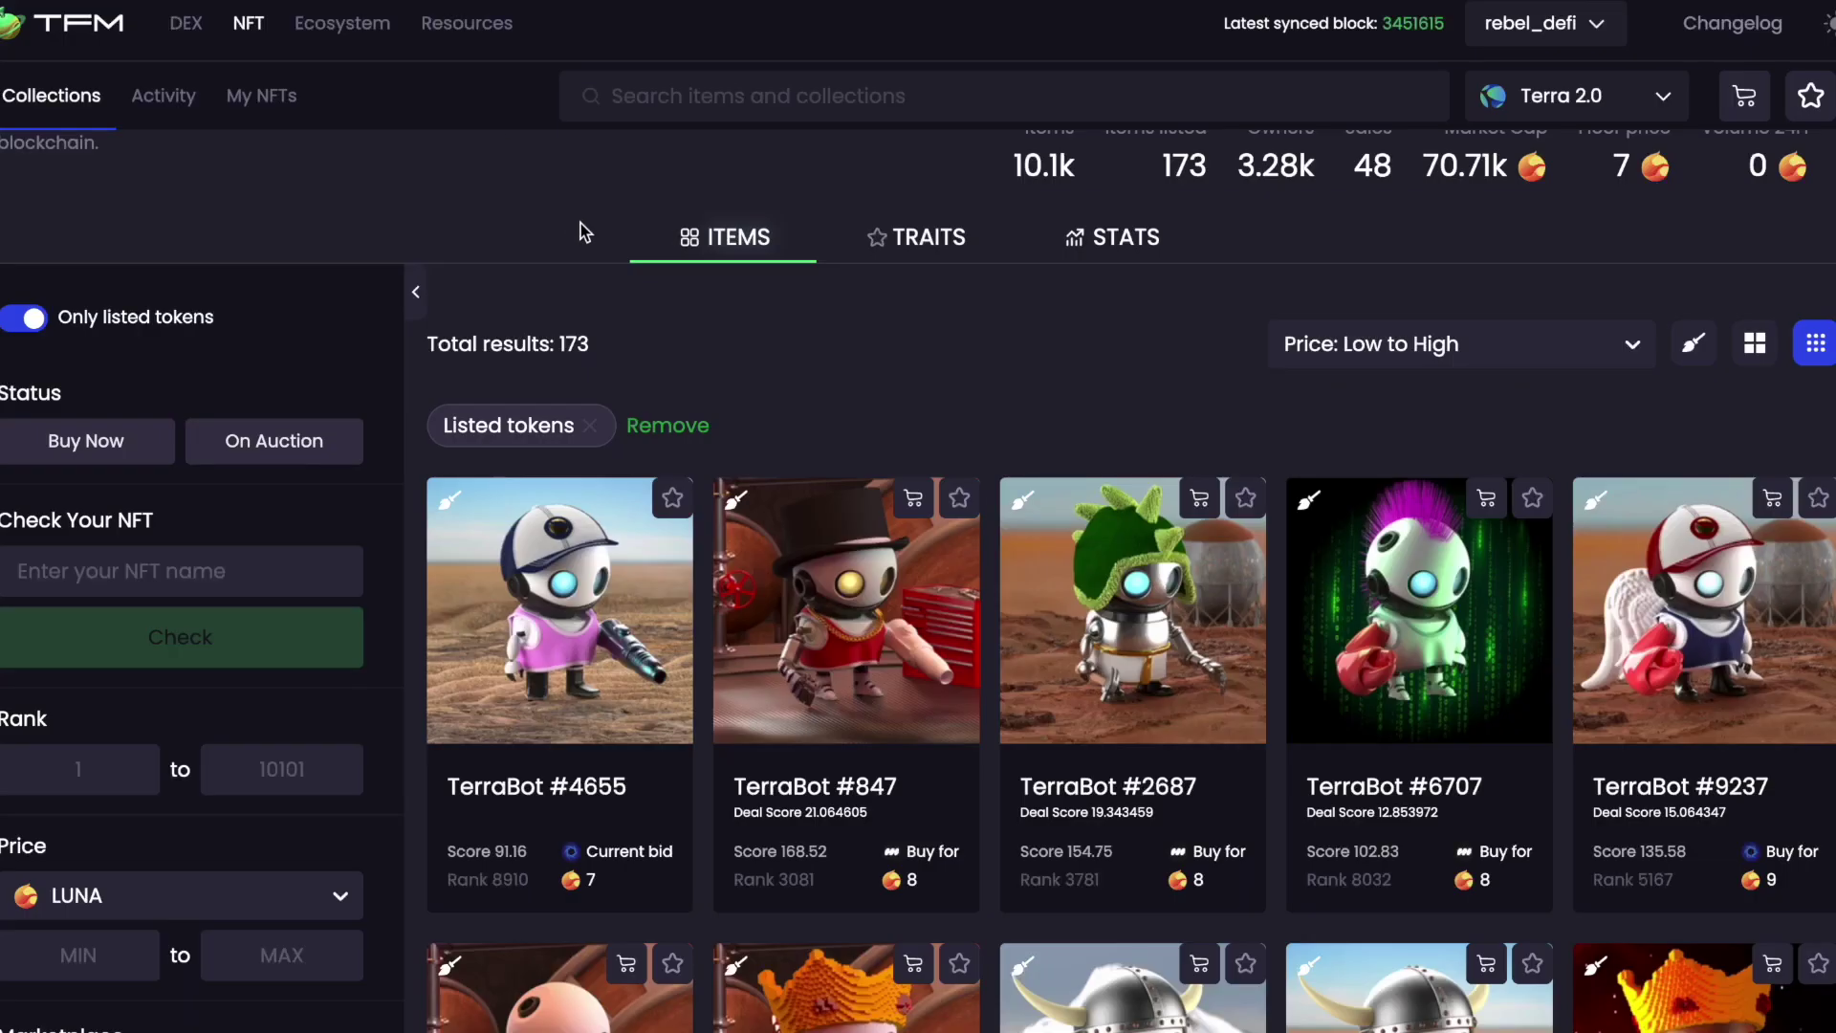
left_click(601, 597)
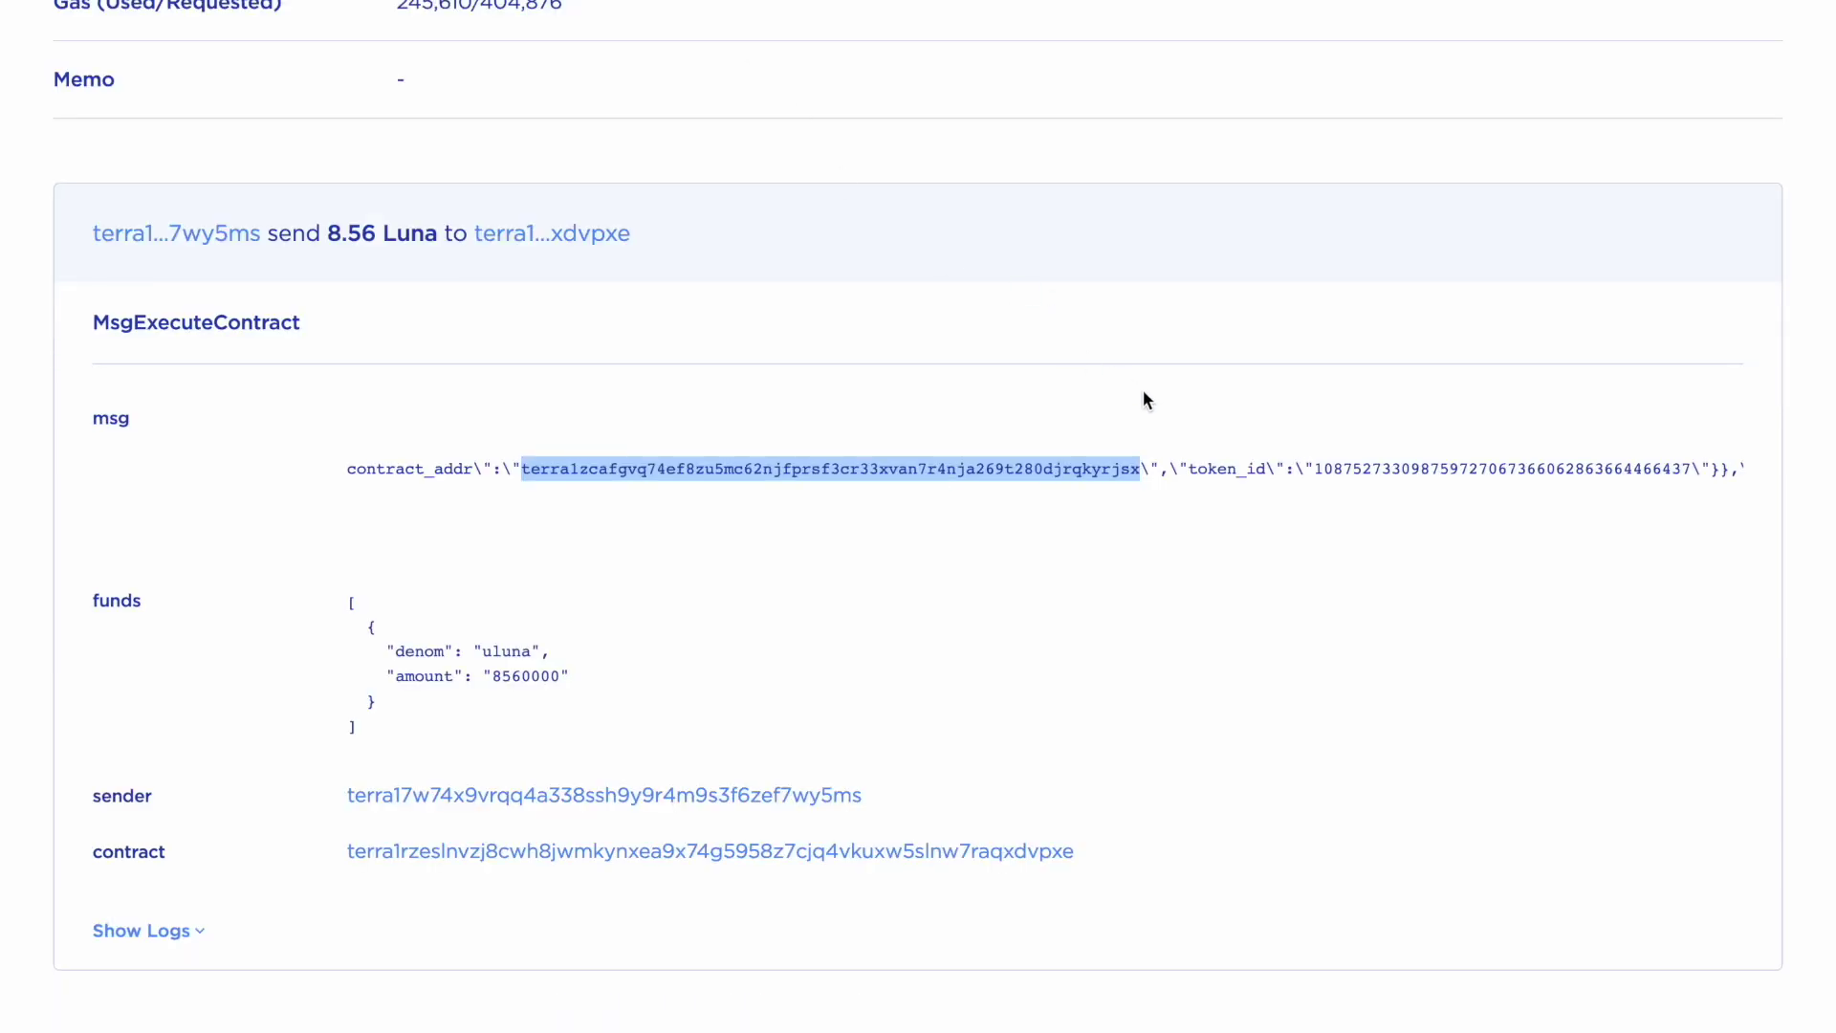
Scroll back up the empty TFM NFT item page
scroll(985, 459, "up", 1)
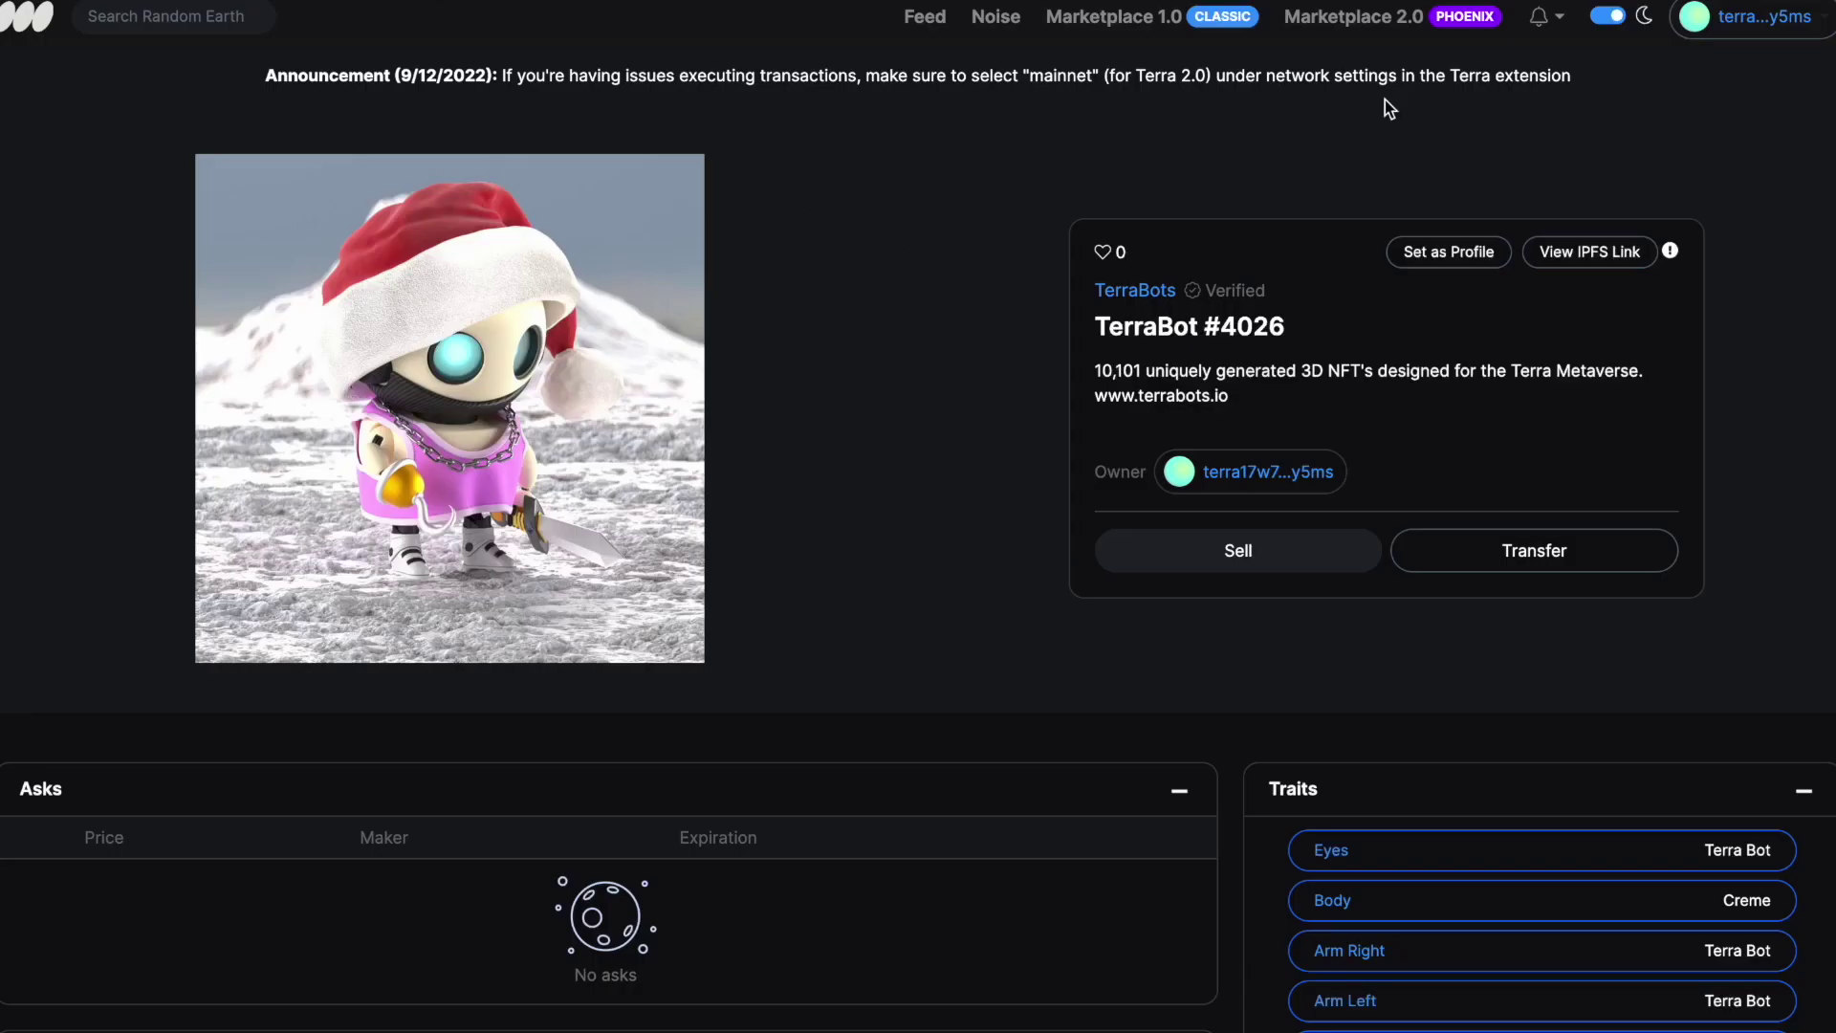
Review the wallet's four TerraBots under My Items, then switch to Terra Station's Swap page
left_click(1750, 29)
left_click(1760, 134)
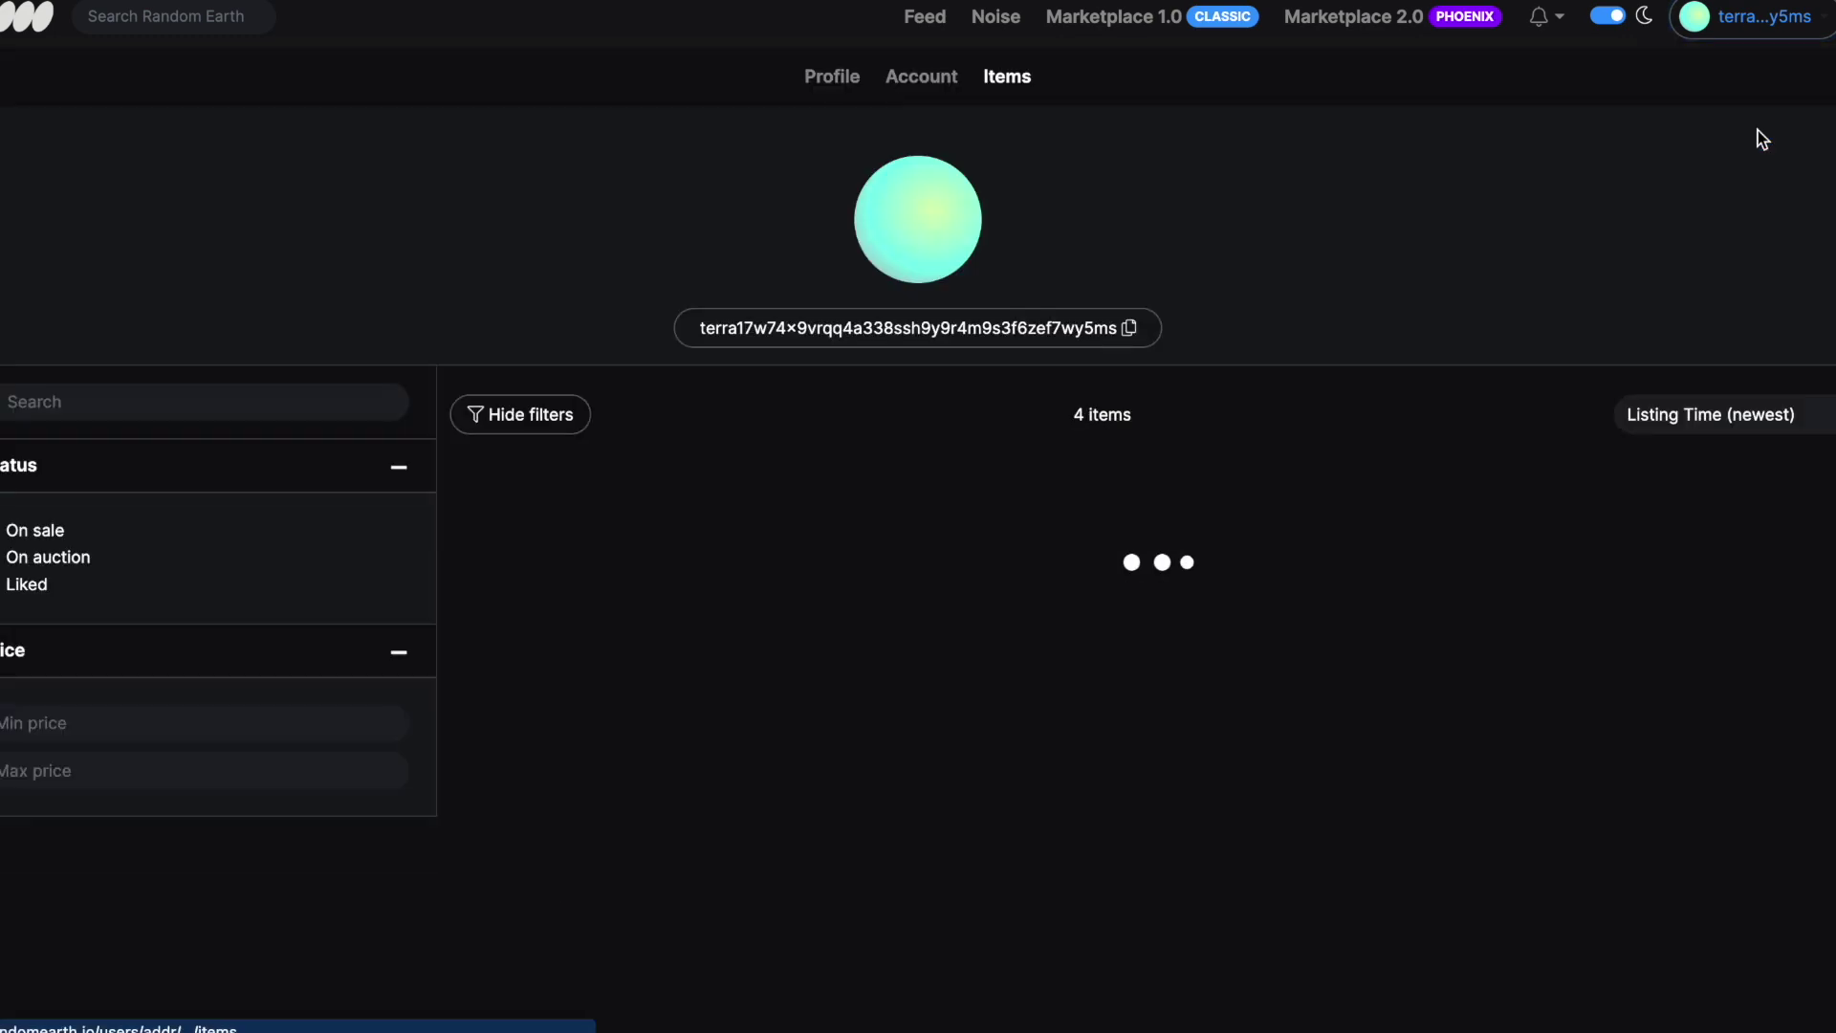
scroll(1239, 794, "down", 3)
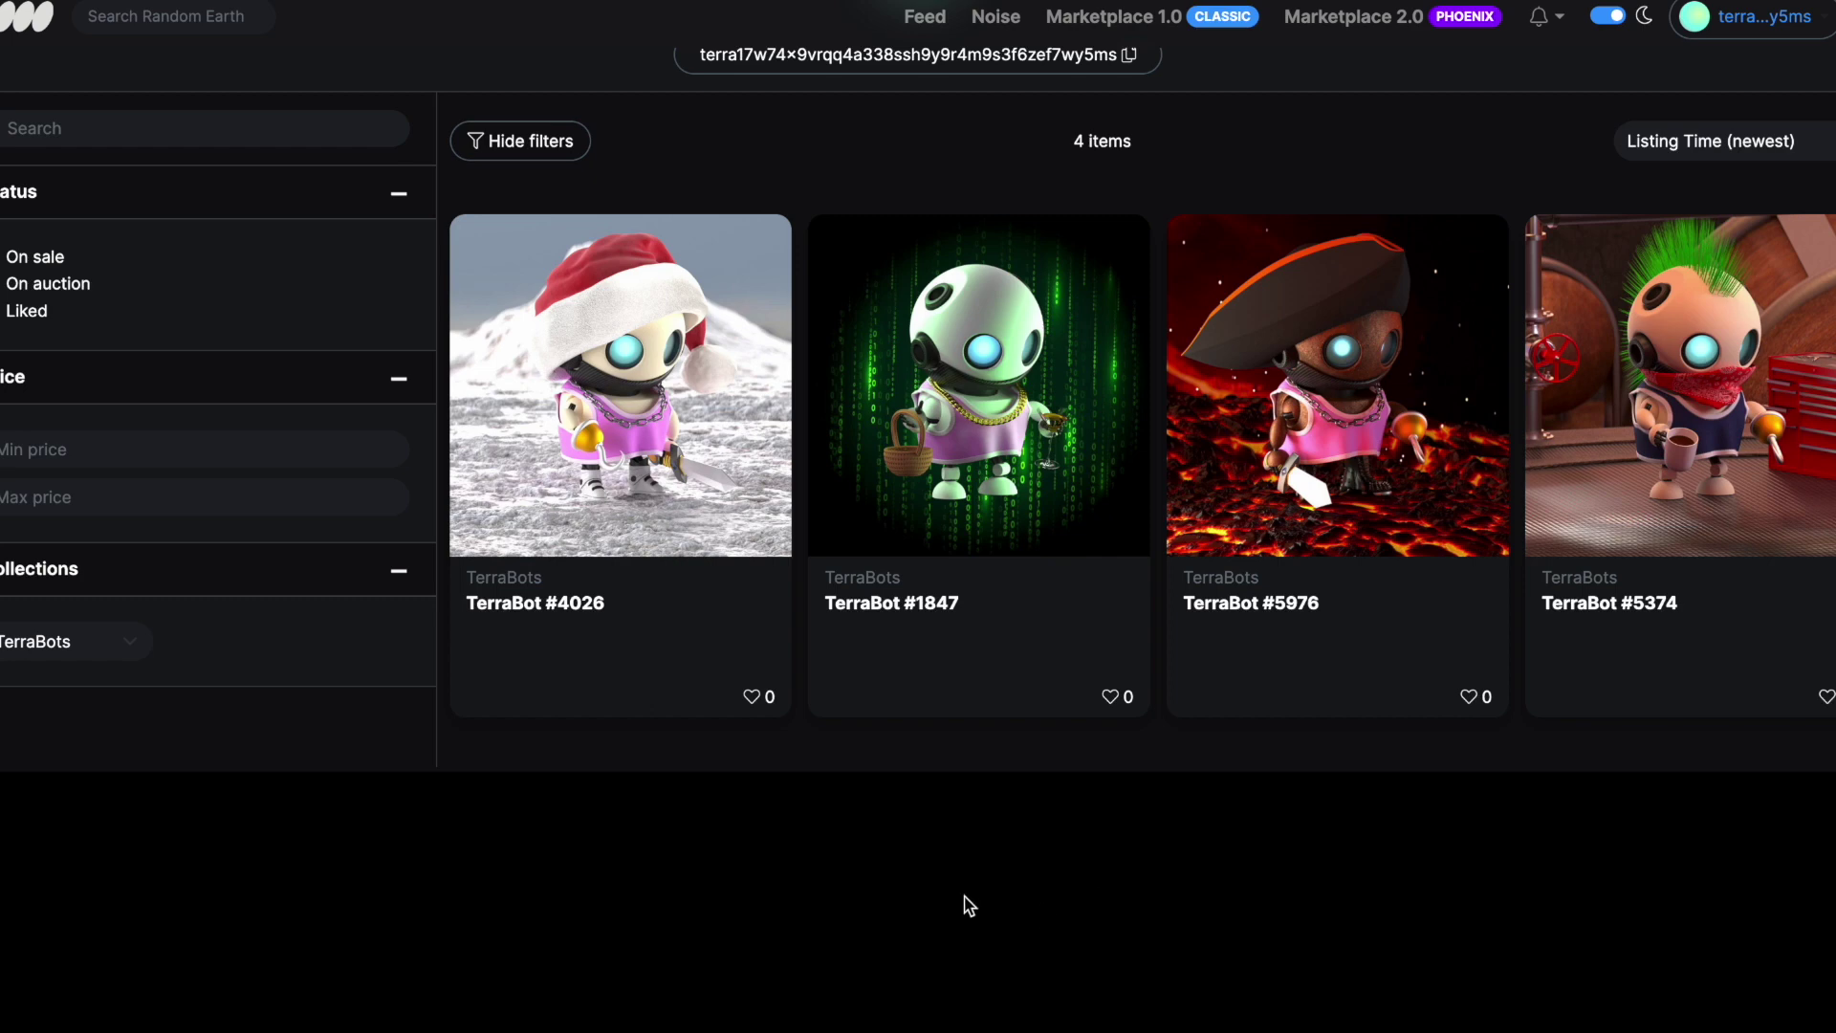
scroll(969, 905, "up", 3)
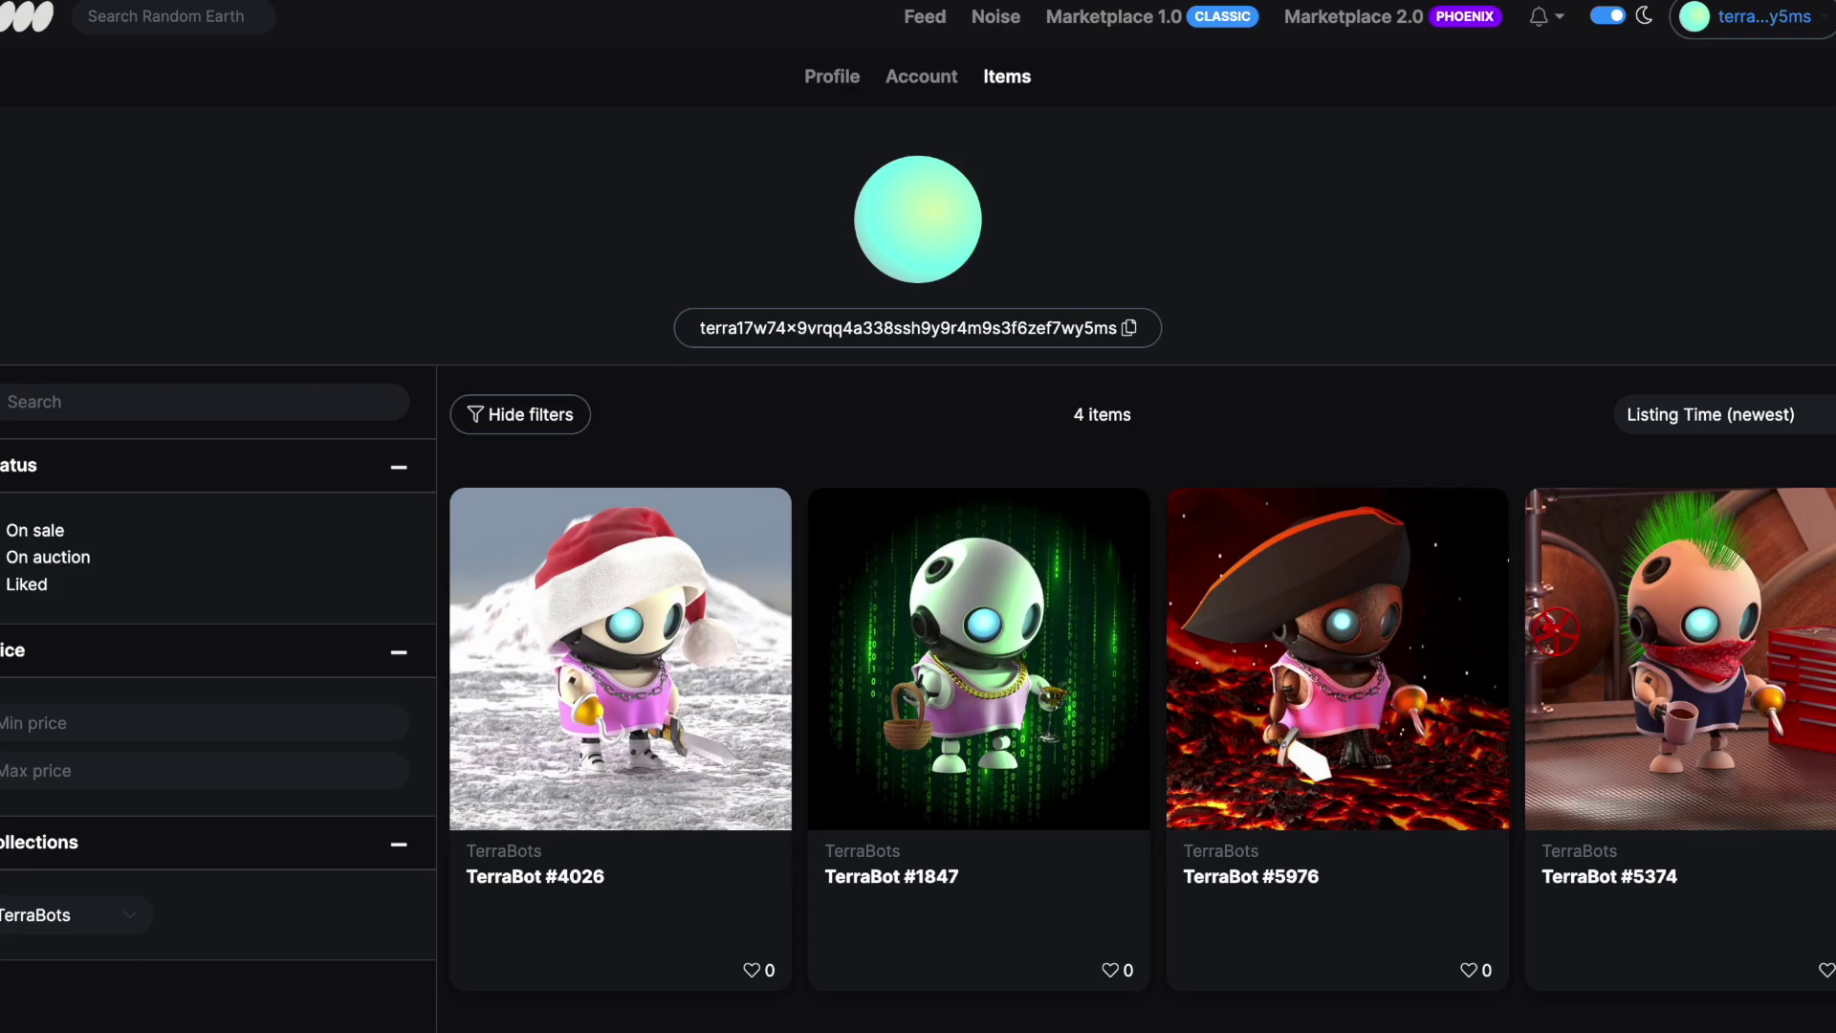
left_click(858, 3)
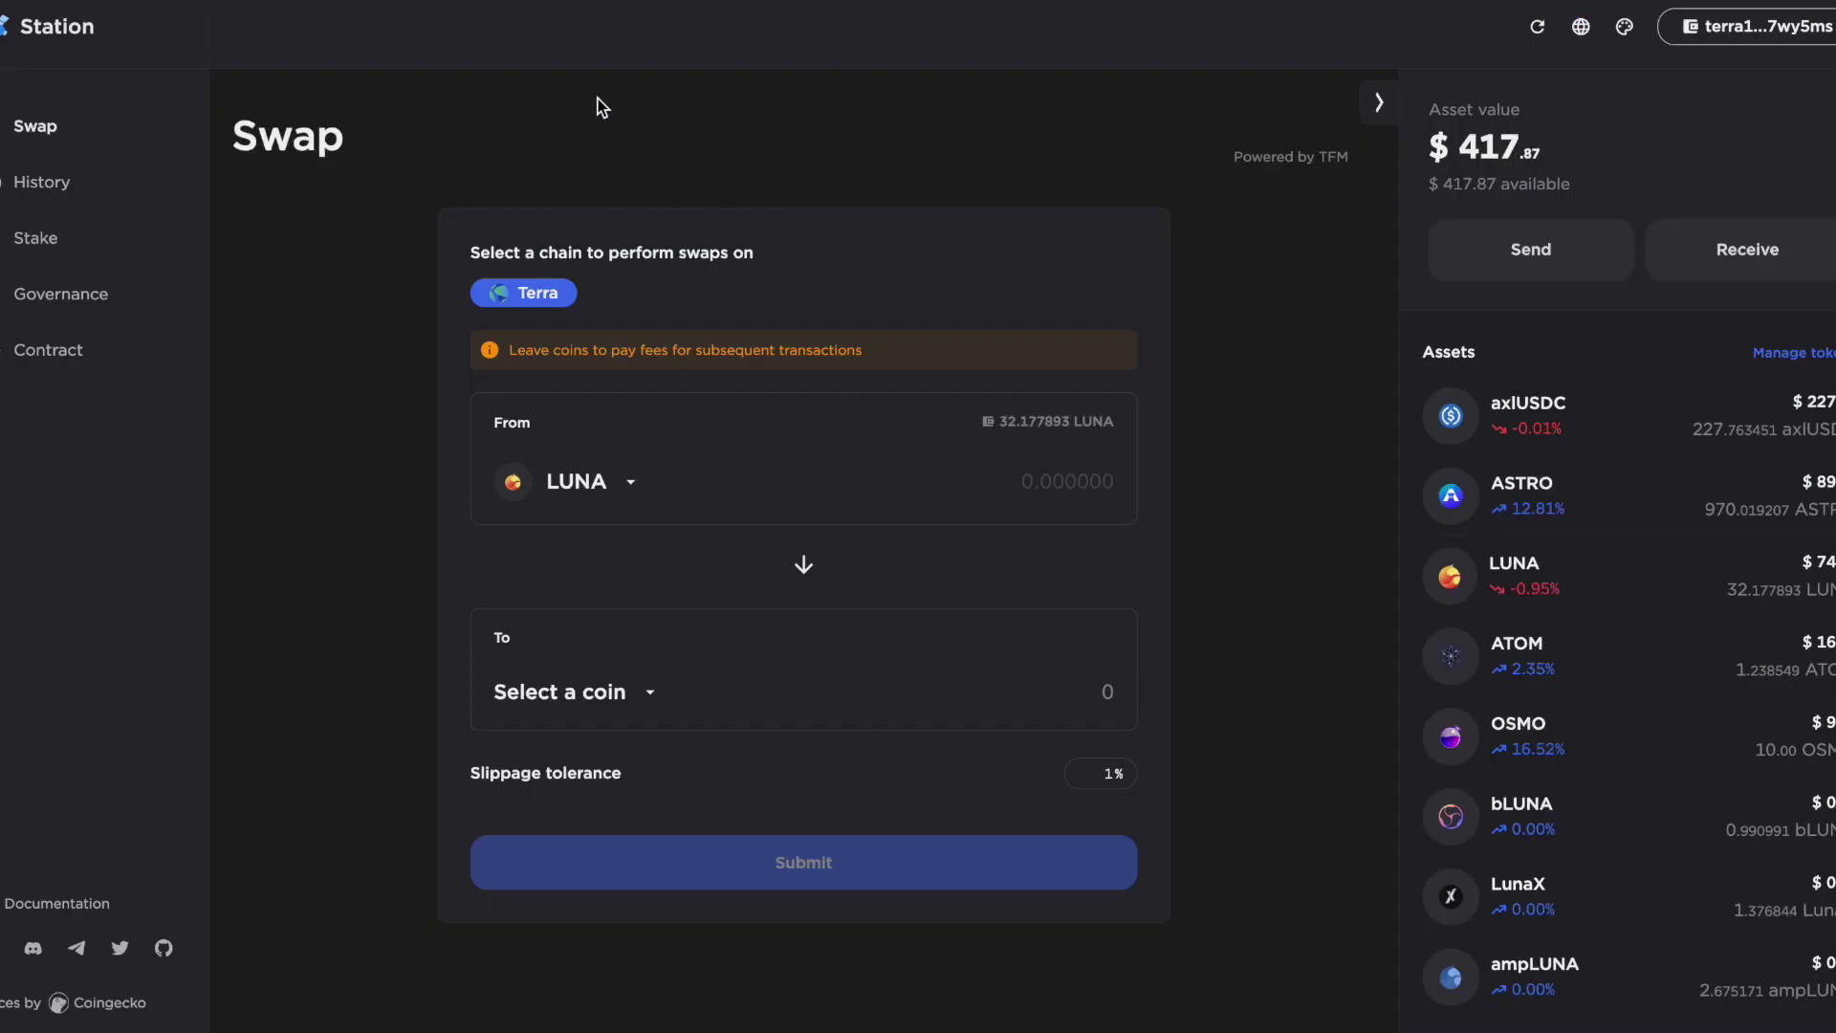
Copy the settlement contract address from Terra Finder, look it up in Station, and open Execute
left_click(49, 352)
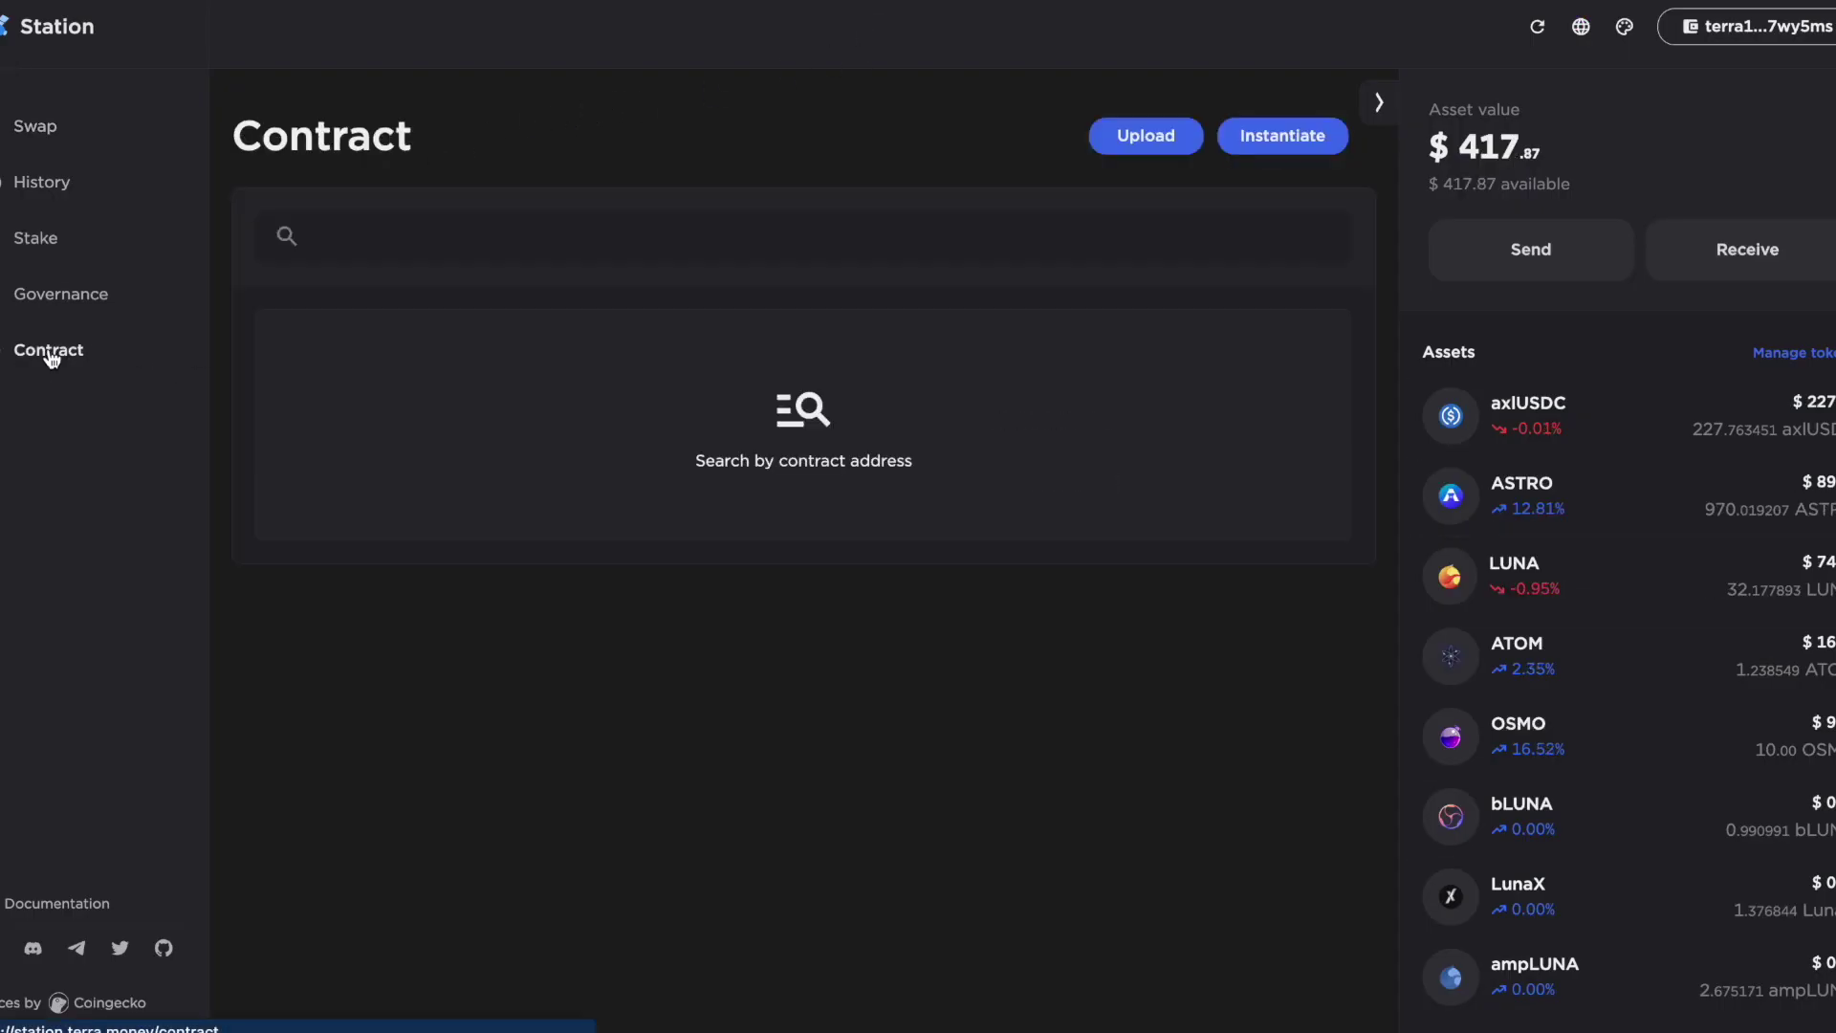
left_click(527, 244)
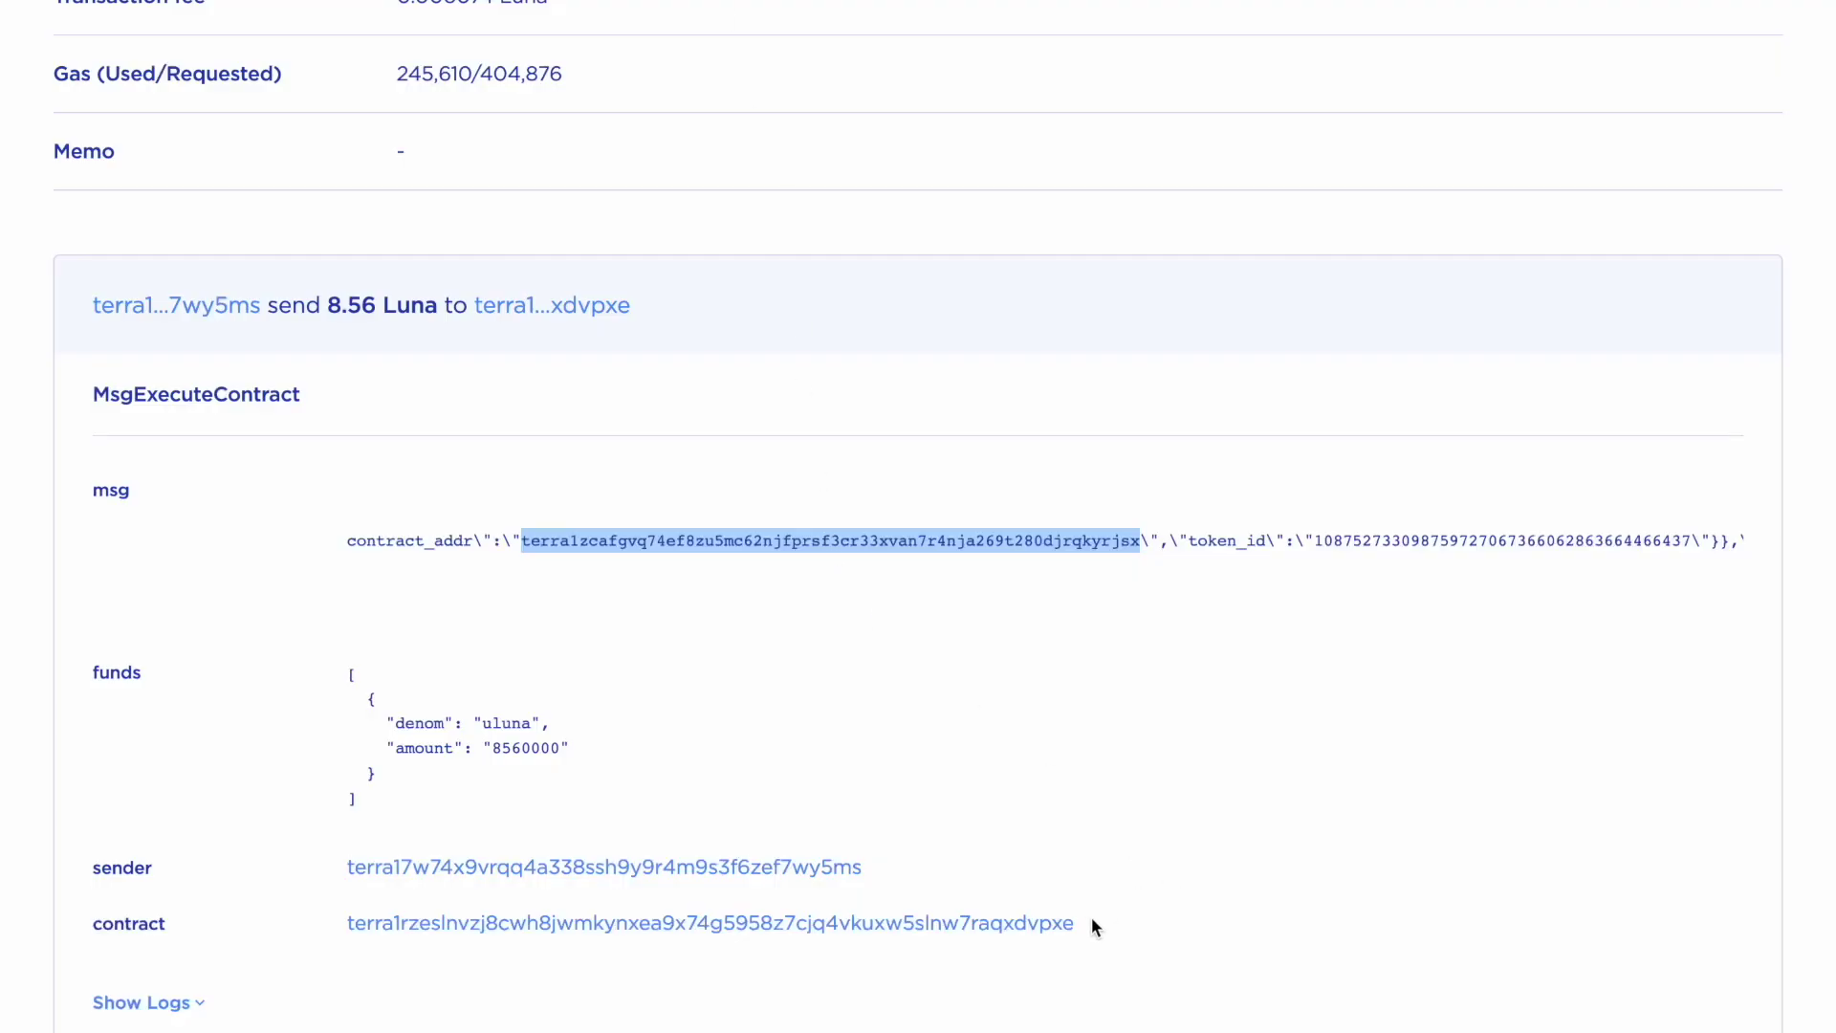
left_click(1042, 926)
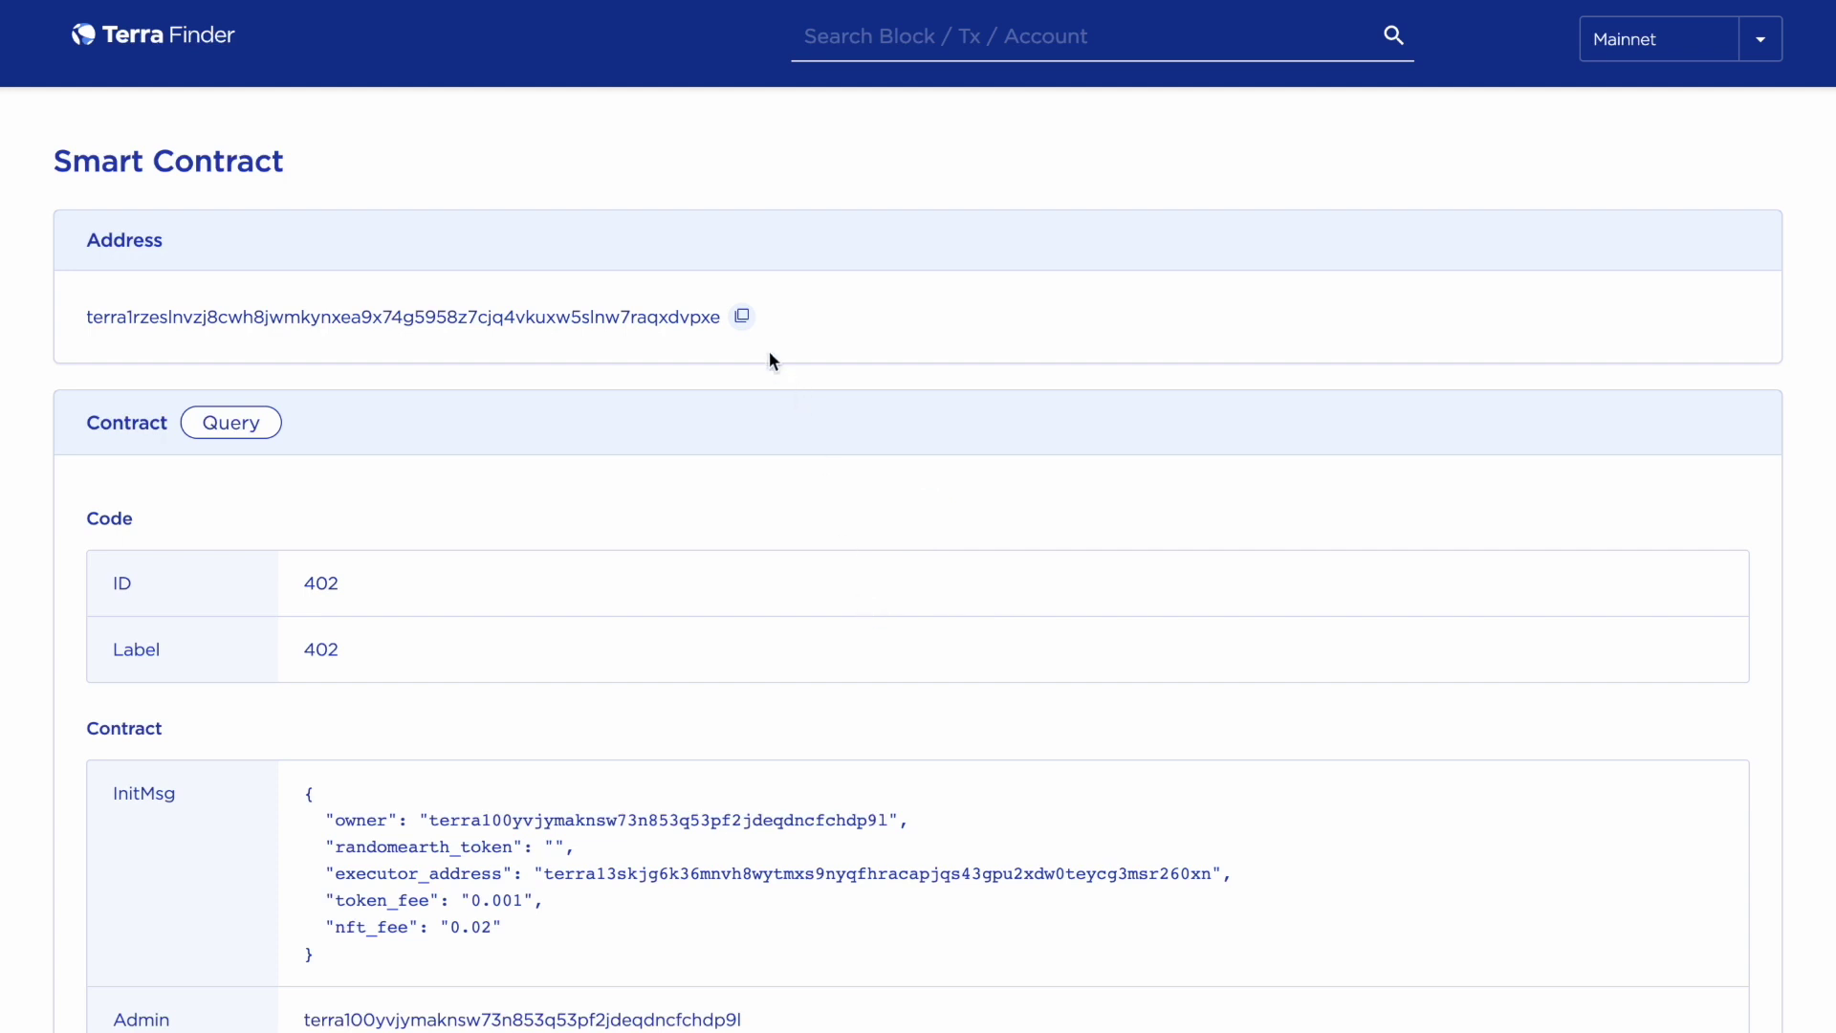
left_click(743, 318)
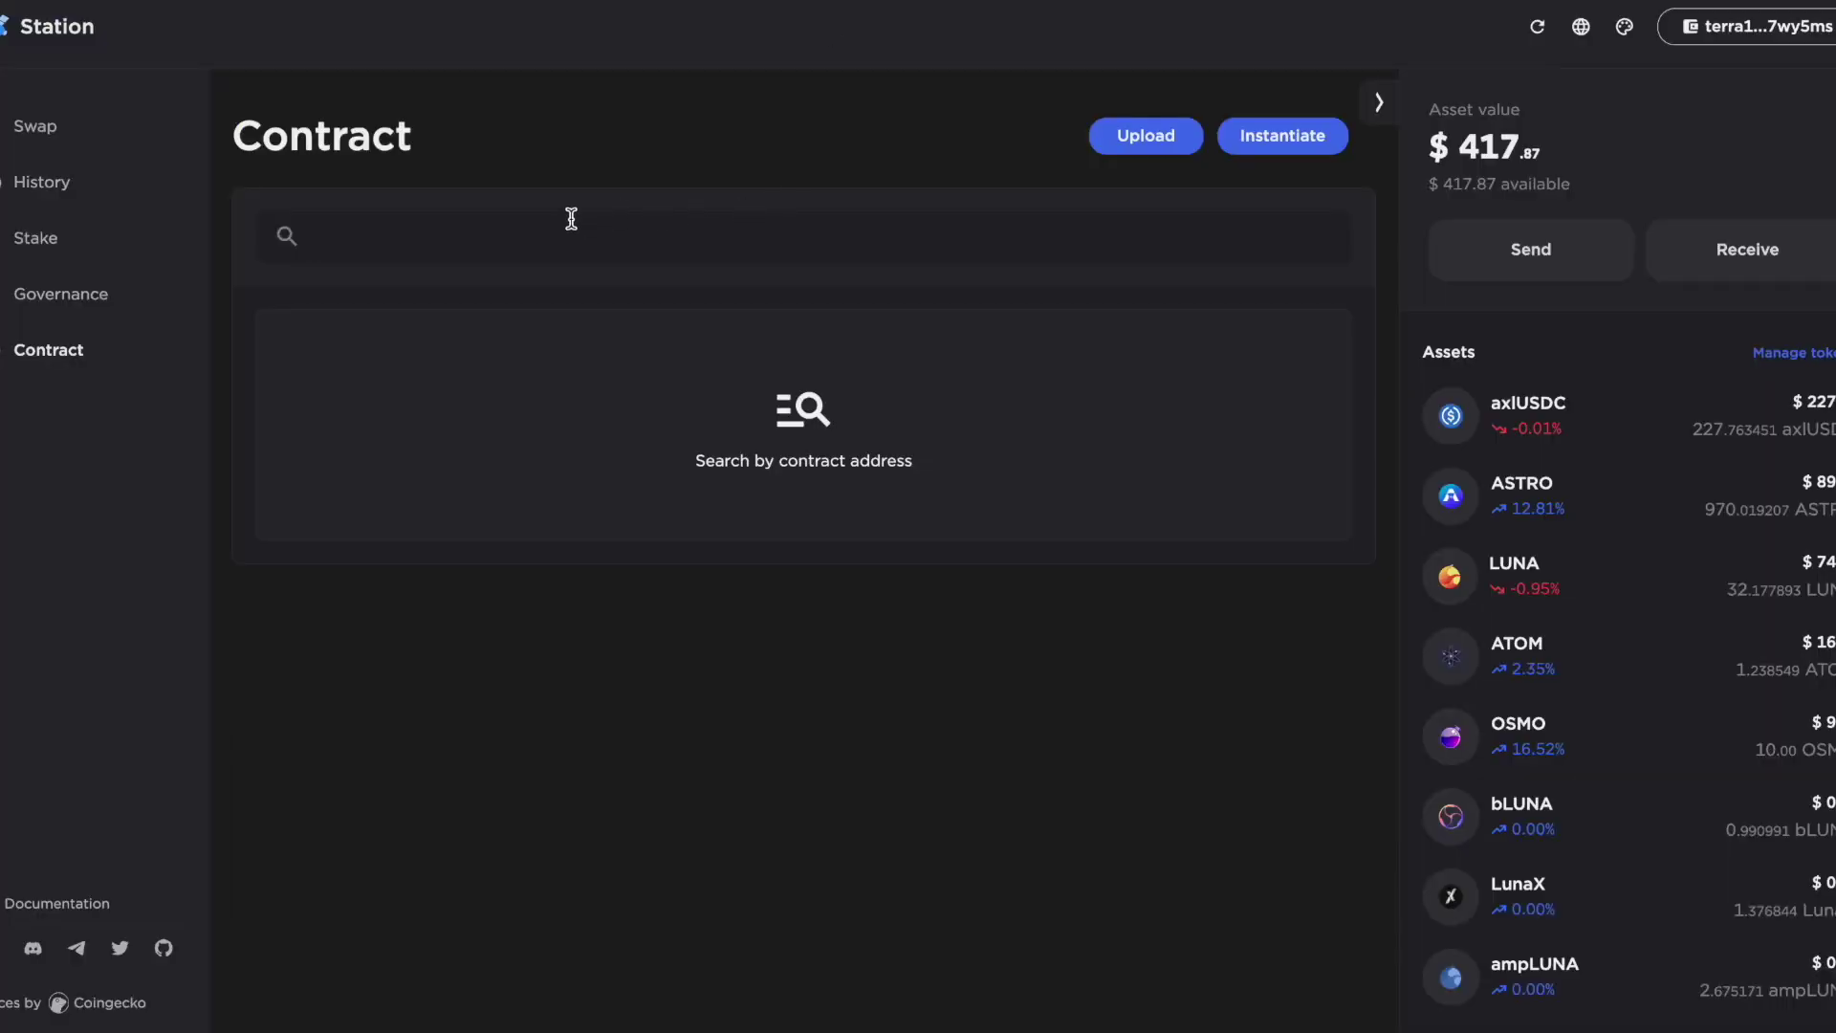
left_click(570, 237)
key("ctrl+v")
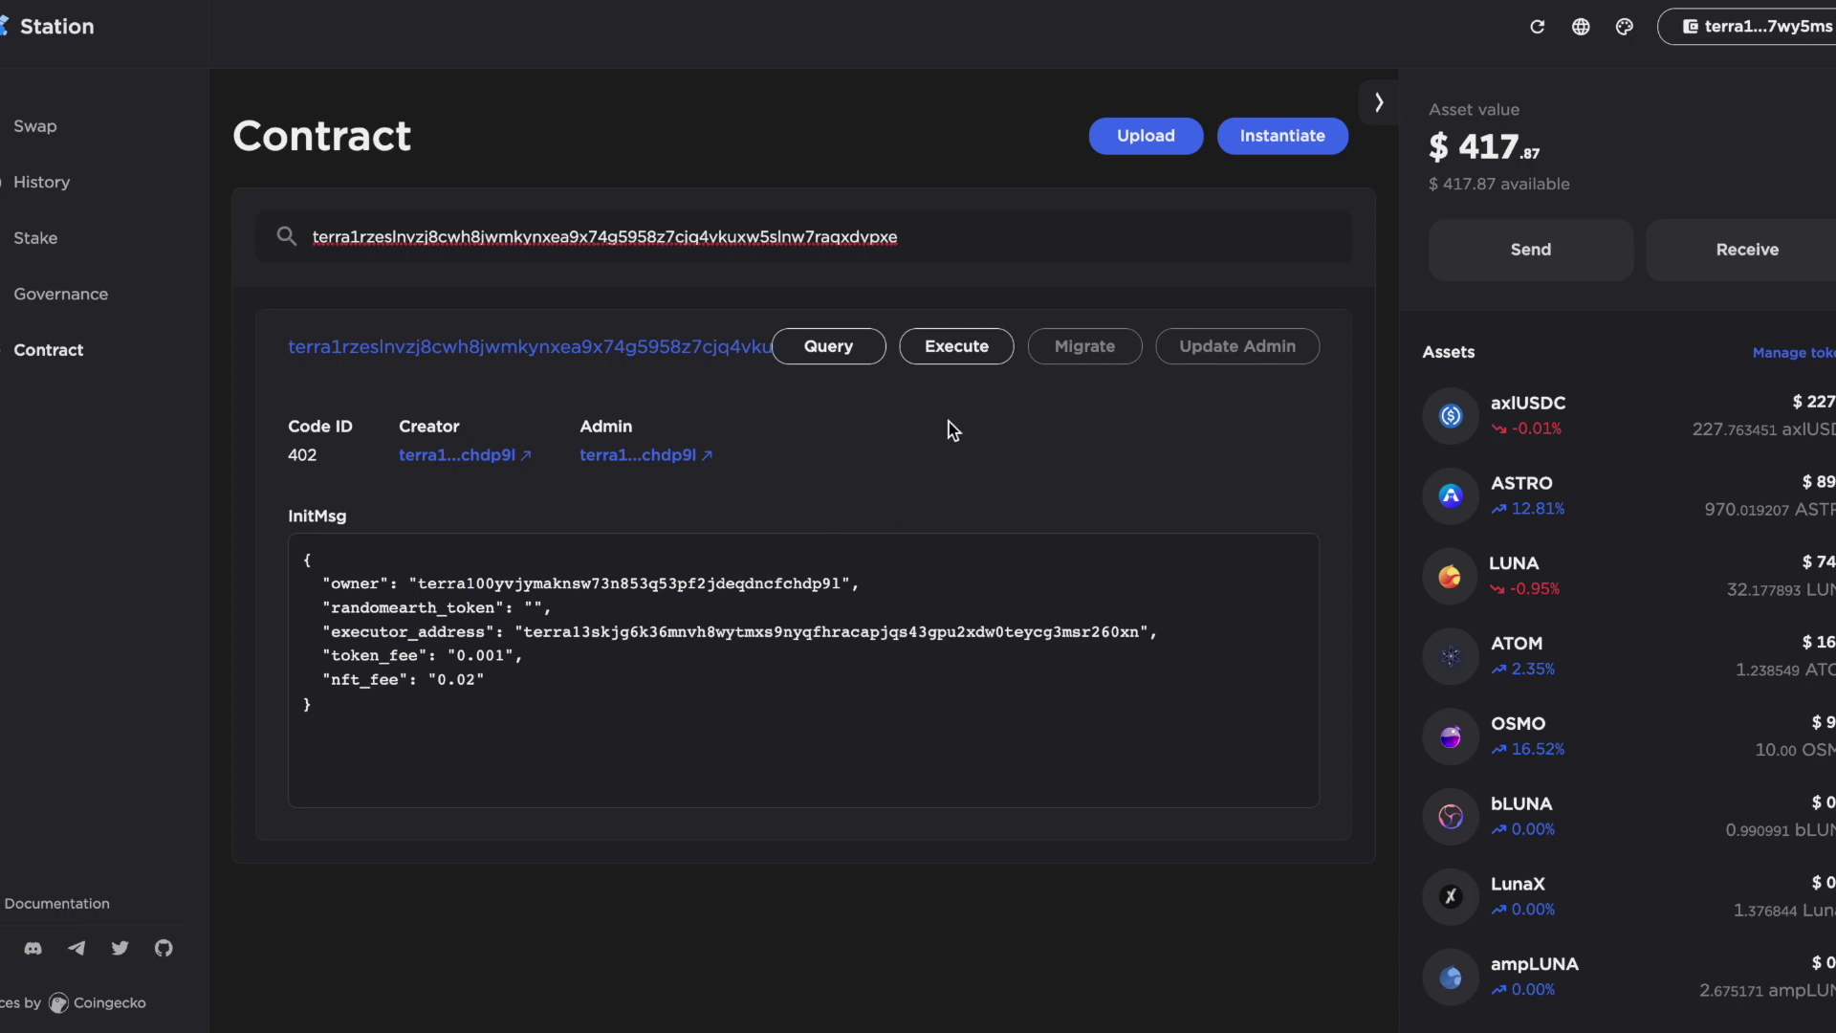
left_click(977, 351)
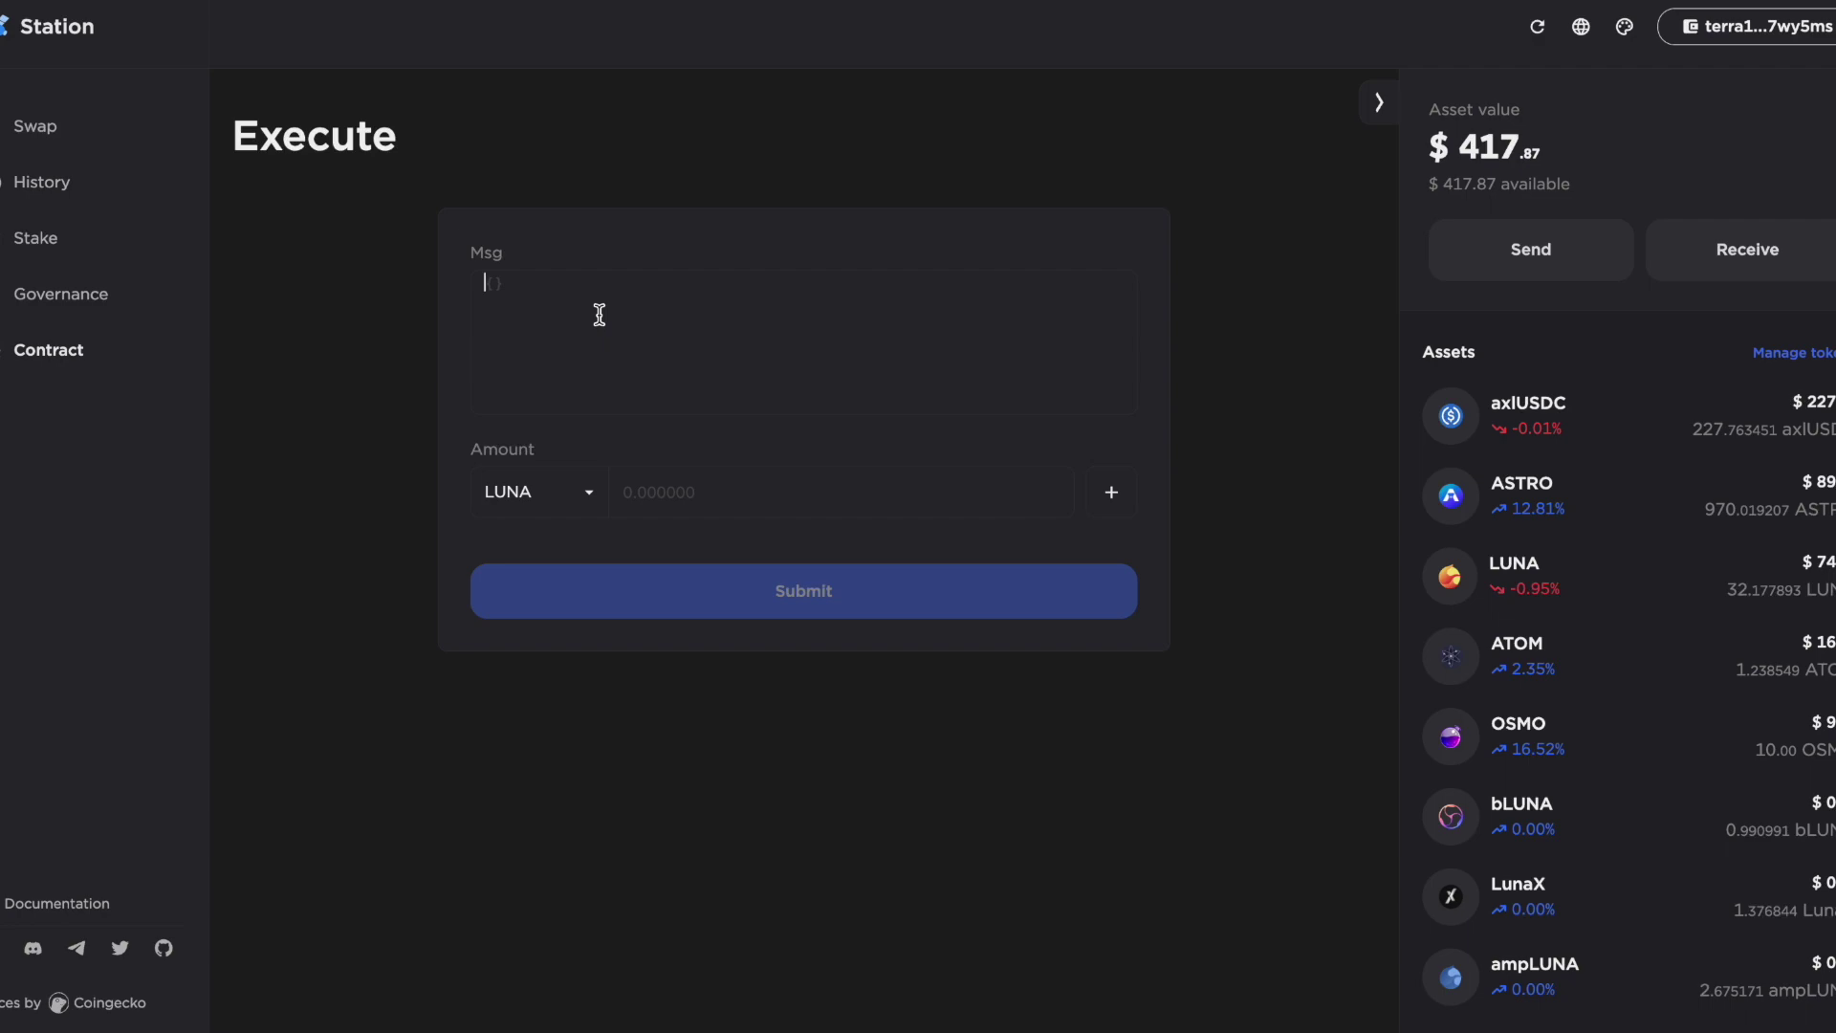
Paste the withdraw JSON from the notes into the Execute form's Msg field, then return to notes
key("super+Tab")
key("ctrl+v")
scroll(708, 362, "up", 3)
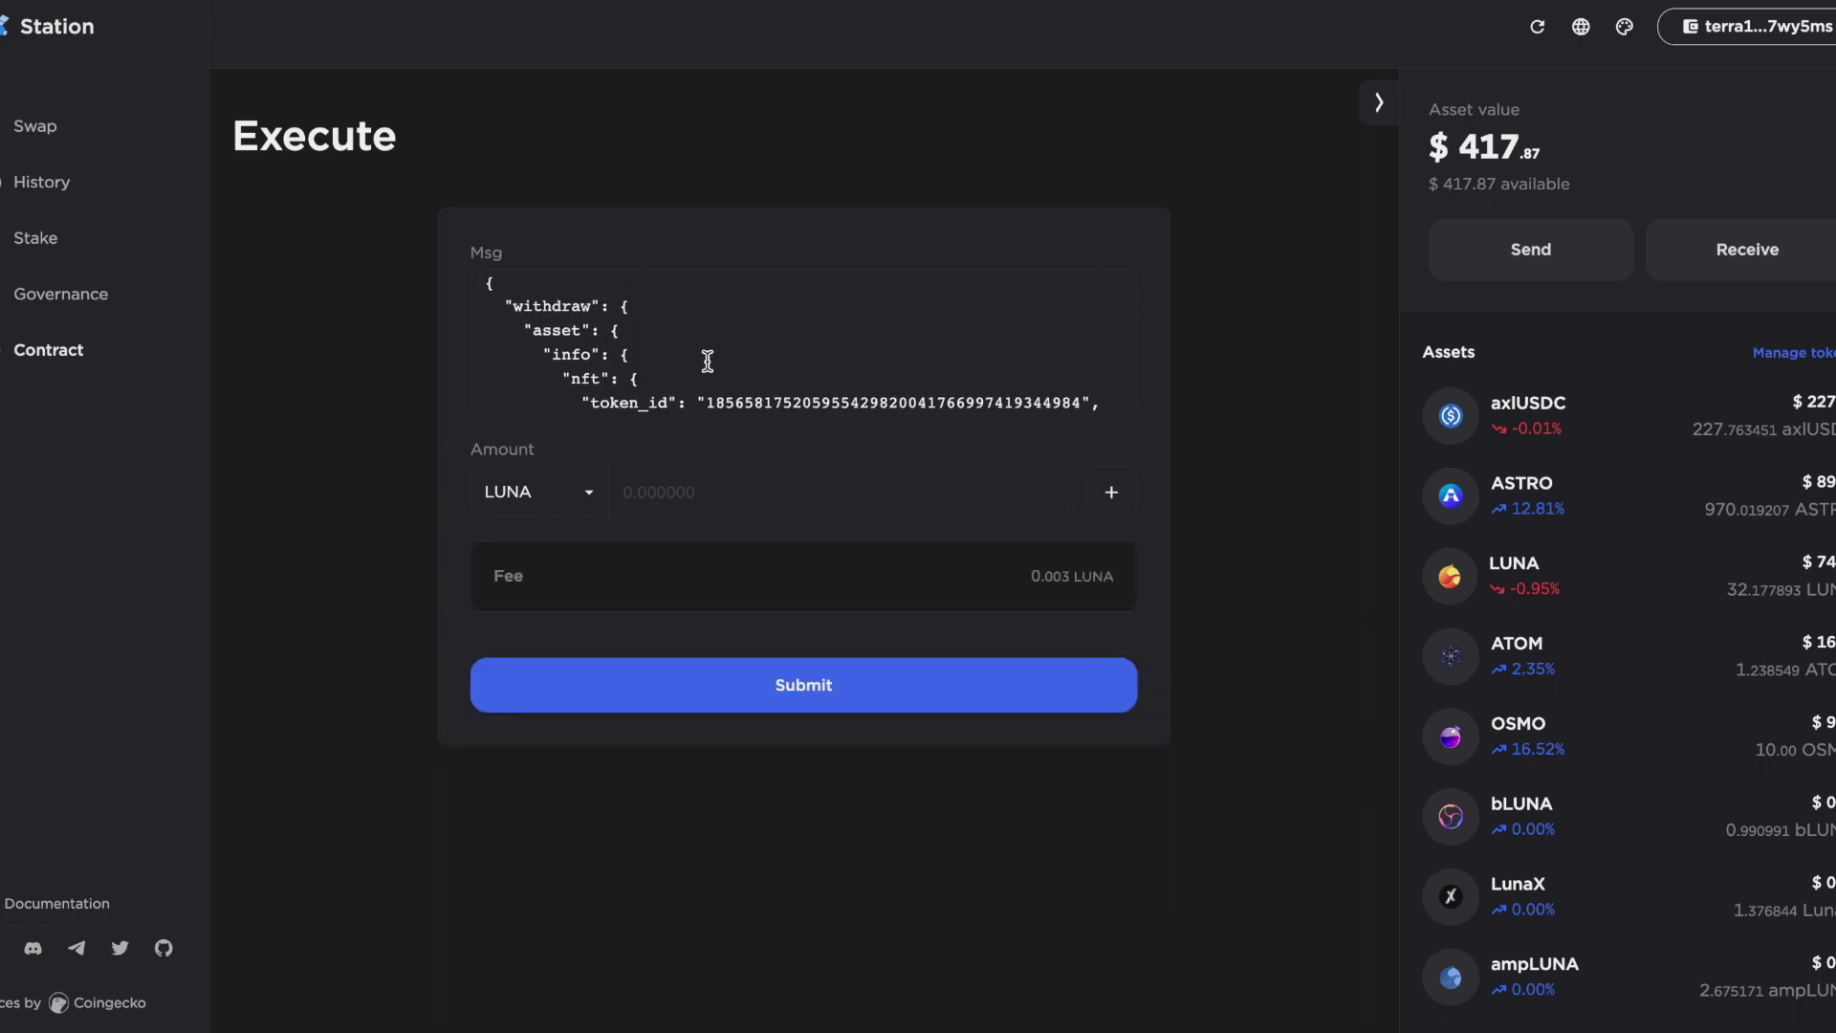
scroll(708, 362, "down", 3)
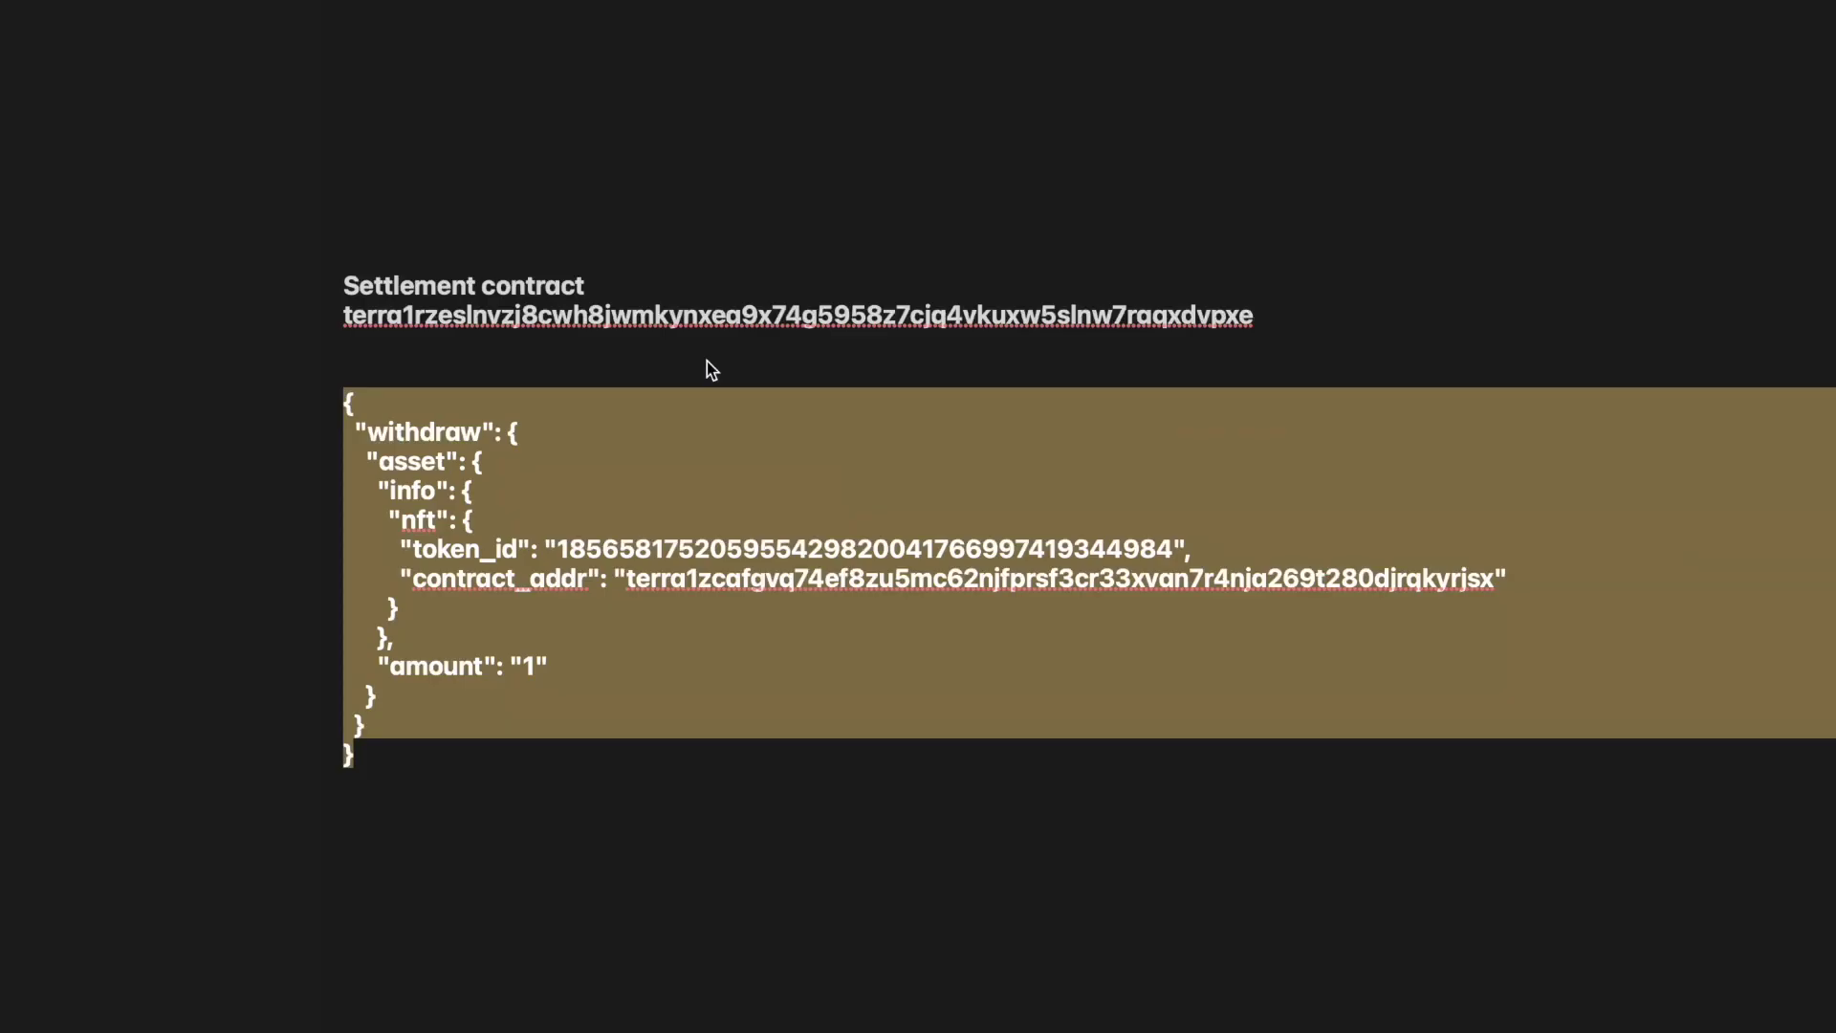
left_click(792, 451)
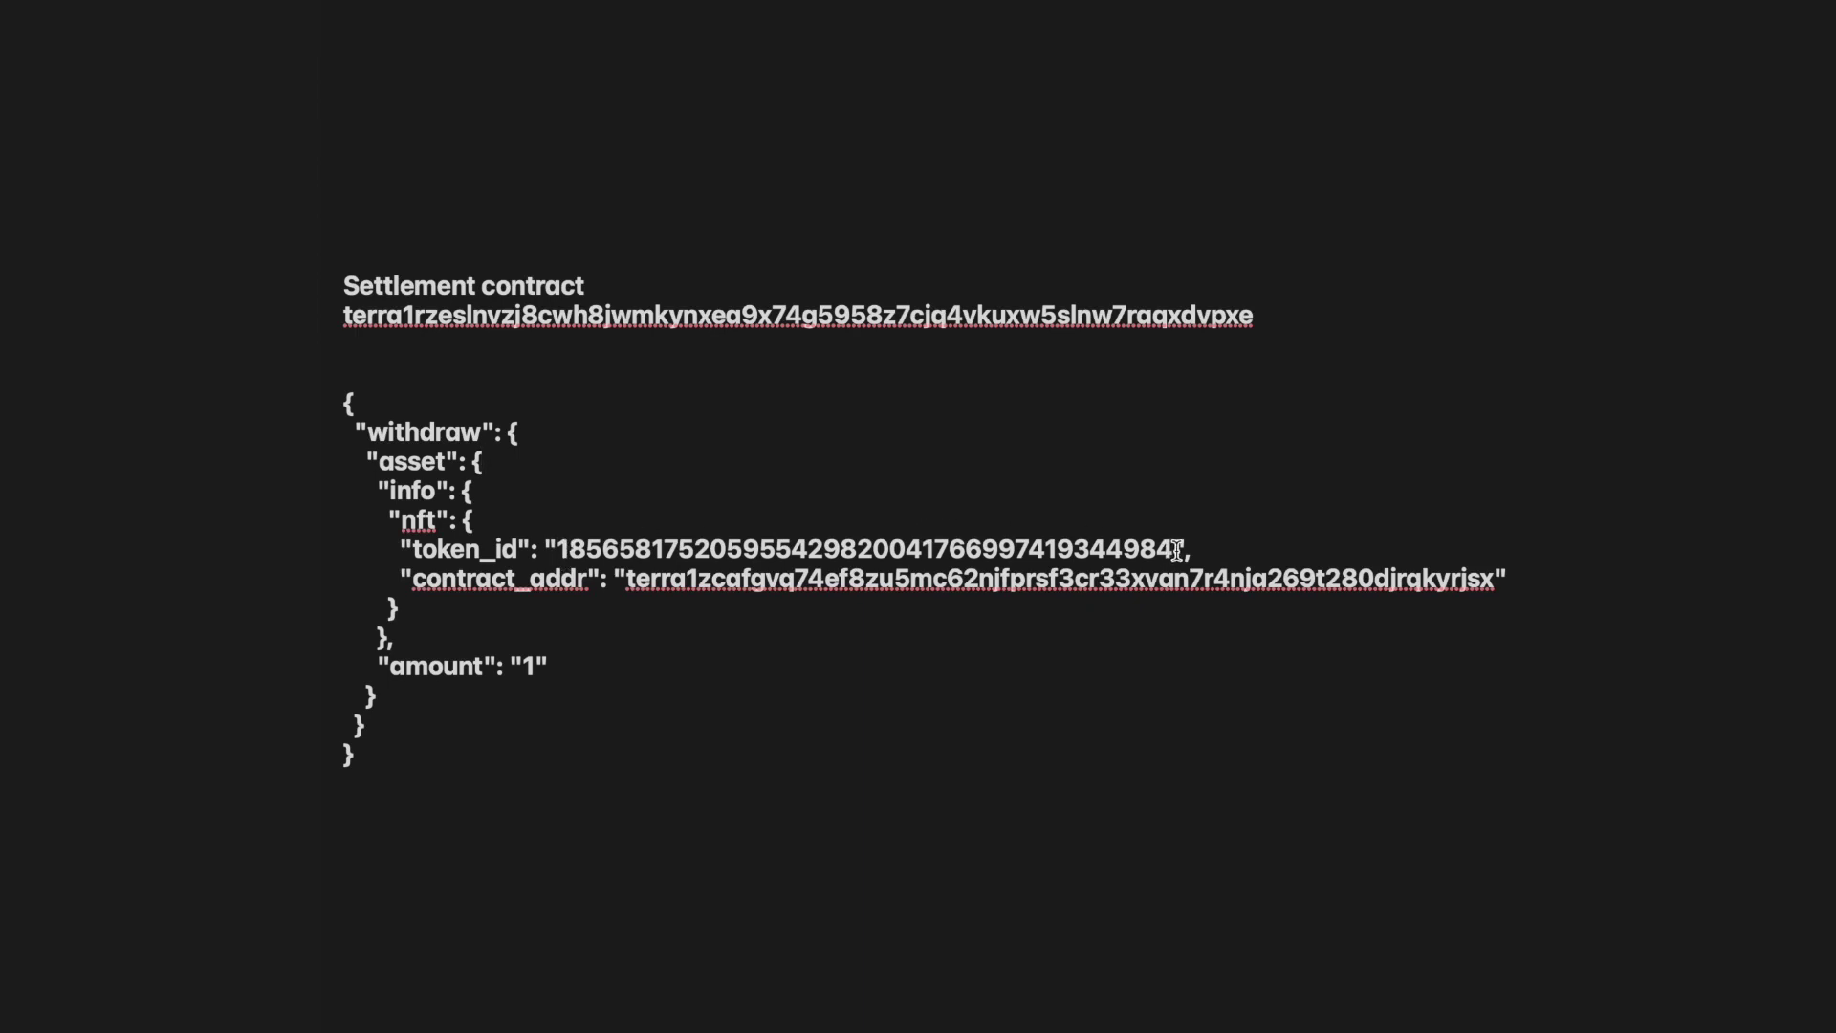
Replace the old token_id in the notes with the purchased TerraBot's token_id from the purchase transaction
key("super+Tab")
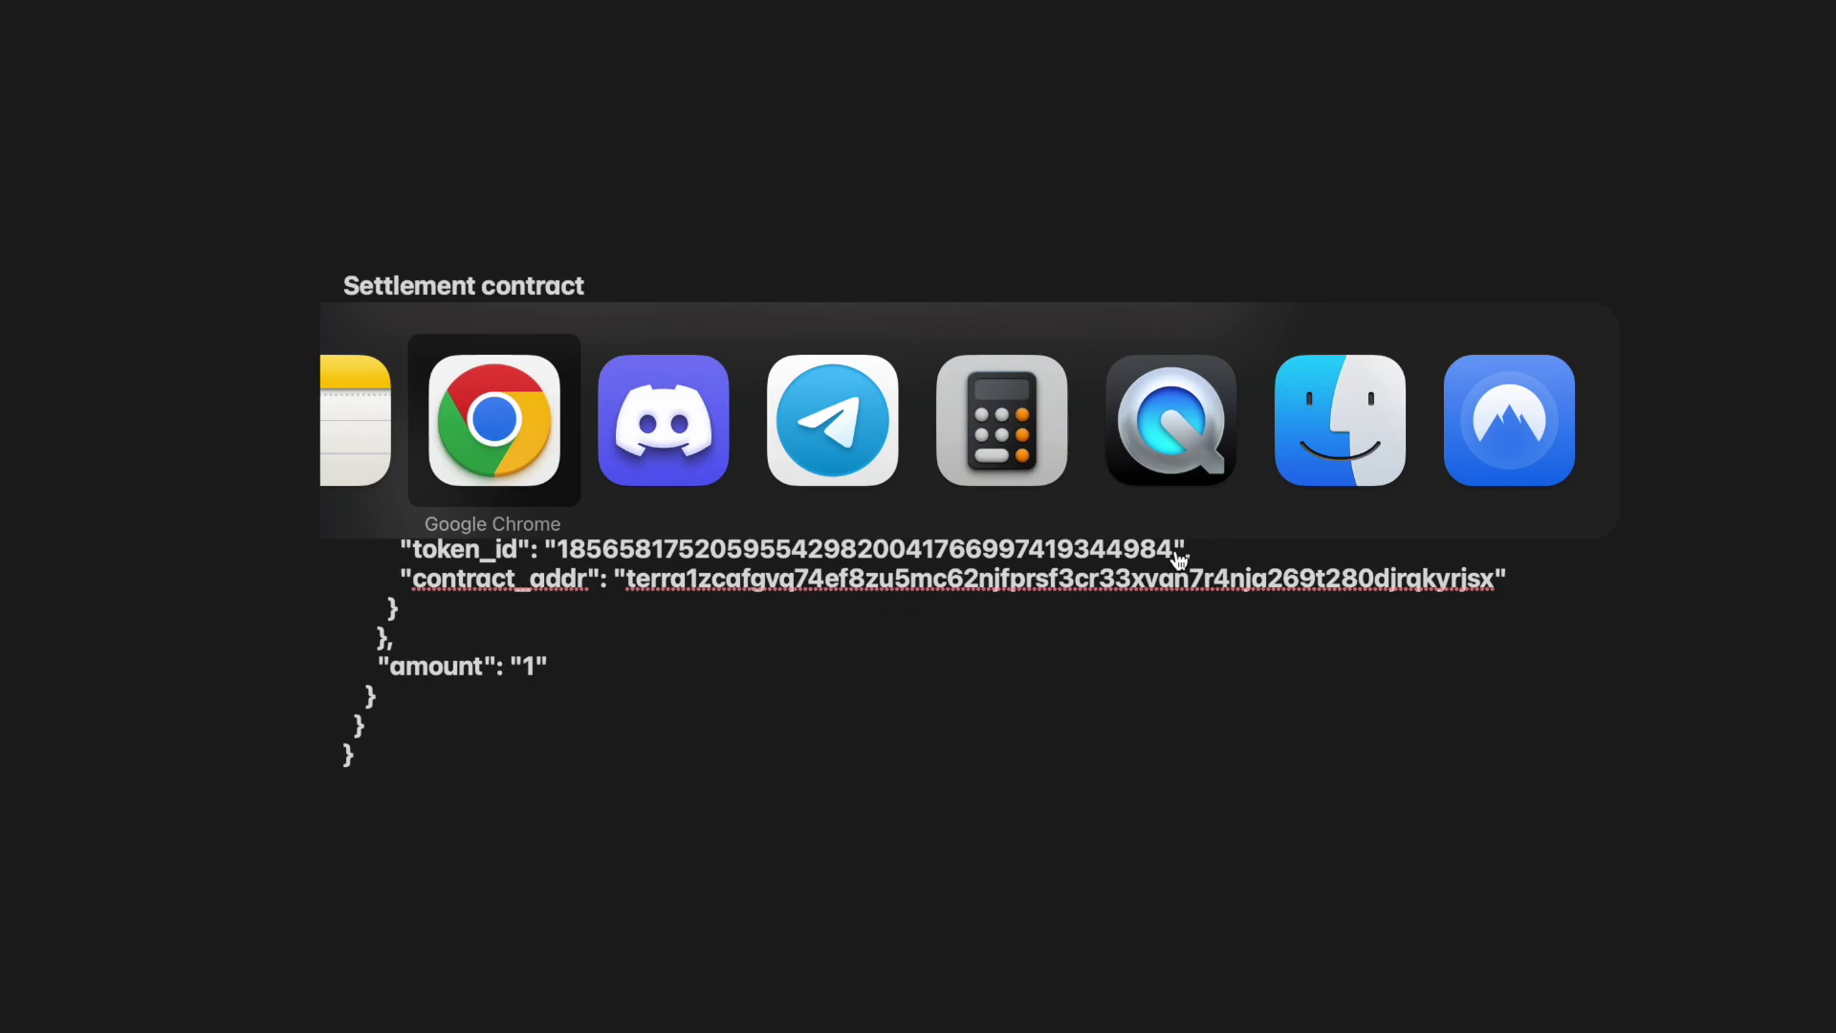
scroll(777, 592, "down", 5)
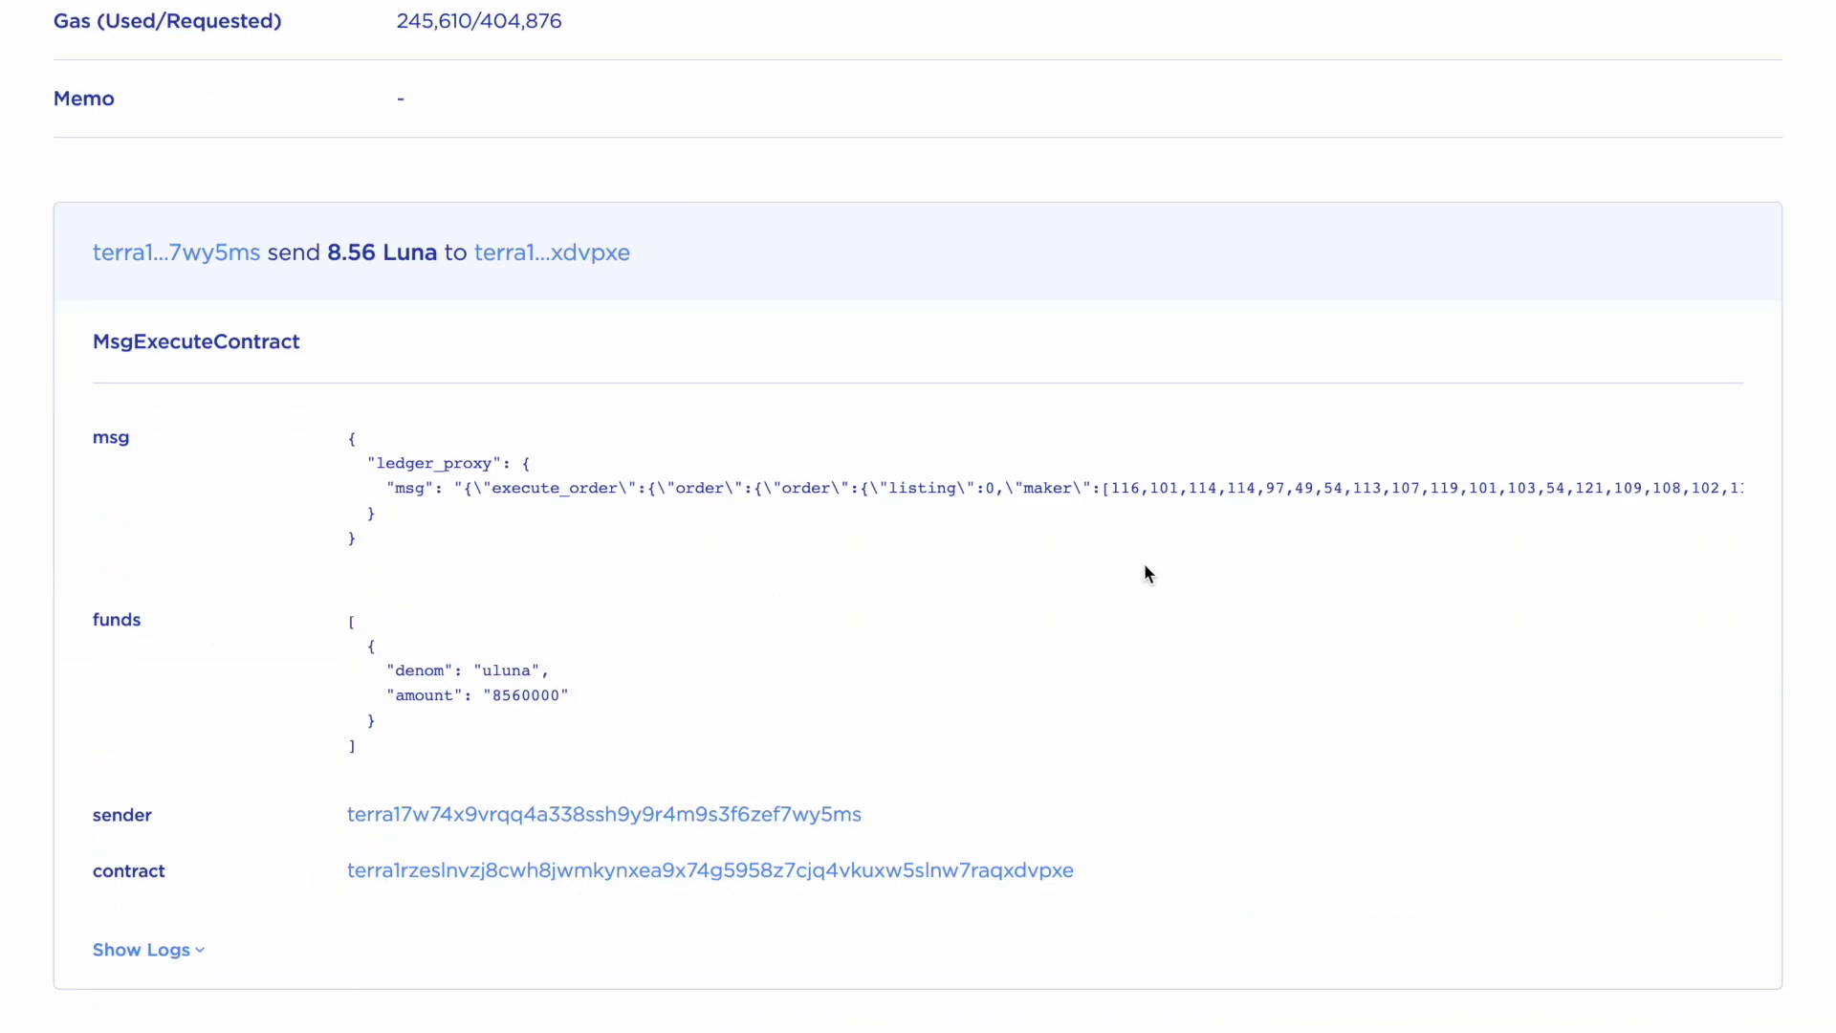
scroll(1147, 483, "right", 15)
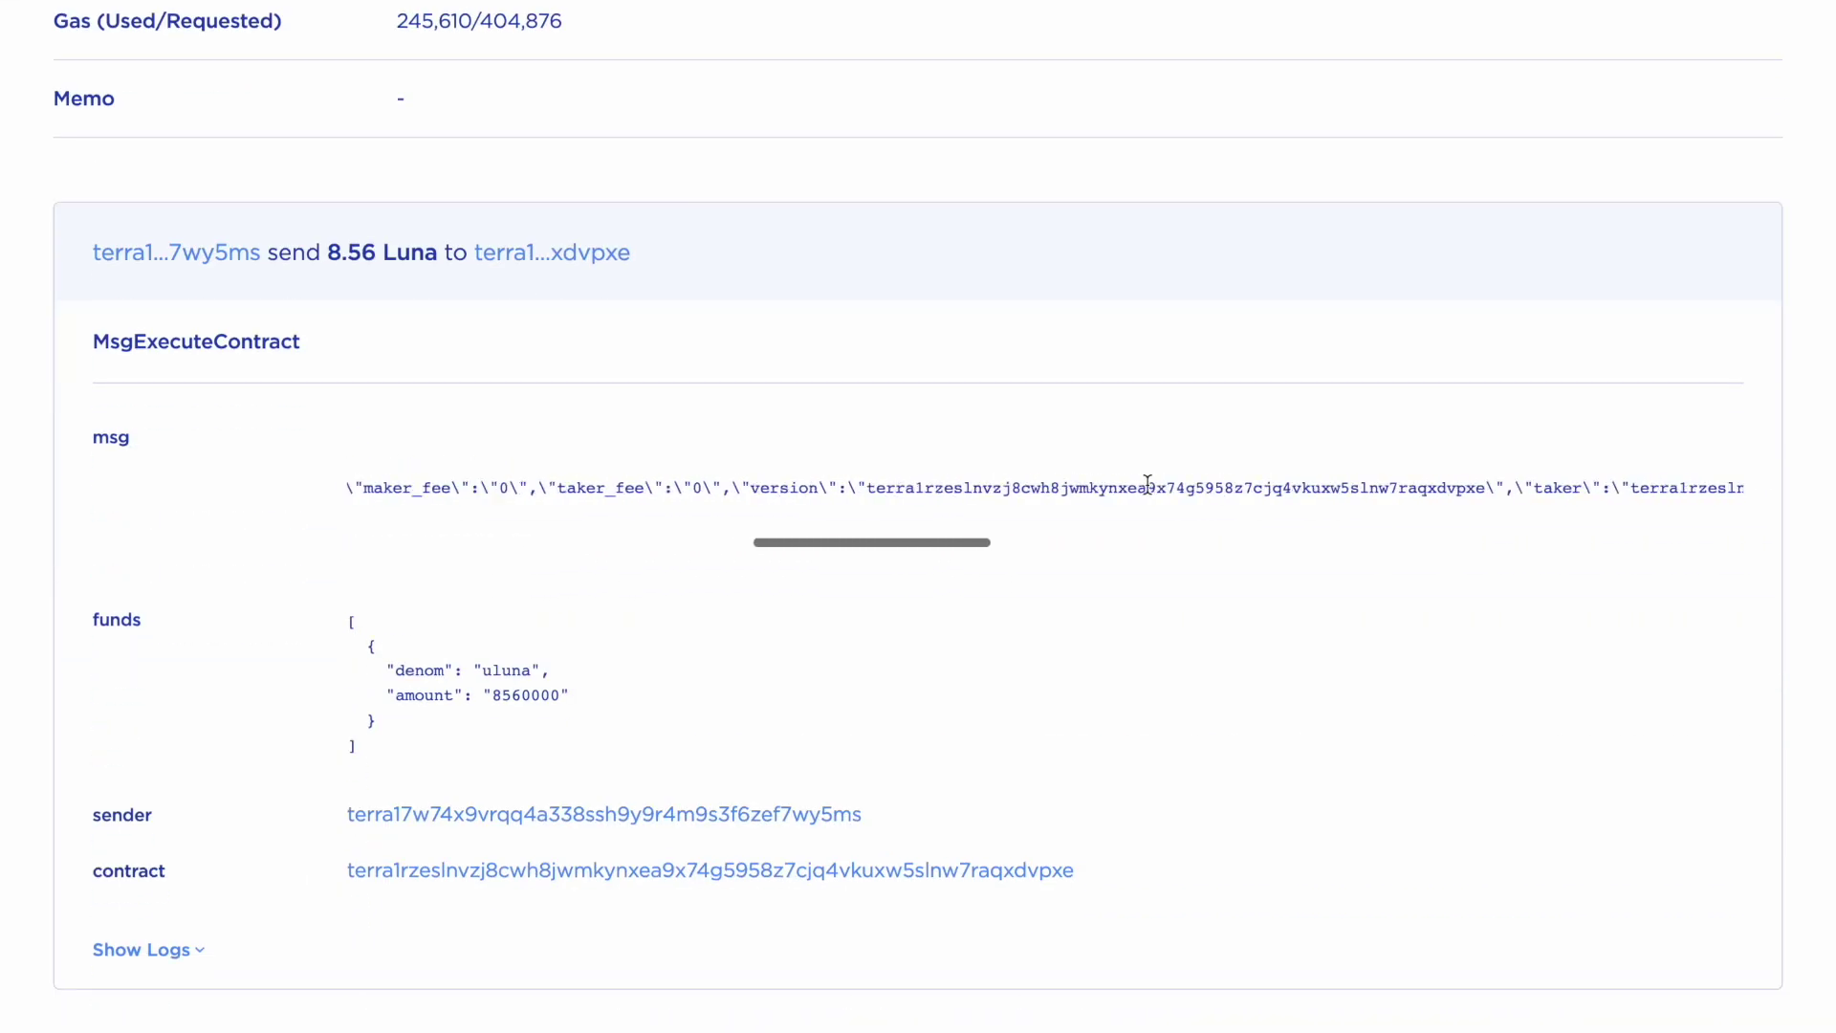
scroll(1148, 483, "right", 15)
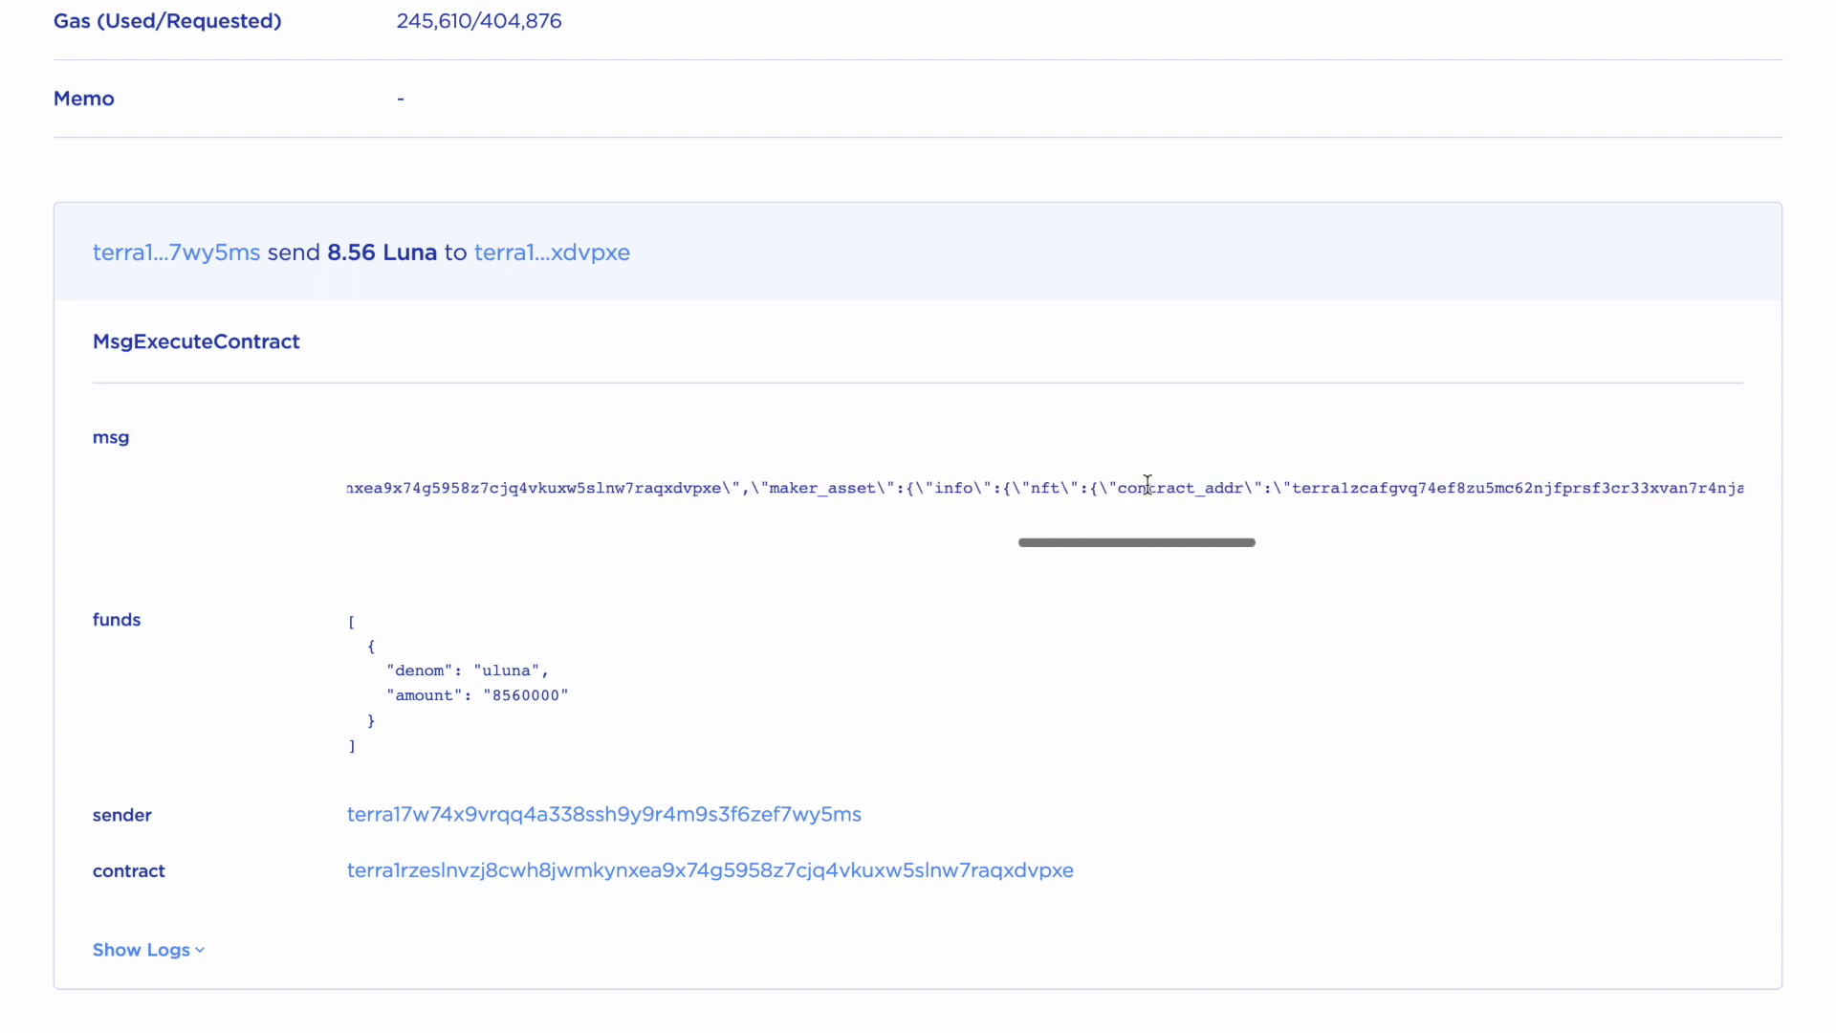
scroll(1148, 483, "right", 5)
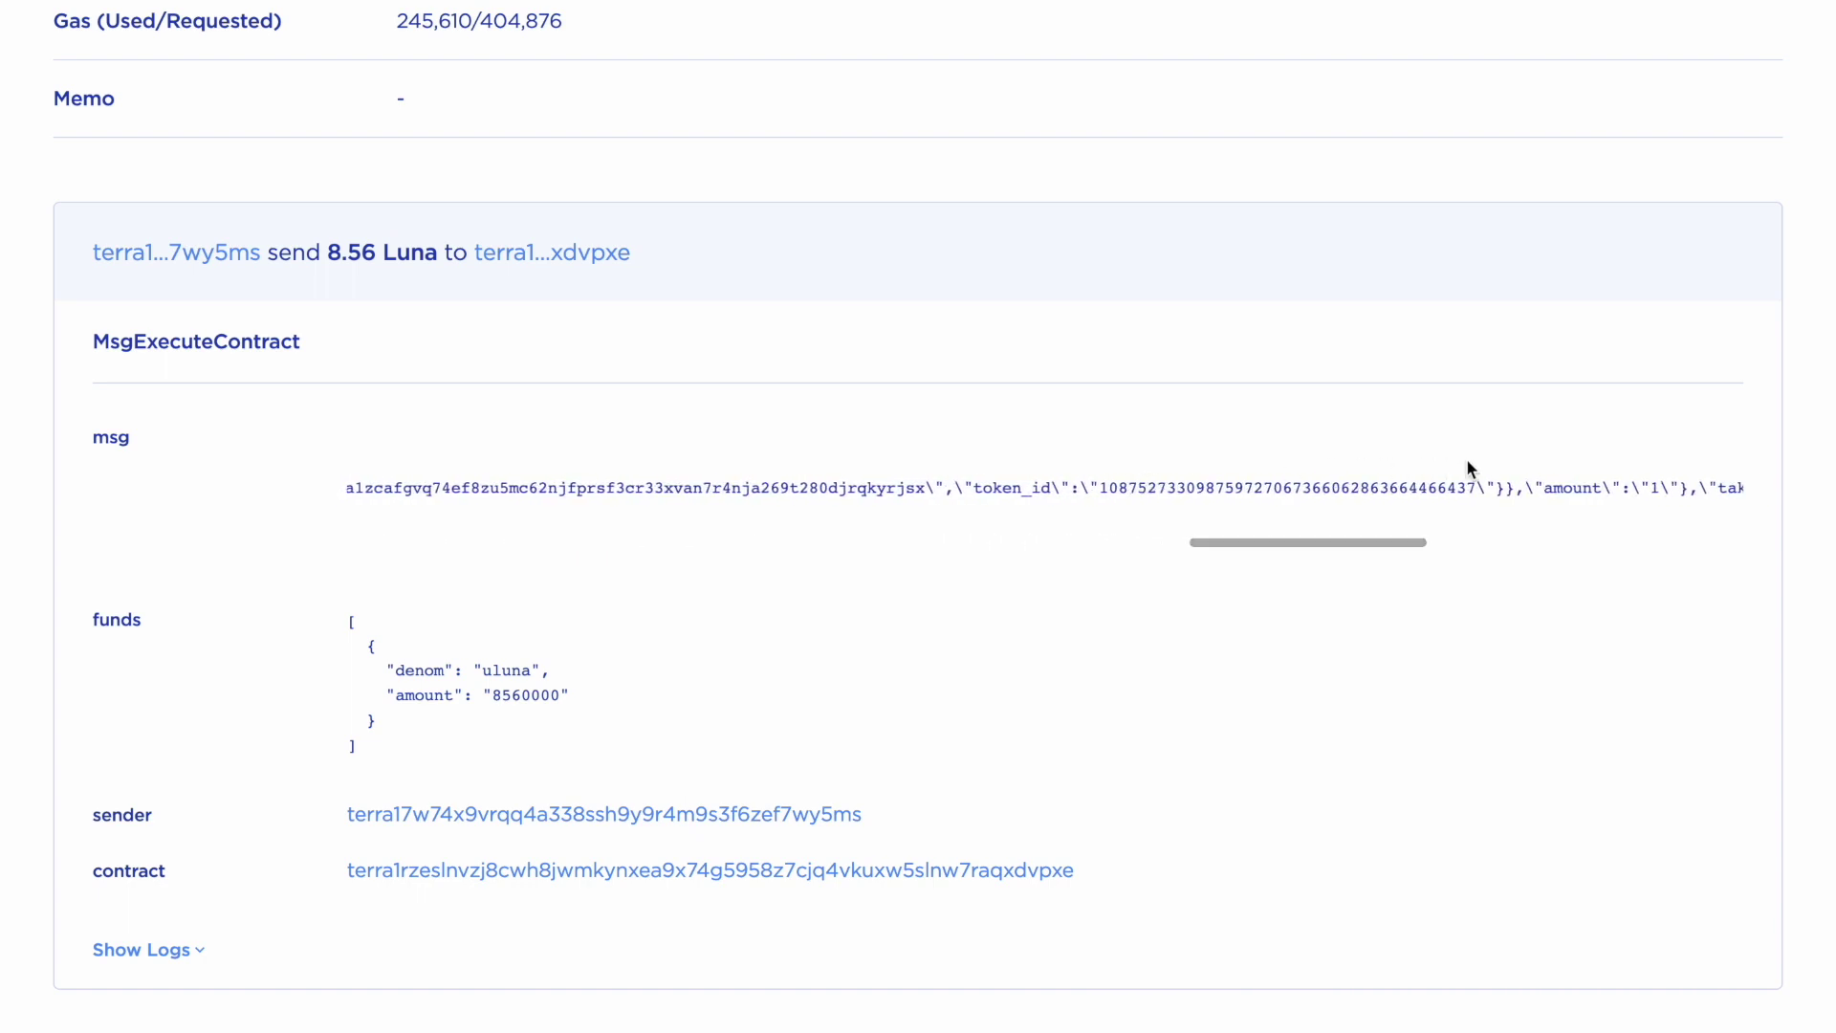
left_click_drag(1478, 488, 1102, 505)
key("super+c")
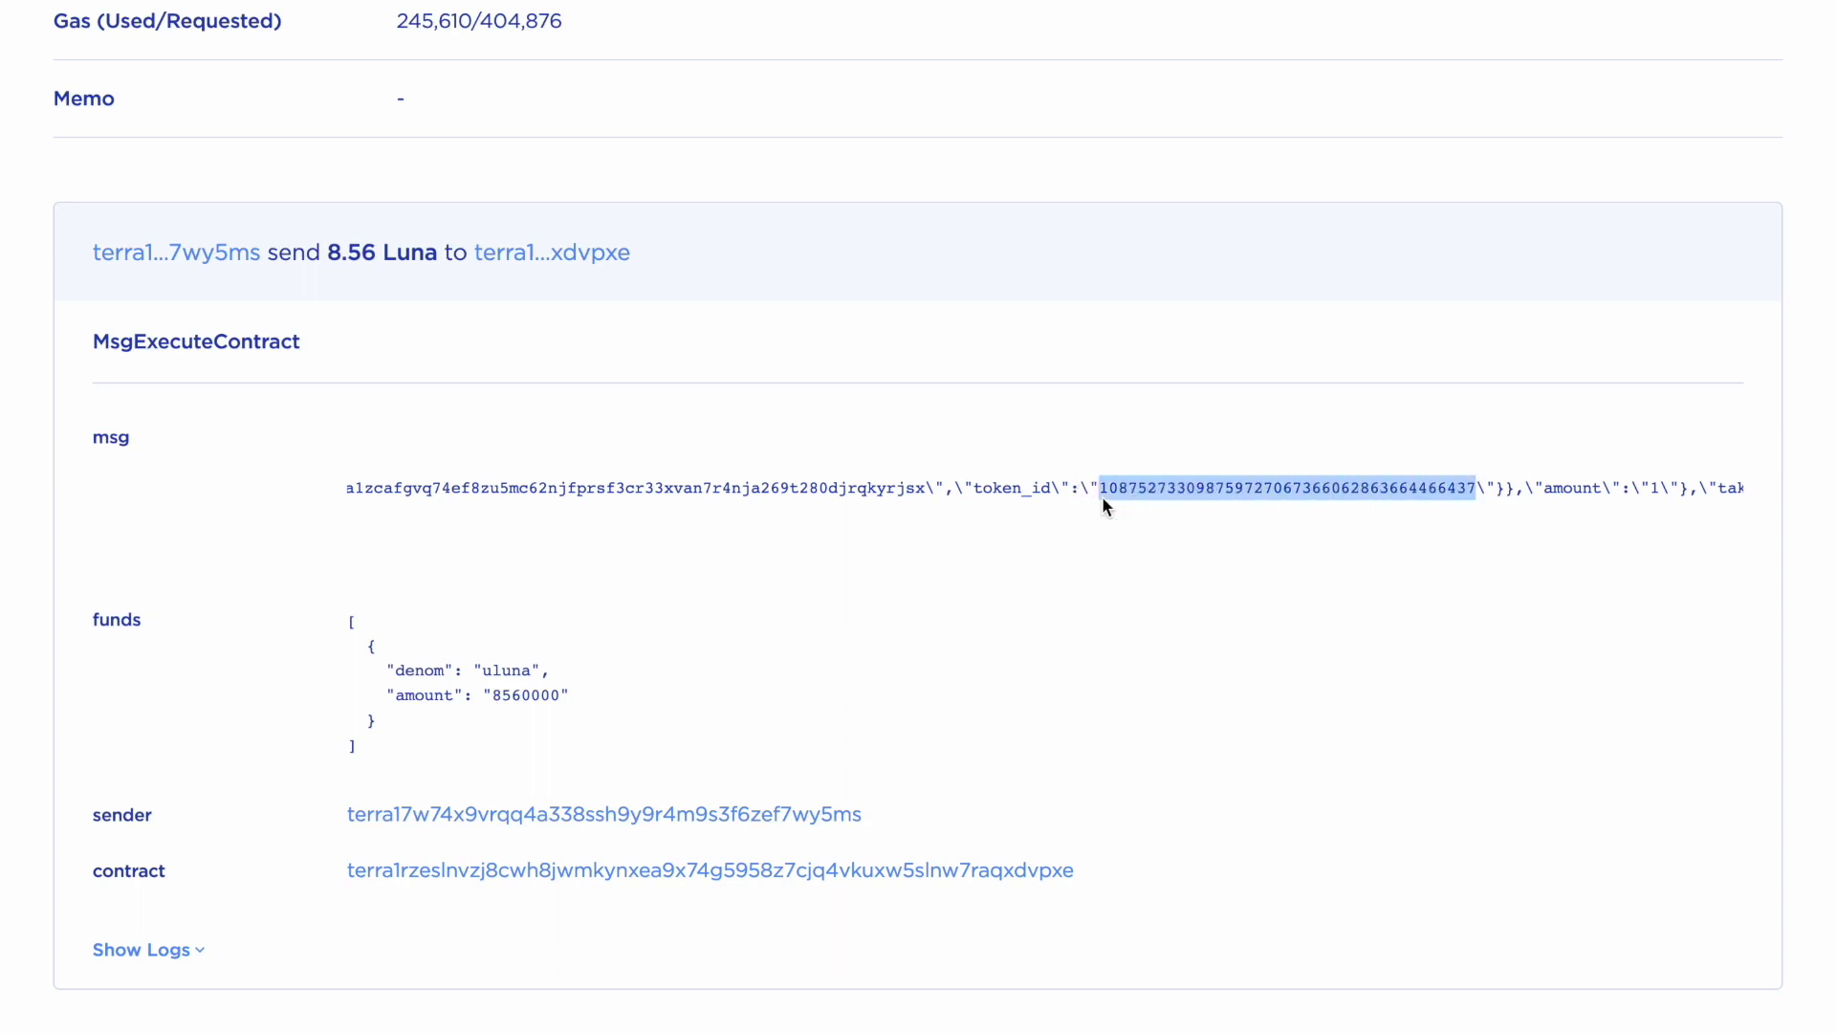
key("super+Tab")
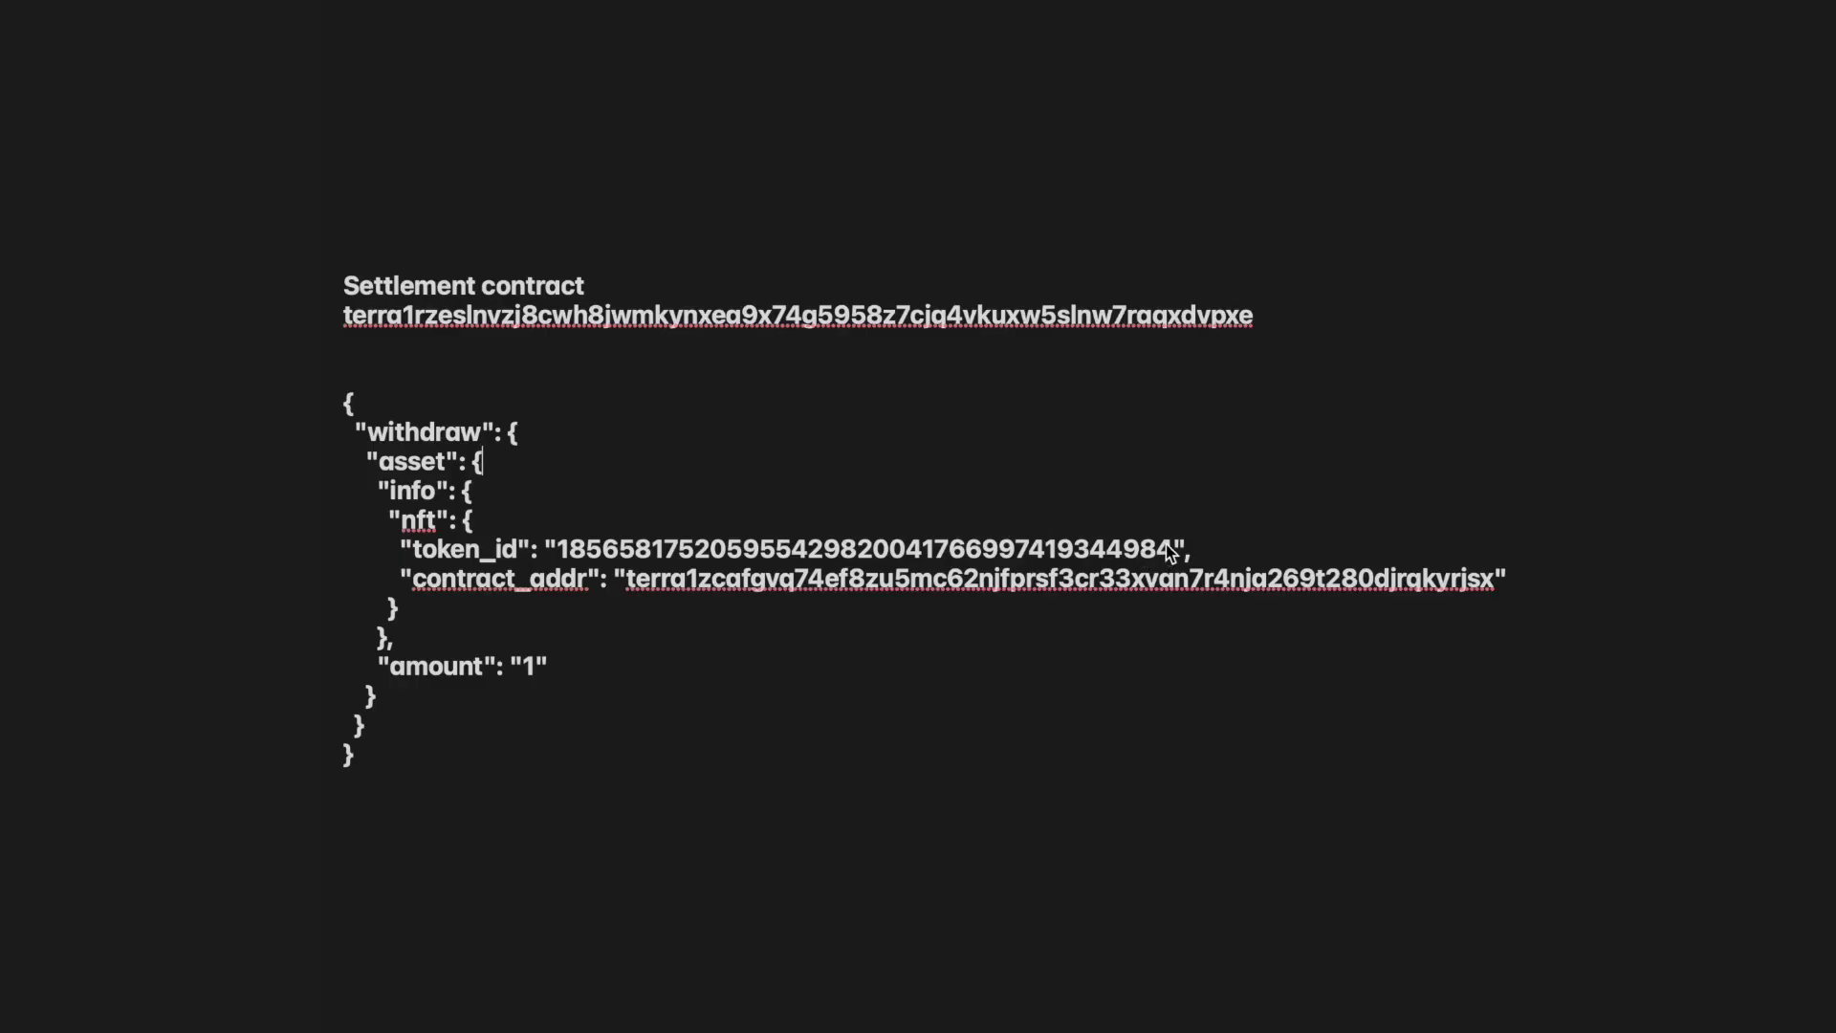
left_click_drag(1172, 553, 562, 560)
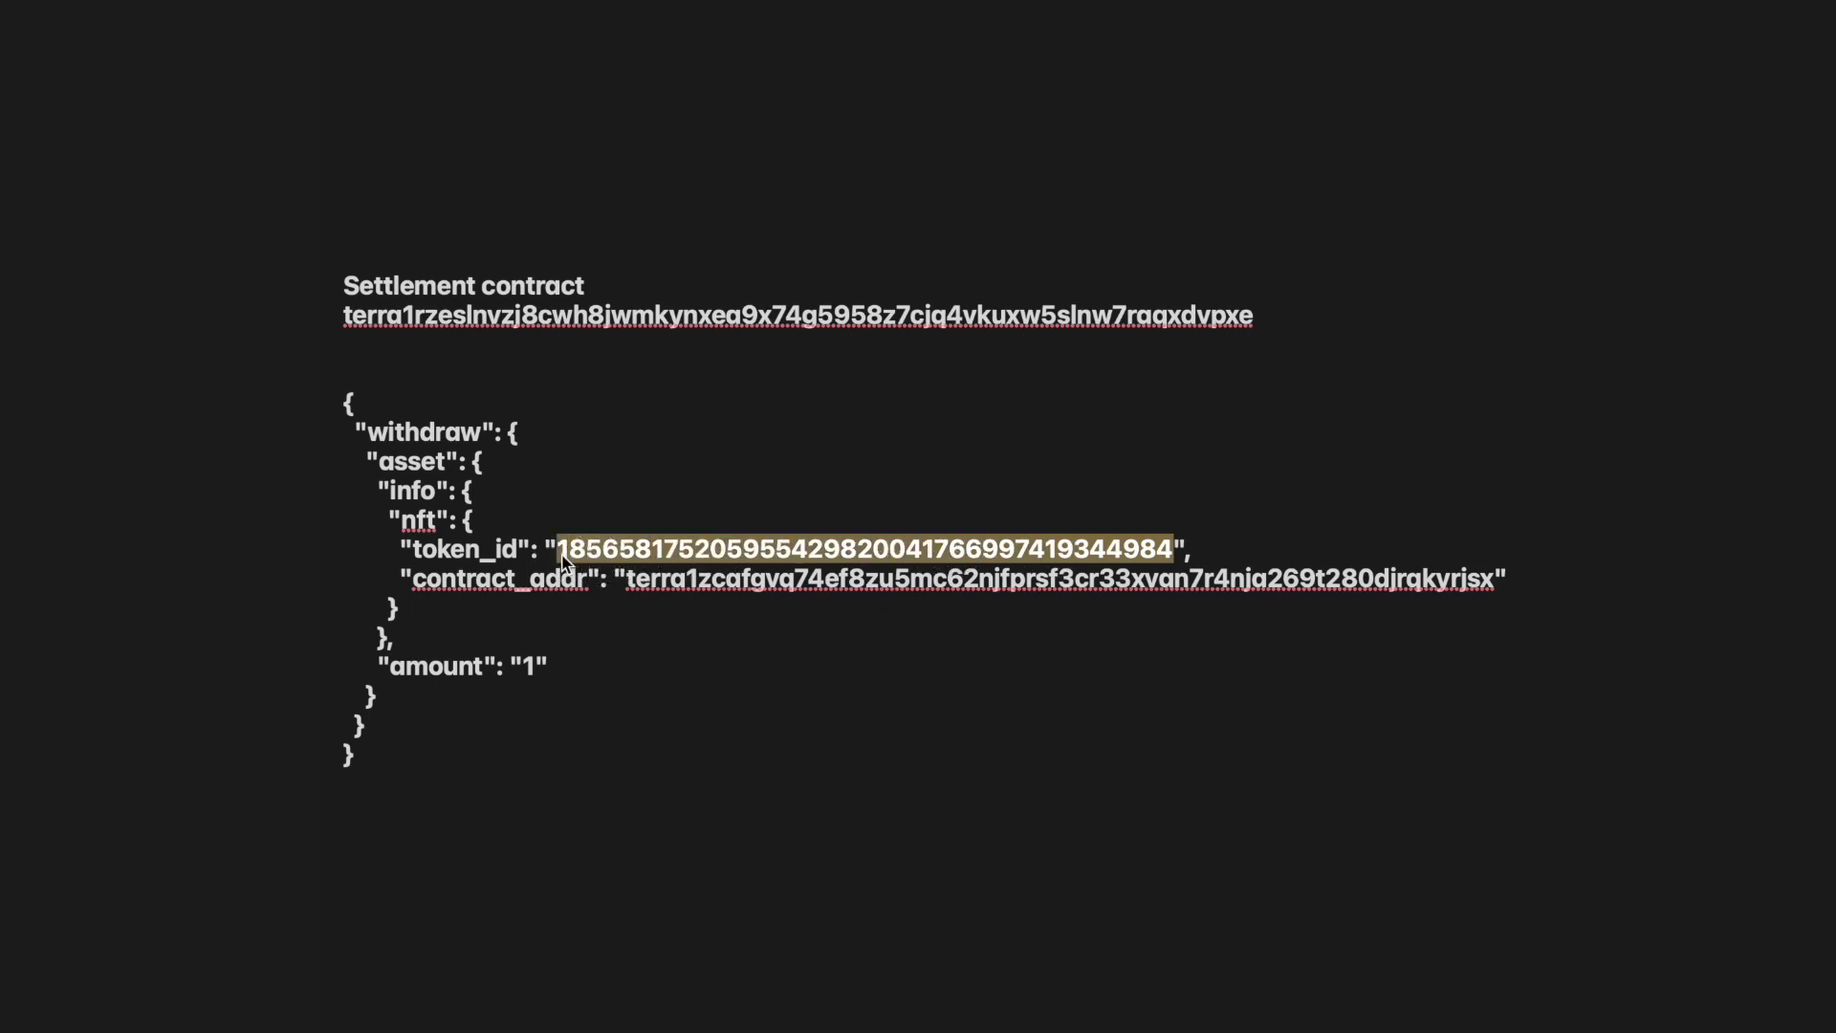
key("super+v")
key("BackSpace")
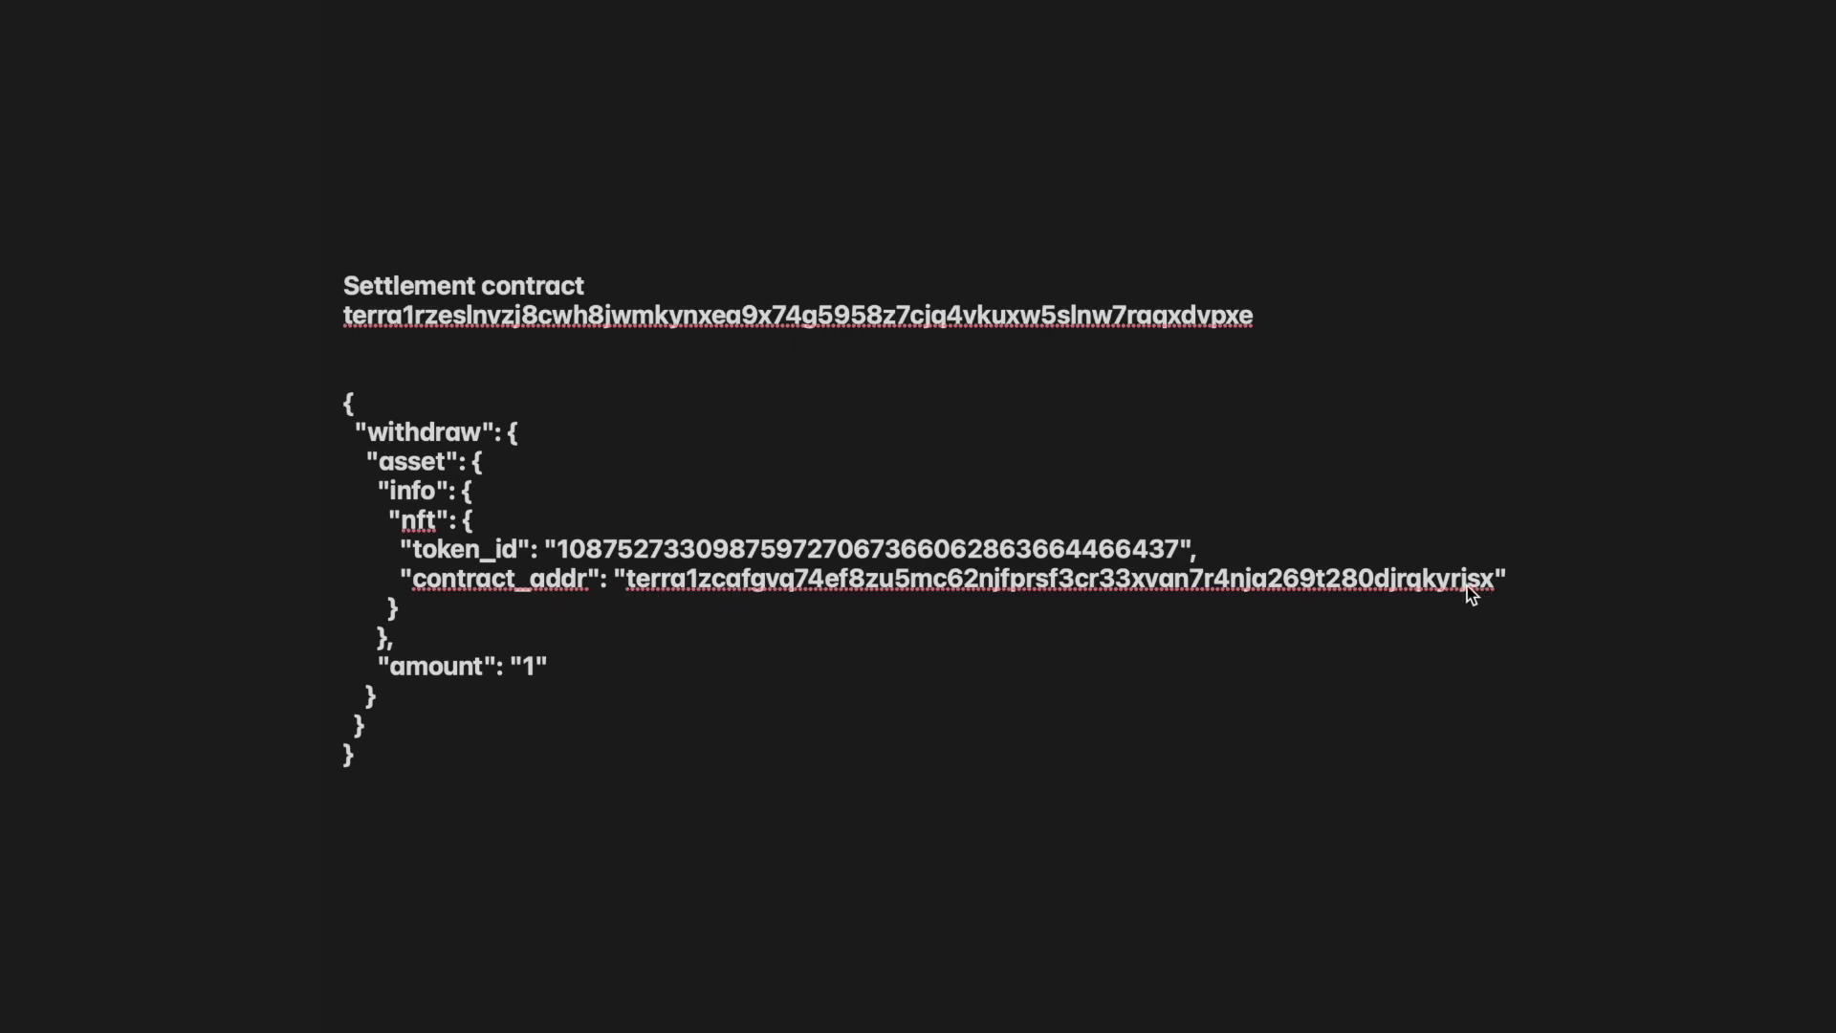
Set contract_addr to the TerraBots contract address and copy the completed withdraw JSON
key("super+Tab")
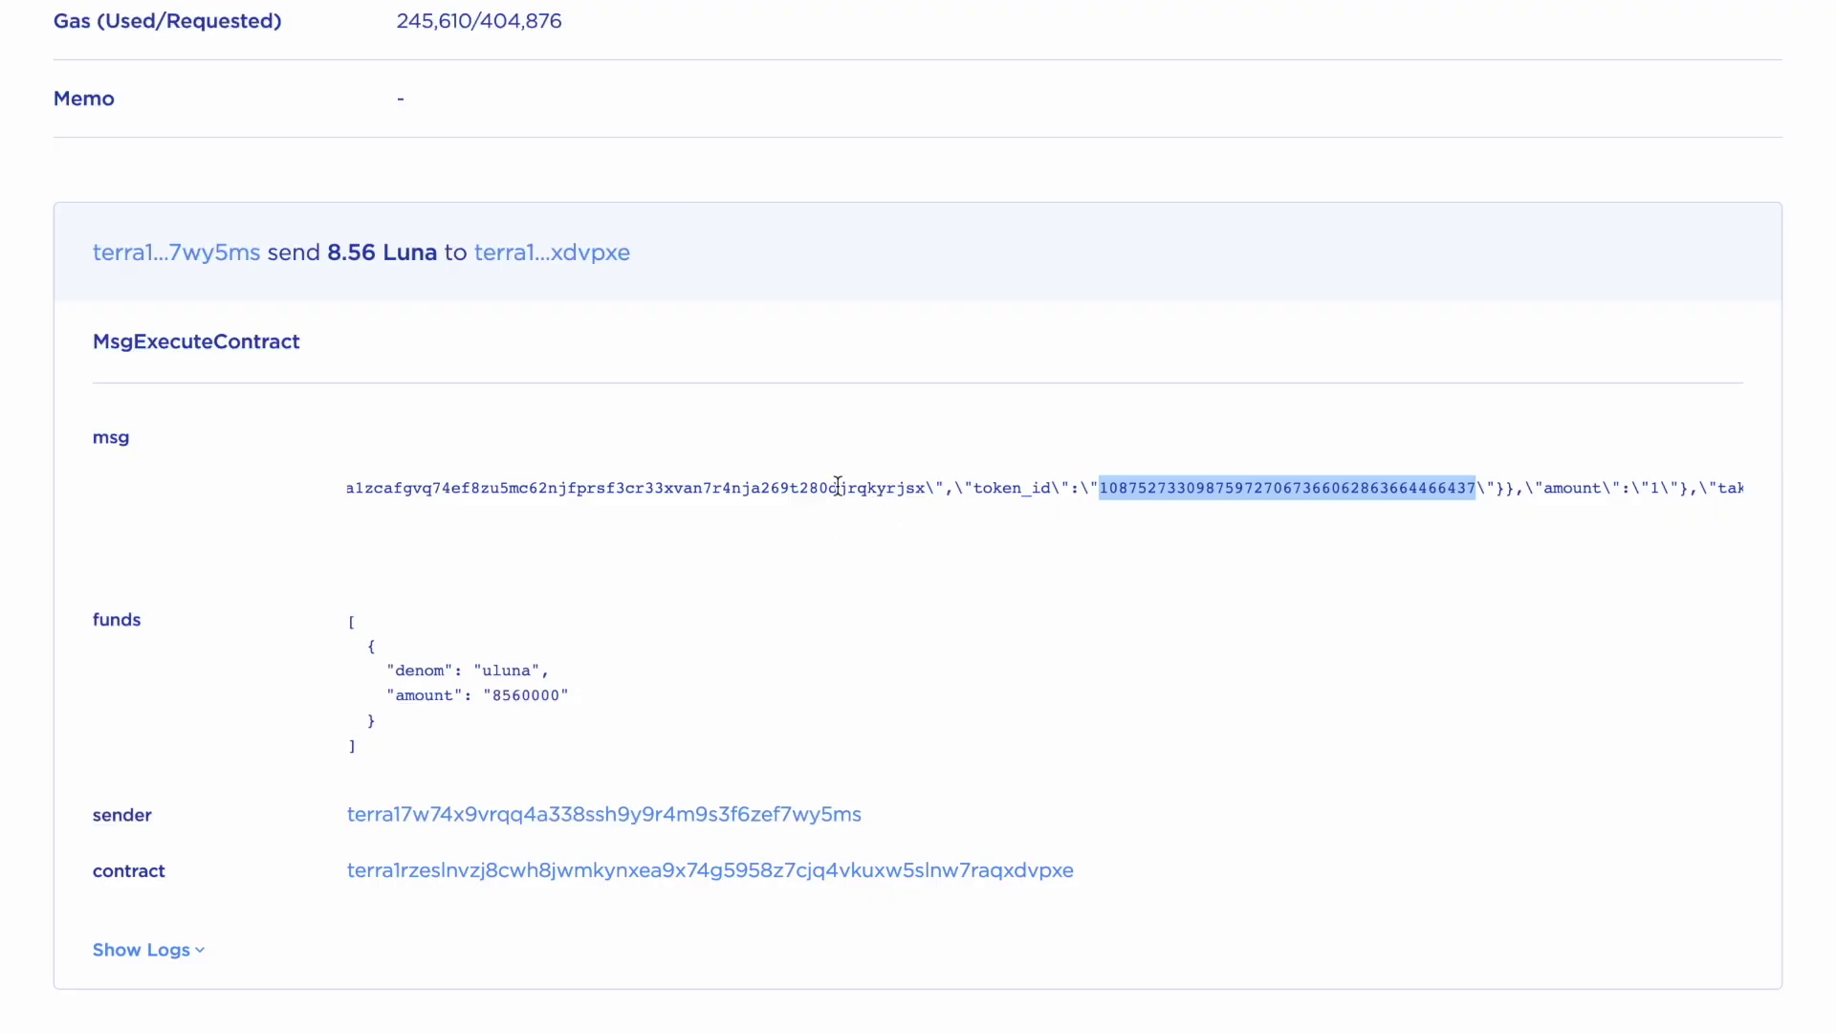
key("ctrl+Tab")
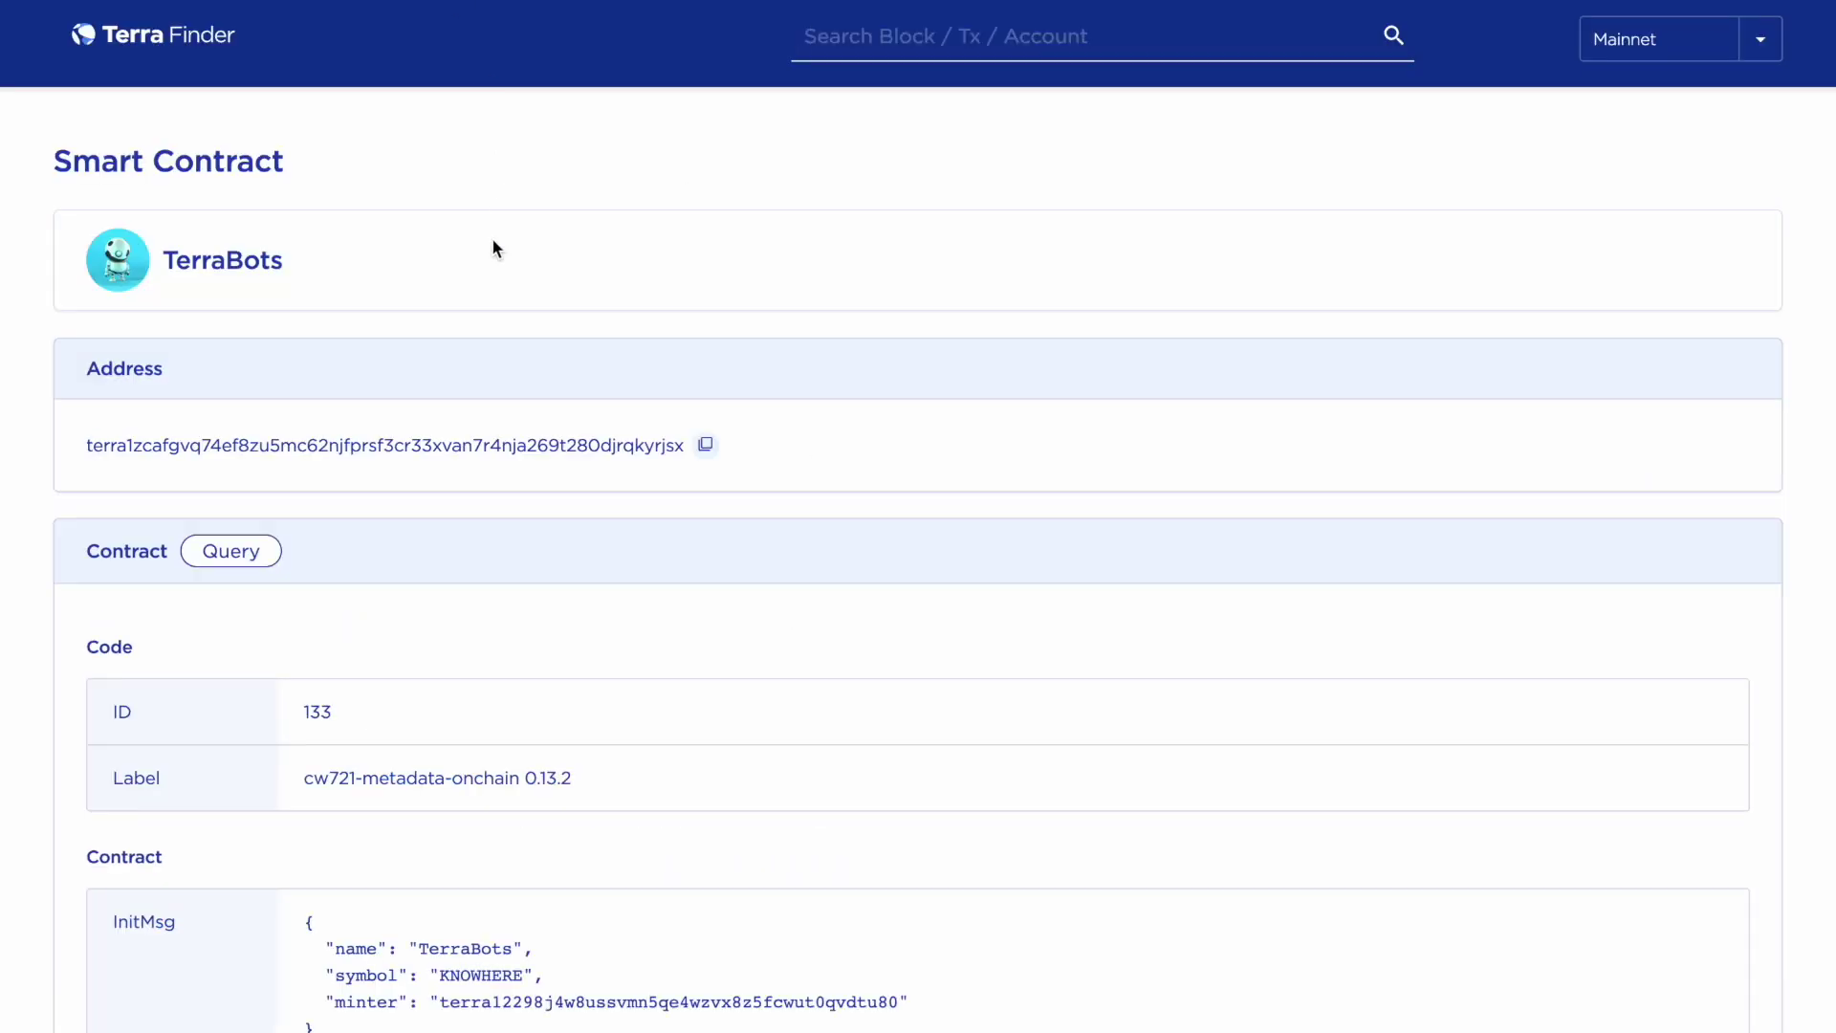
left_click(706, 446)
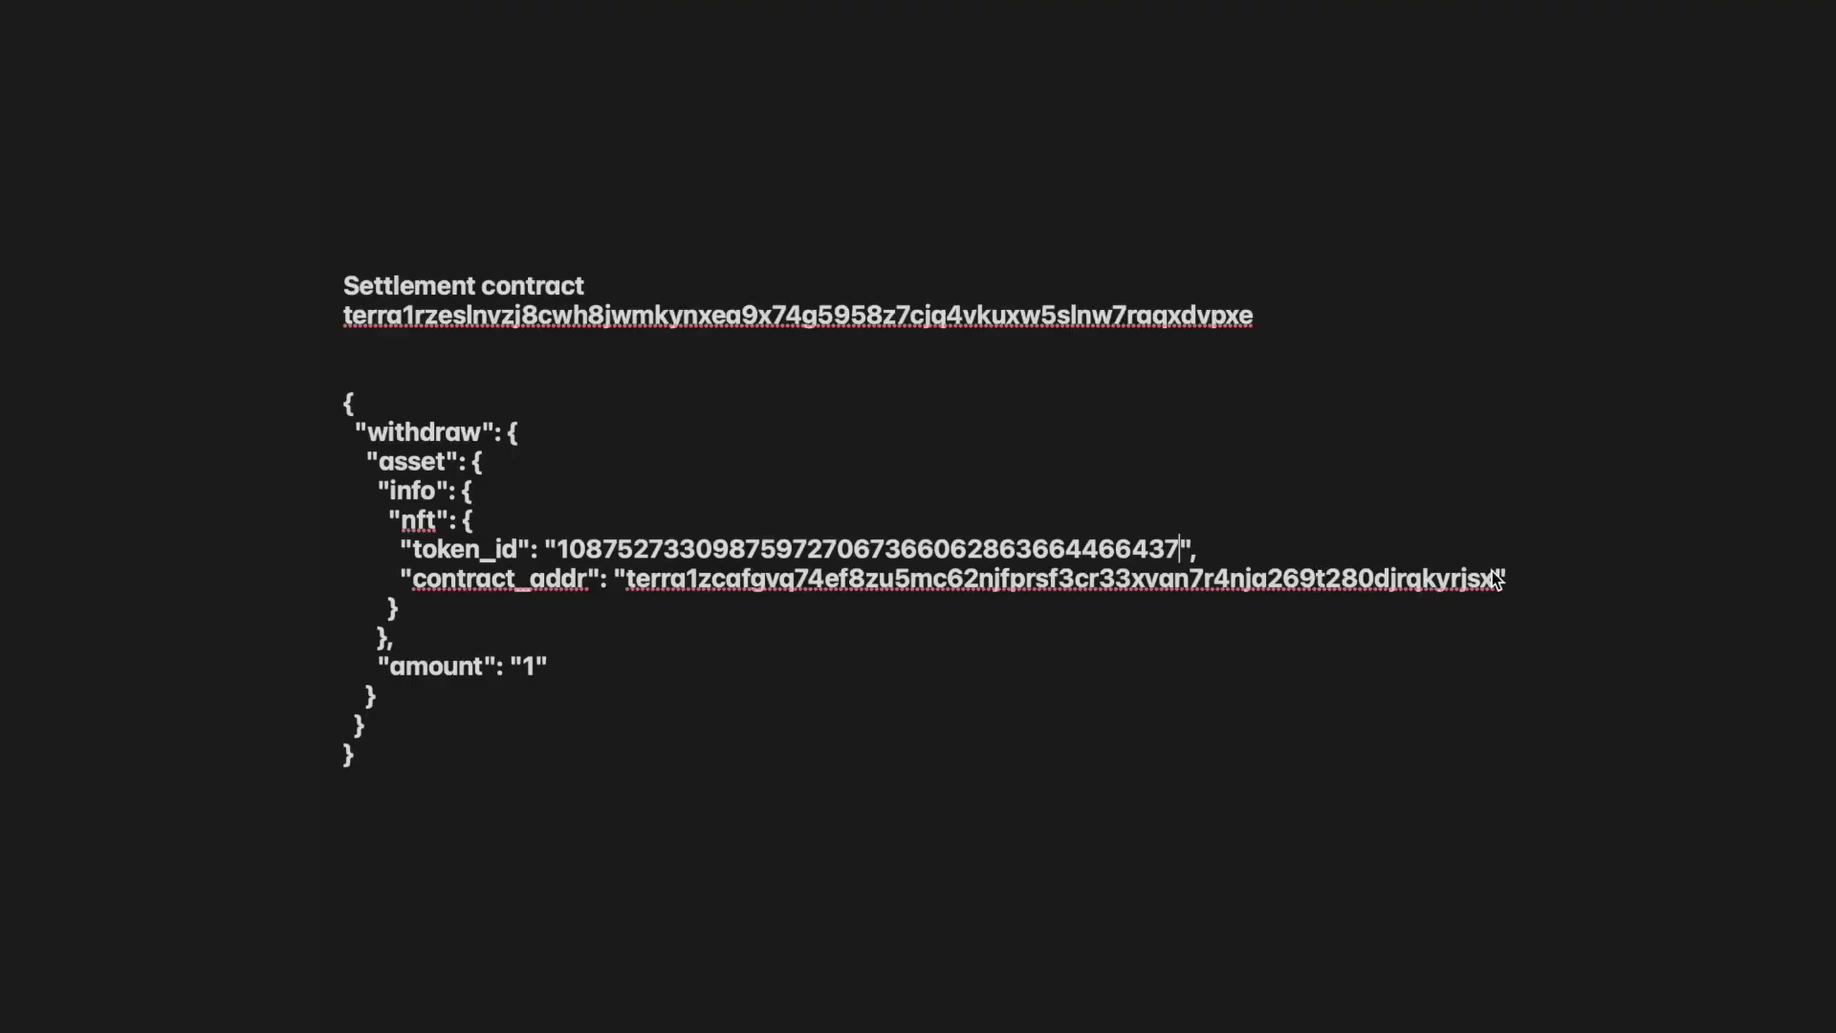
left_click_drag(1495, 585, 638, 590)
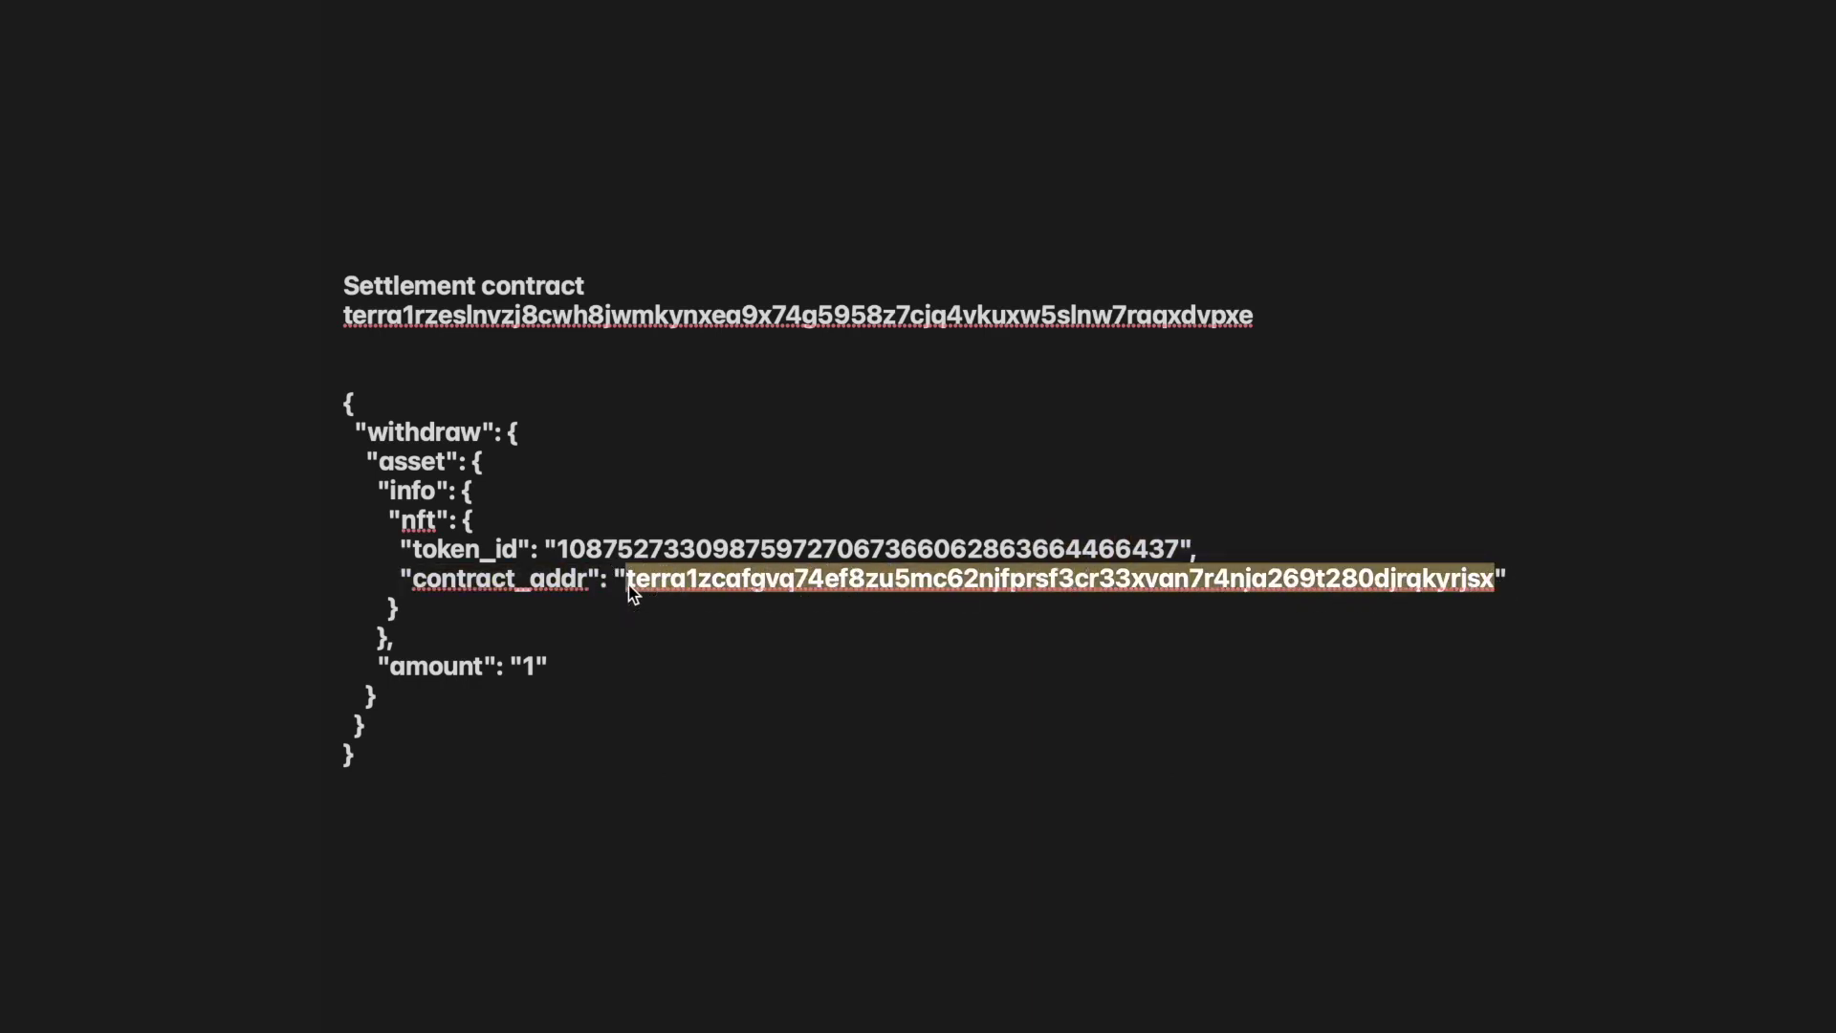
key("Right")
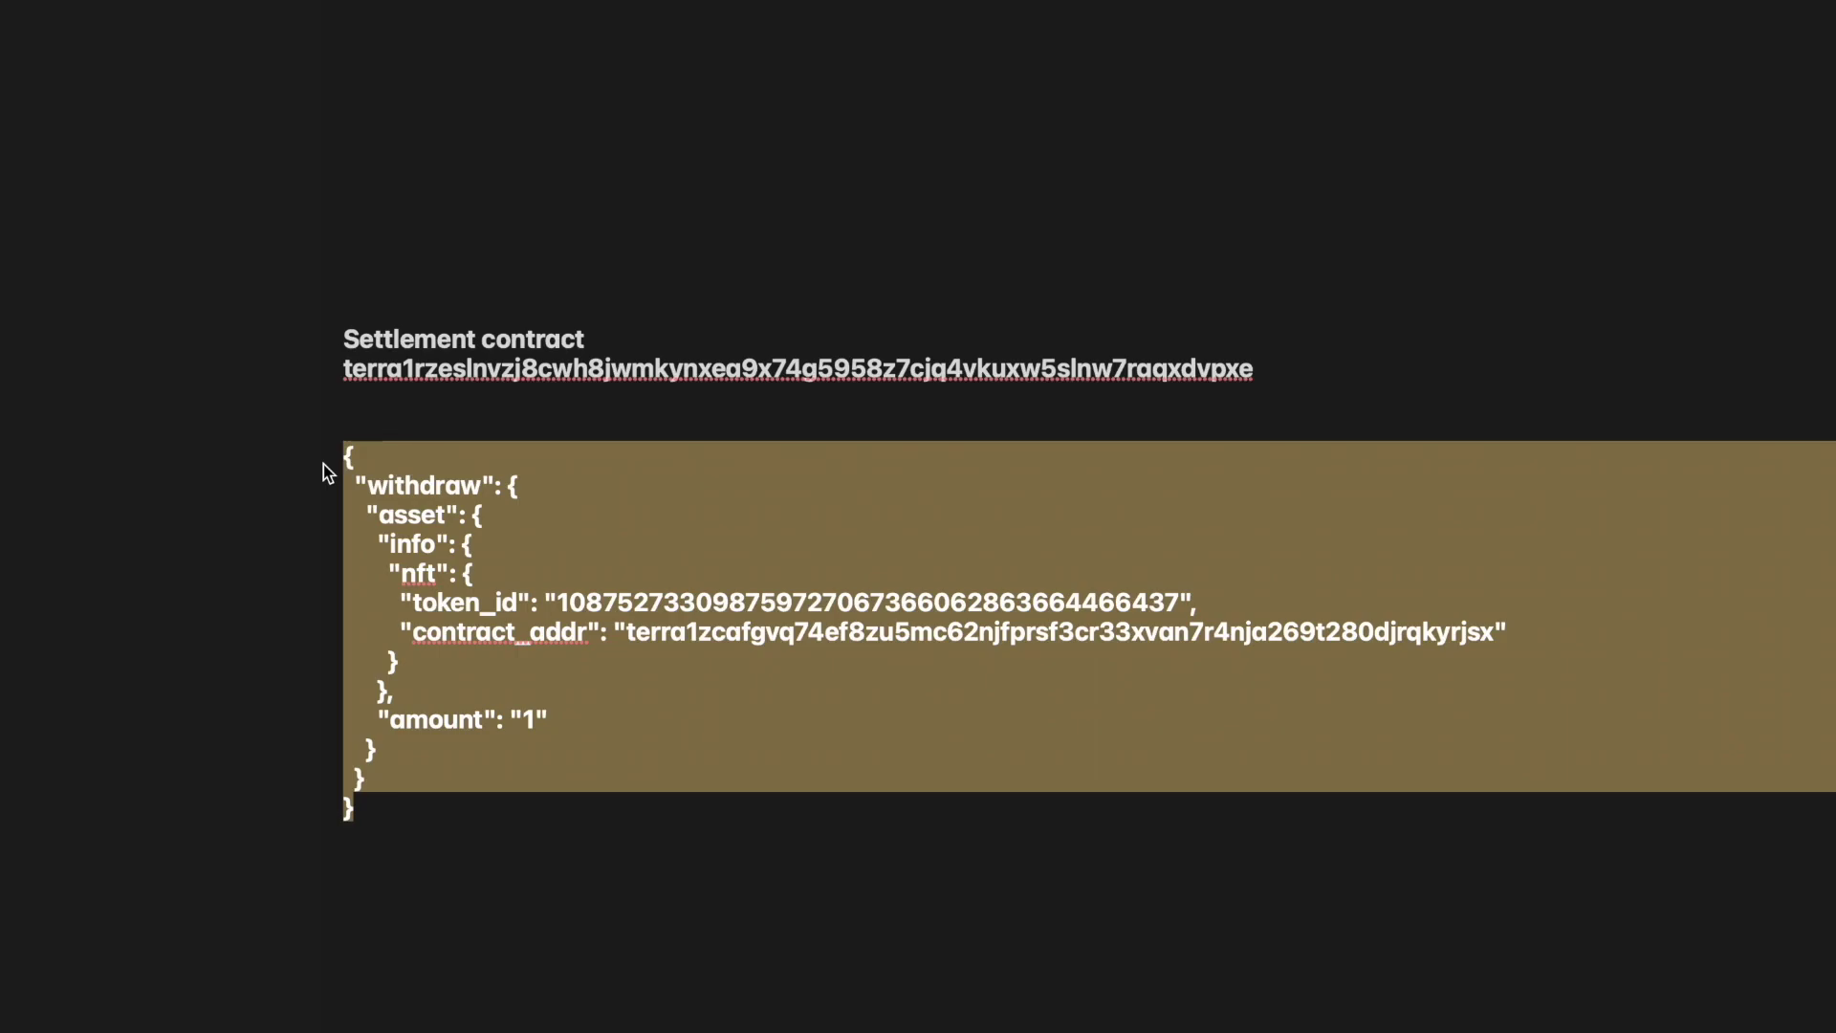
key("super+Tab")
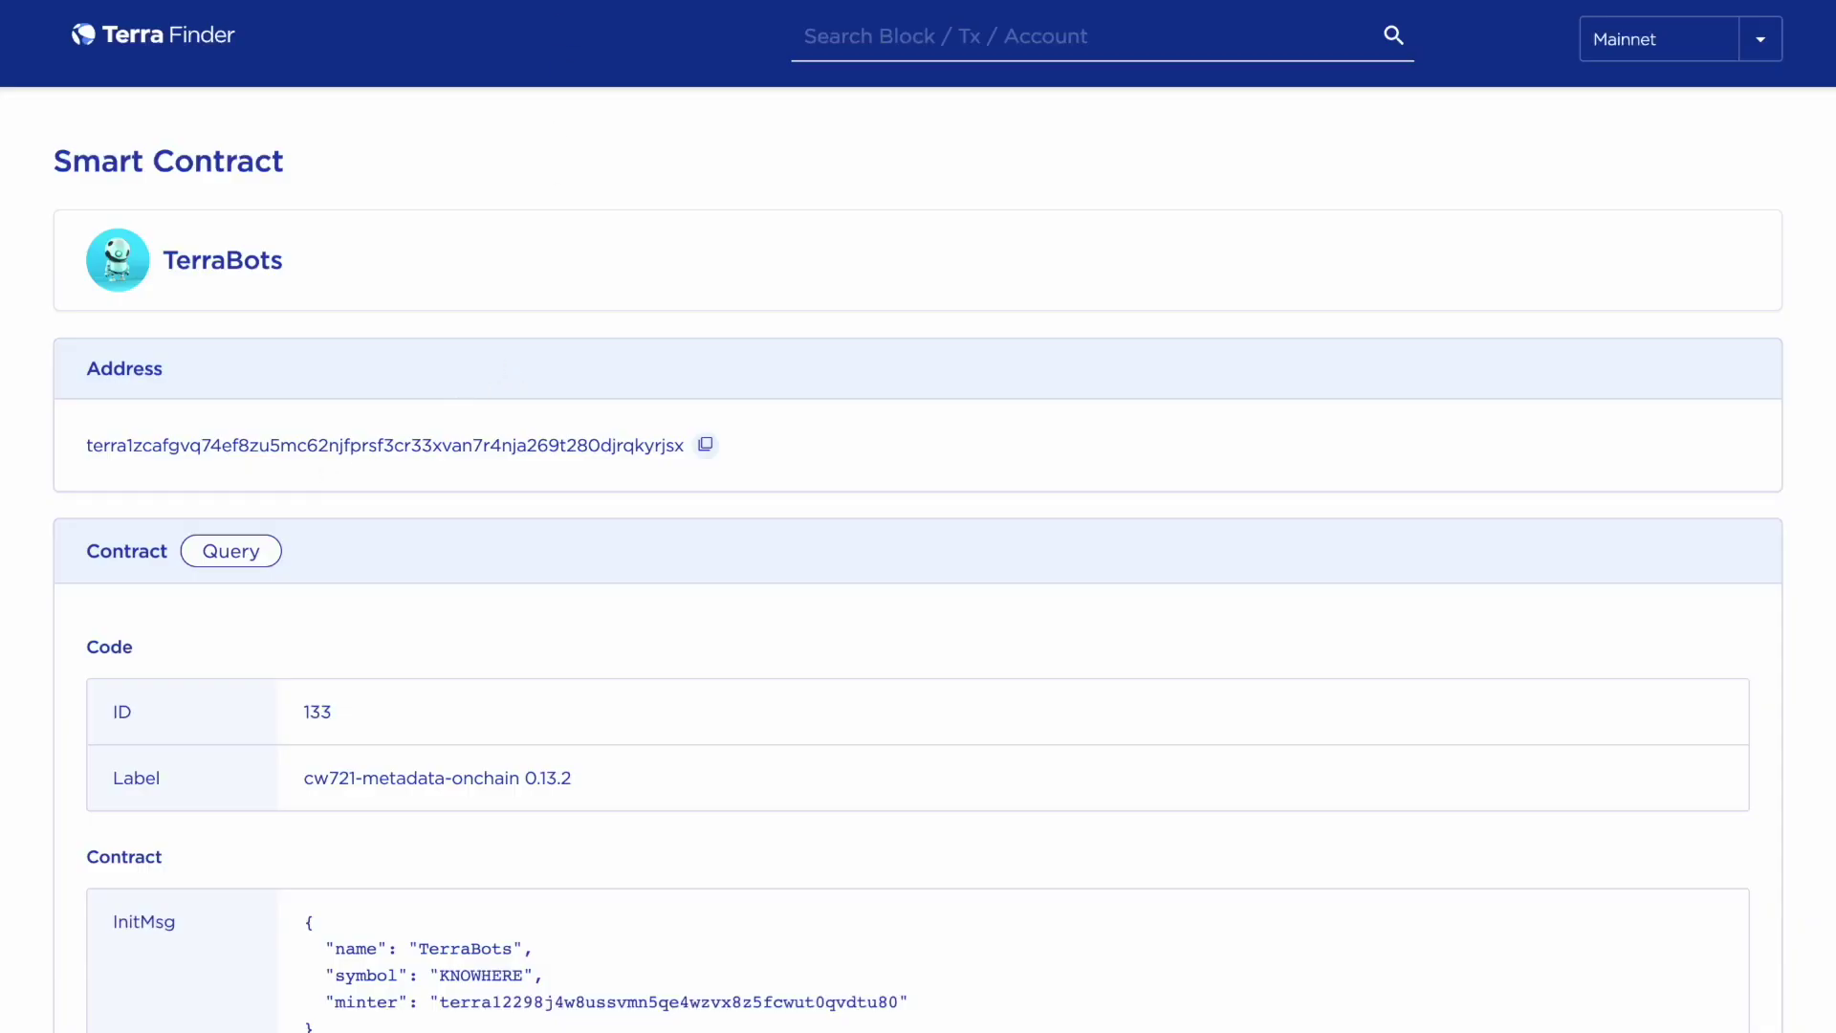
key("super+Tab")
Replace the Execute form's old message with the updated withdraw JSON
left_click(679, 354)
key("super+a")
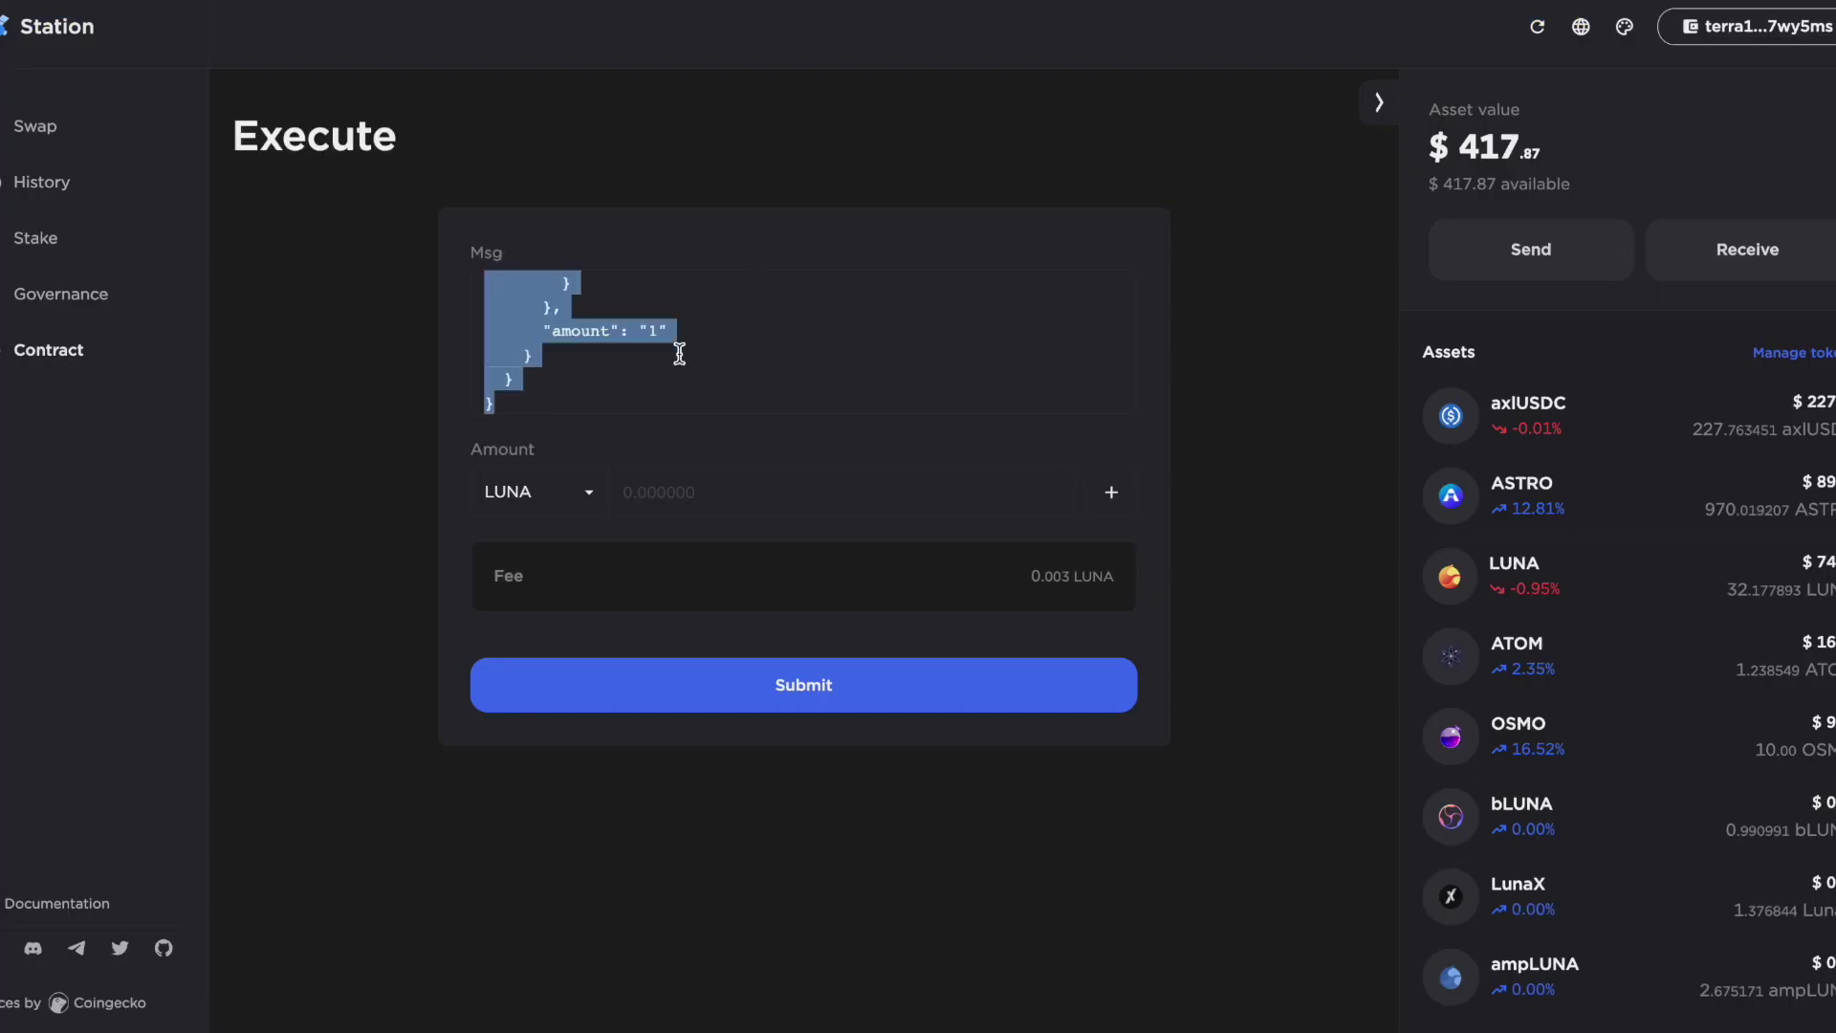
key("BackSpace")
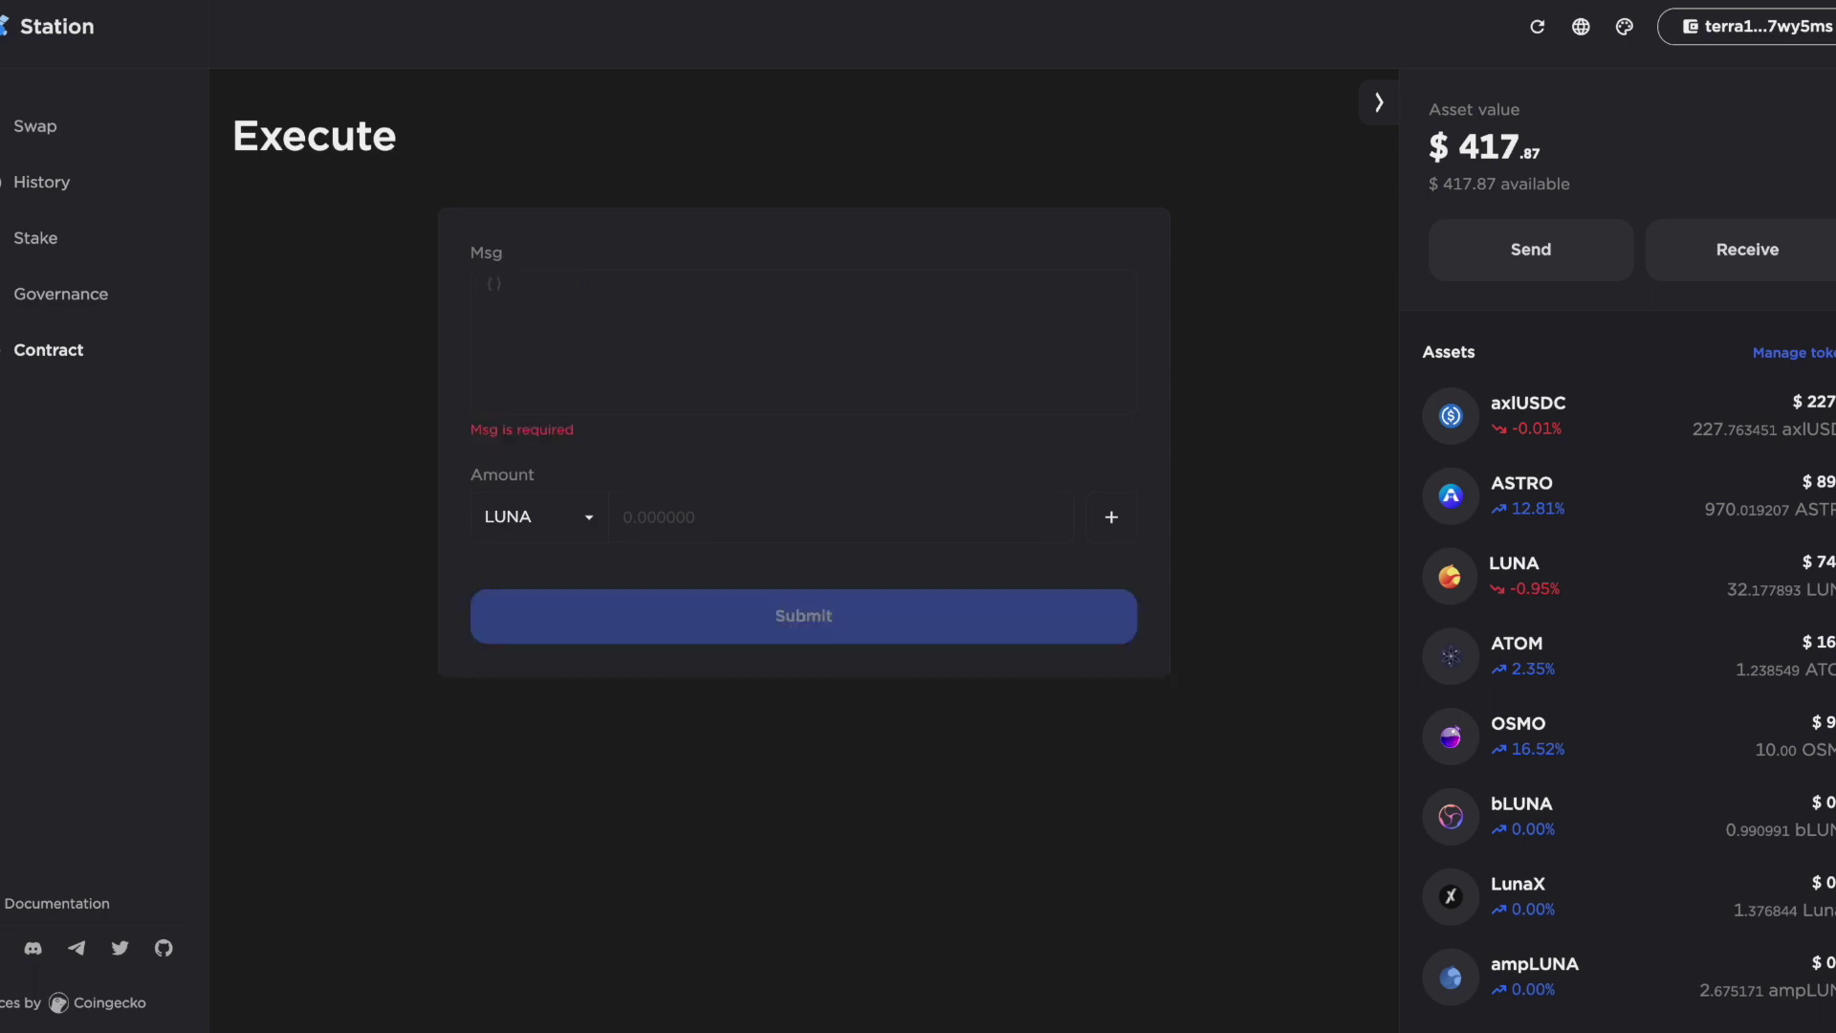
key("super+v")
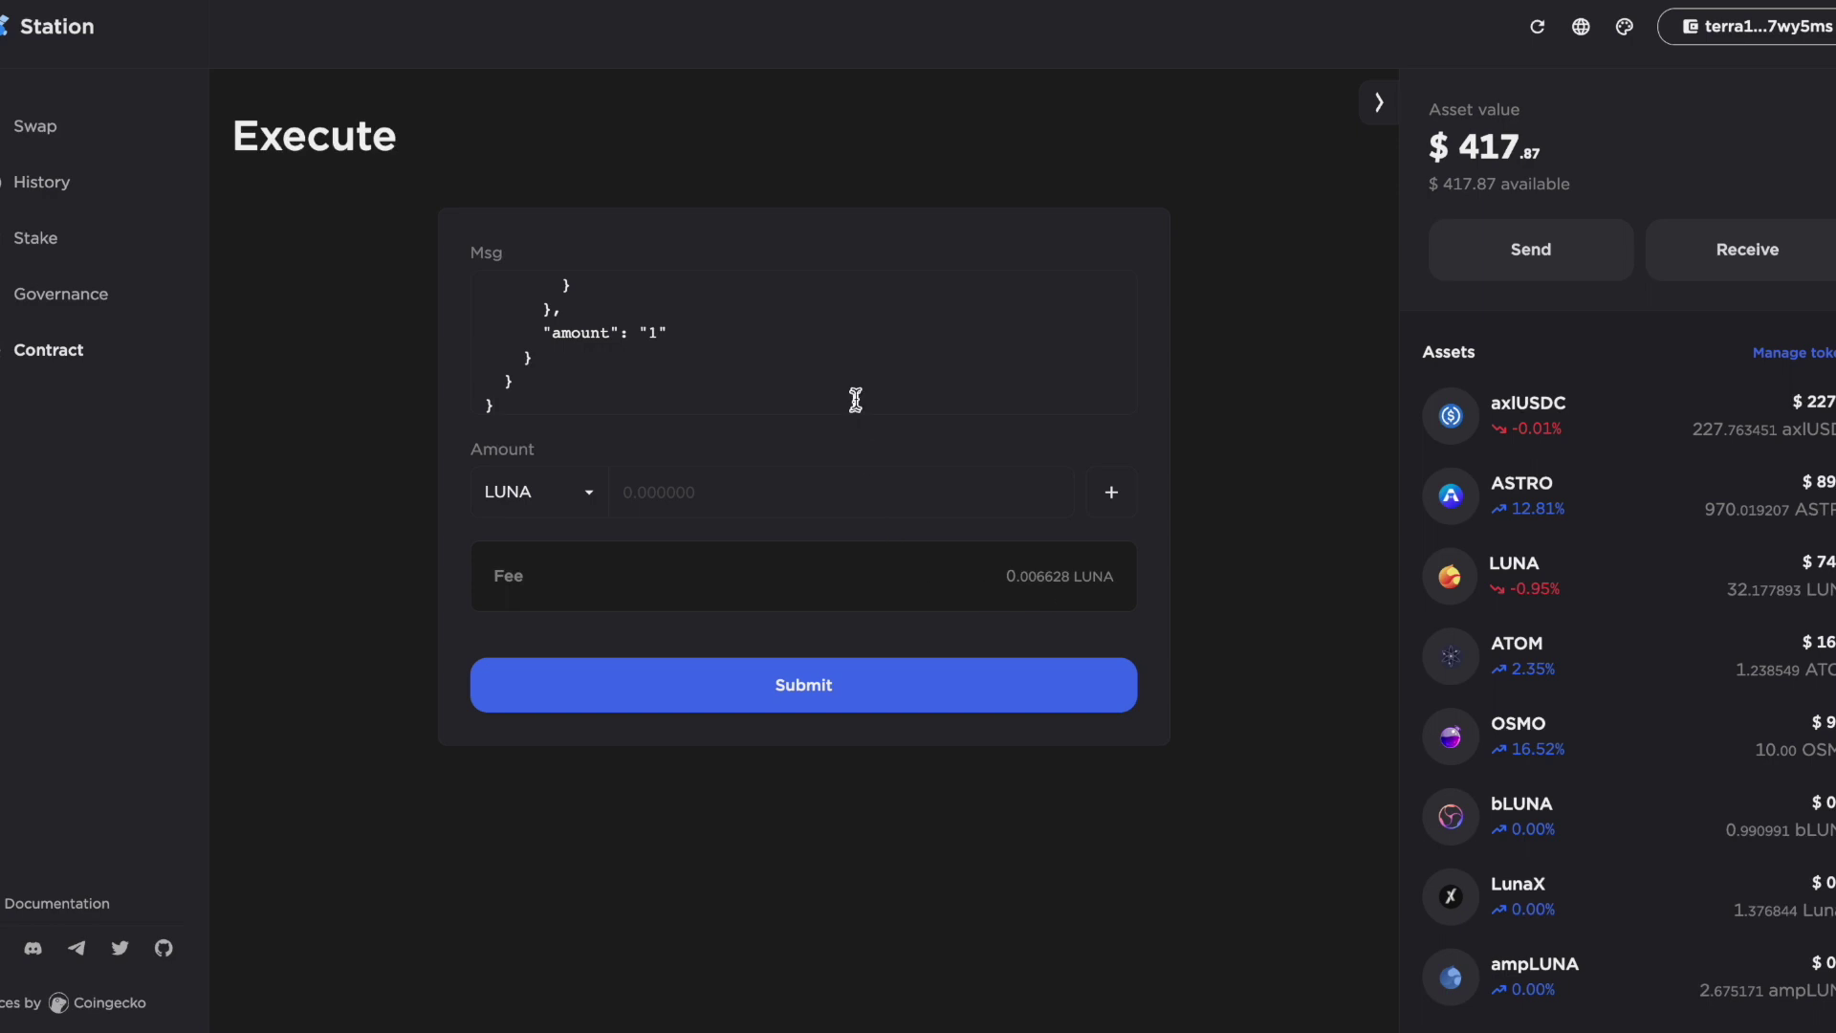
scroll(856, 399, "up", 5)
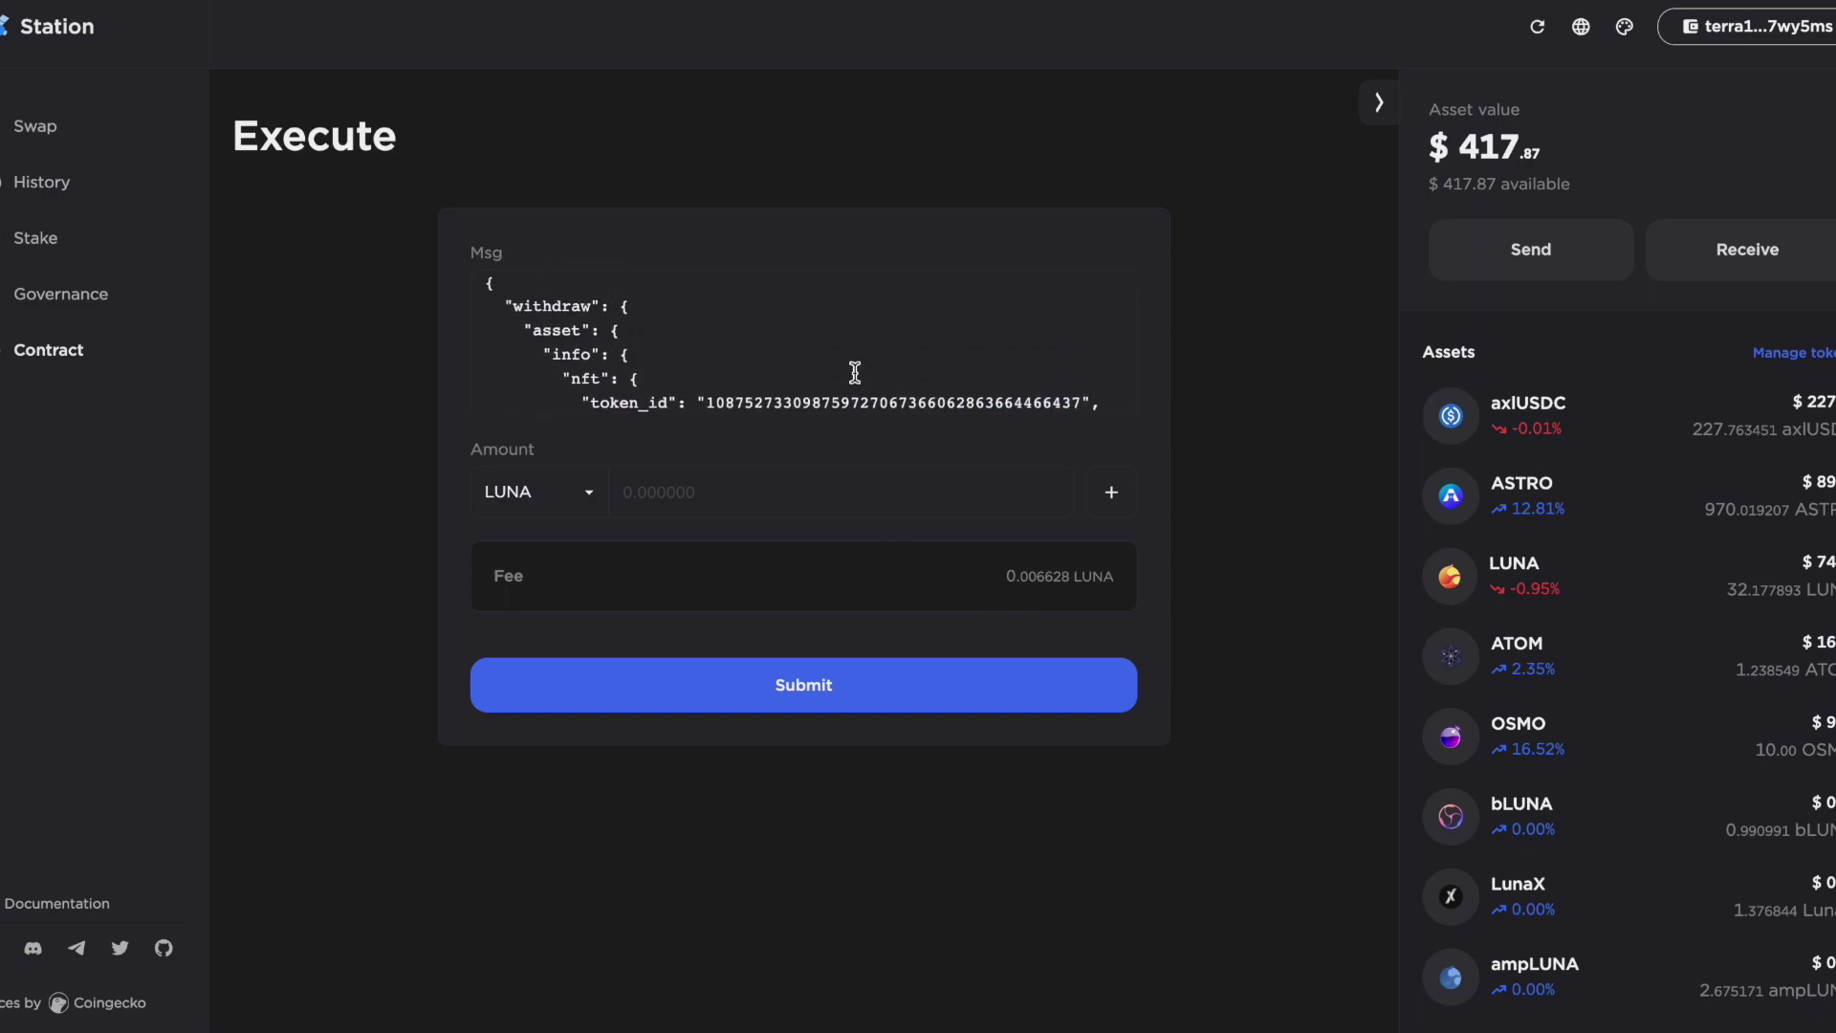
scroll(859, 330, "down", 5)
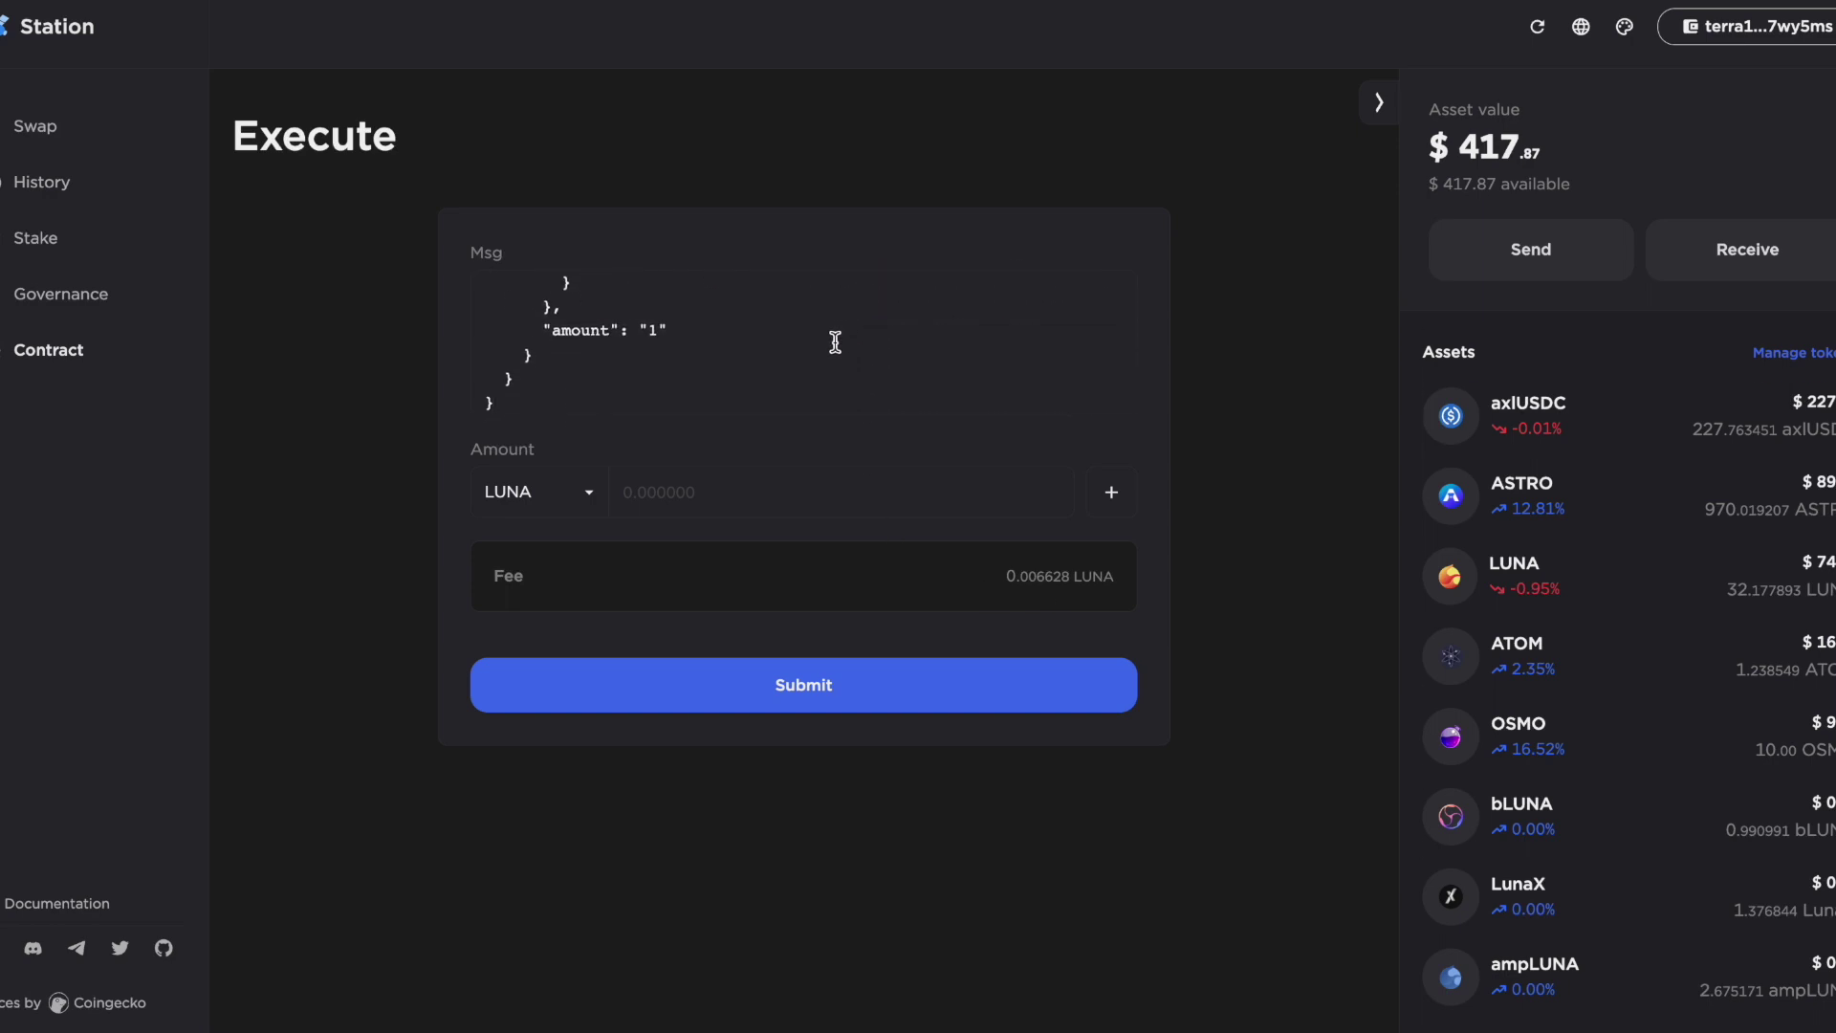
scroll(835, 343, "up", 5)
scroll(835, 342, "down", 5)
Submit the withdraw message, enter the wallet password, and post the signed transaction
left_click(839, 694)
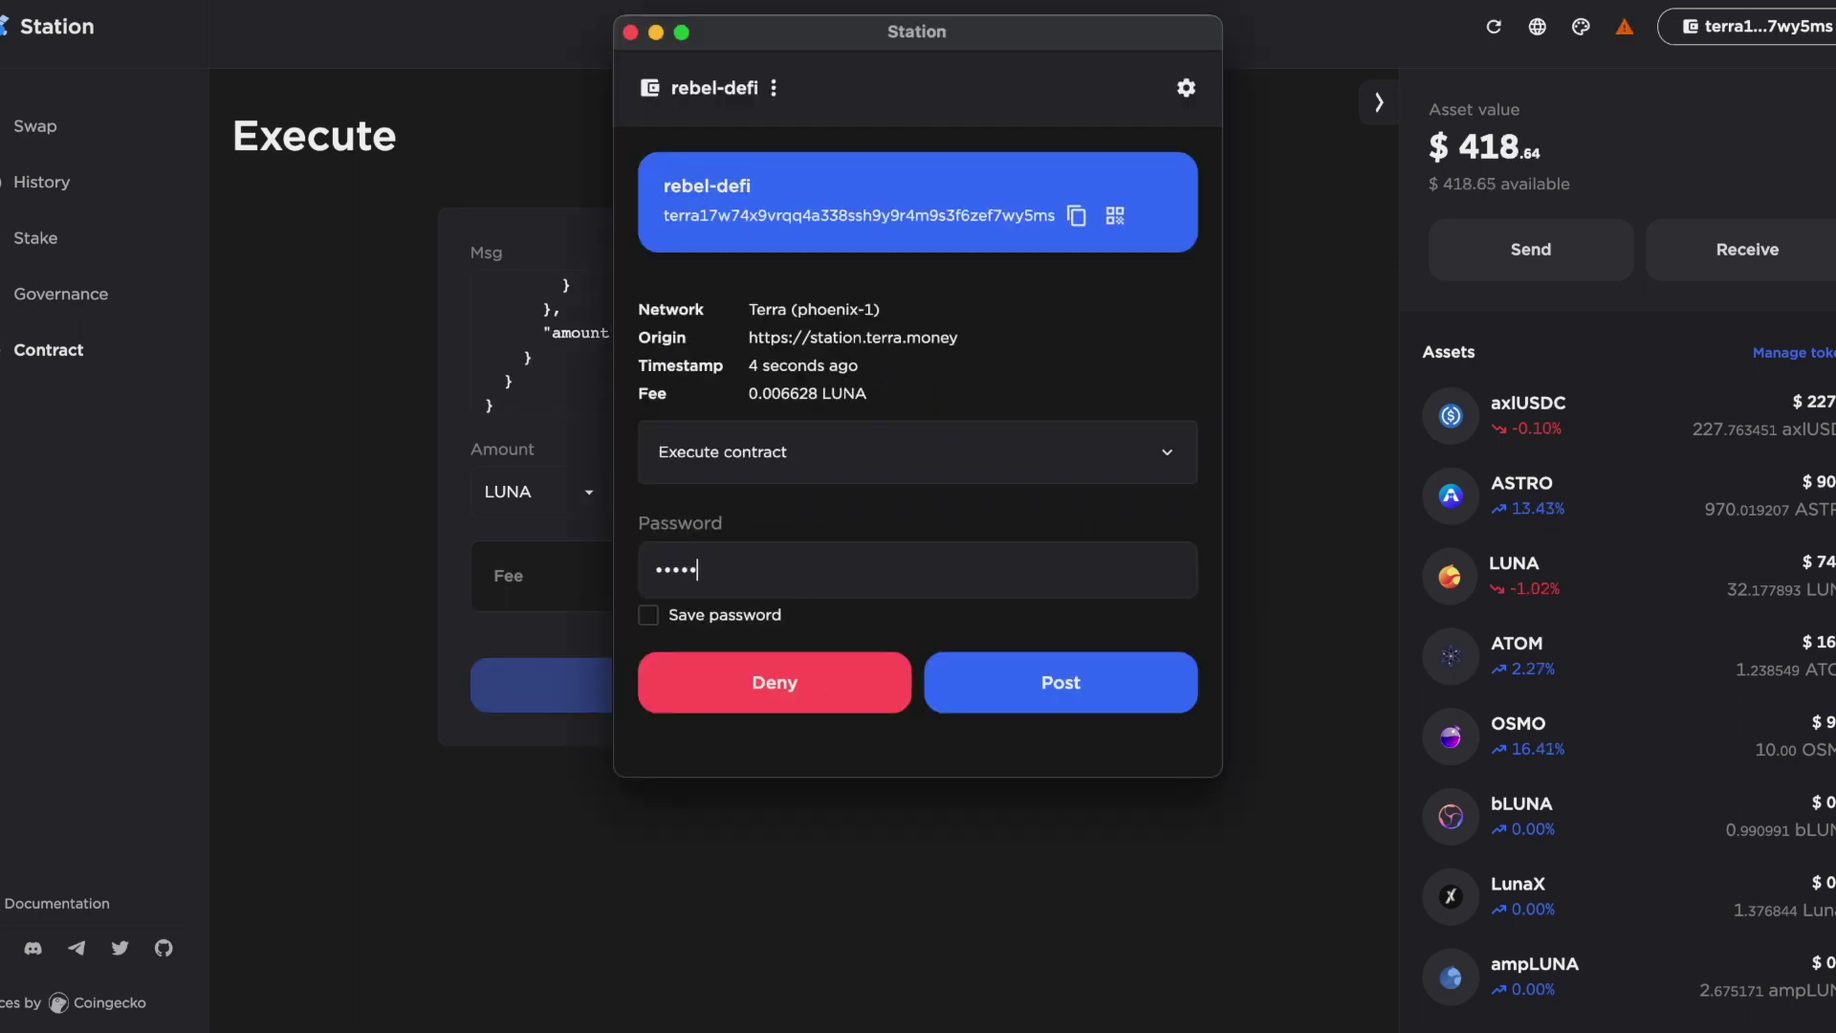
left_click(1103, 701)
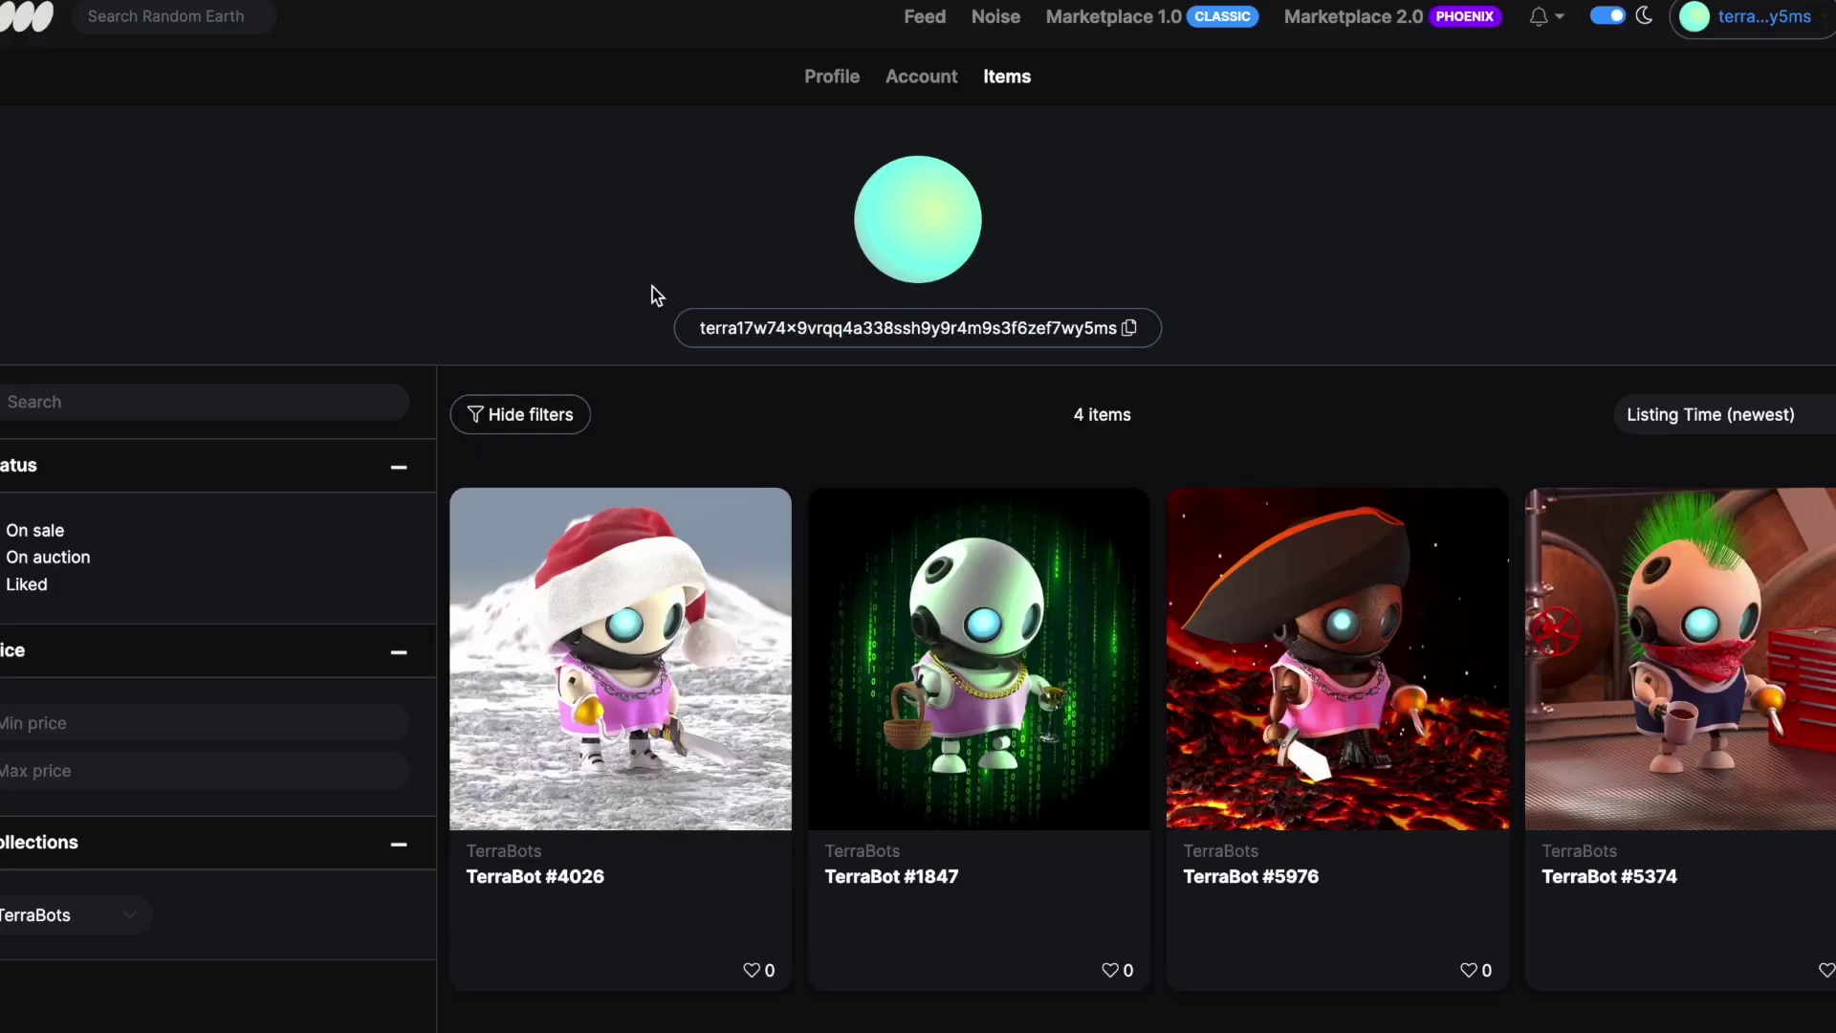
Filter the Random Earth profile items to TerraBots, showing #4026, #1847, #5976 and #5374
scroll(652, 287, "down", 3)
scroll(652, 287, "up", 4)
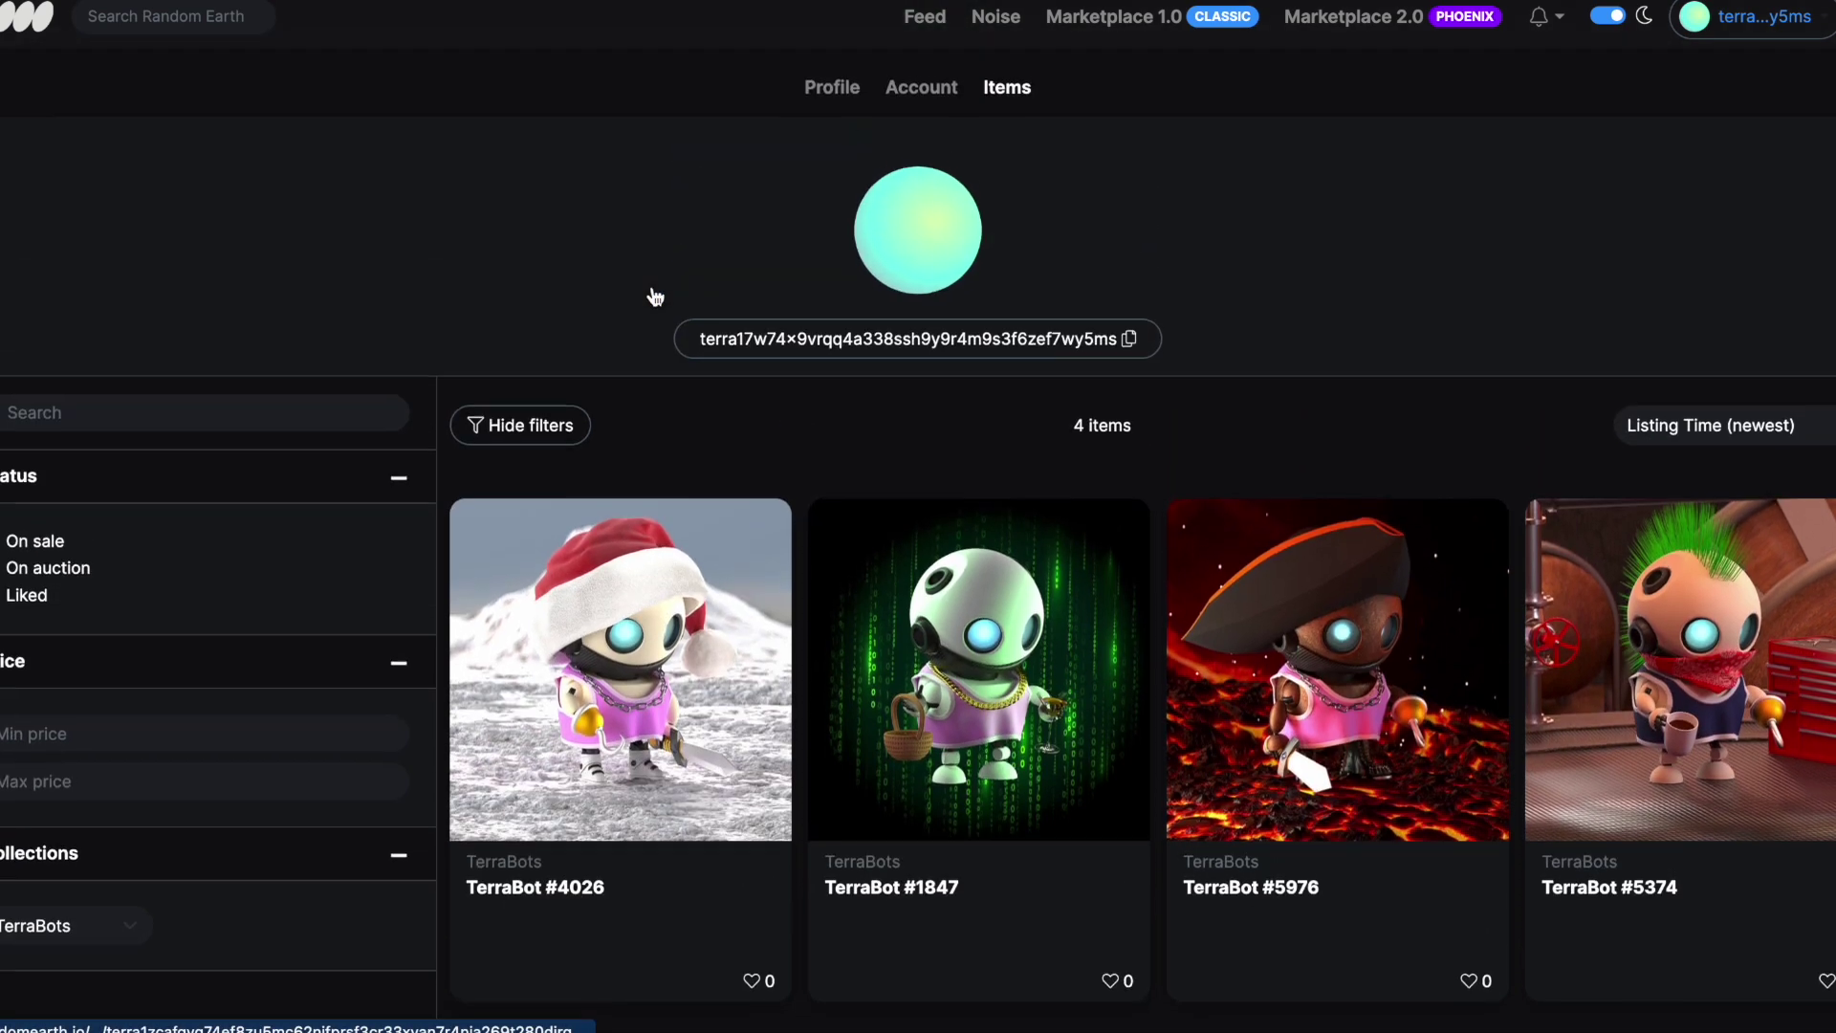
scroll(667, 254, "down", 3)
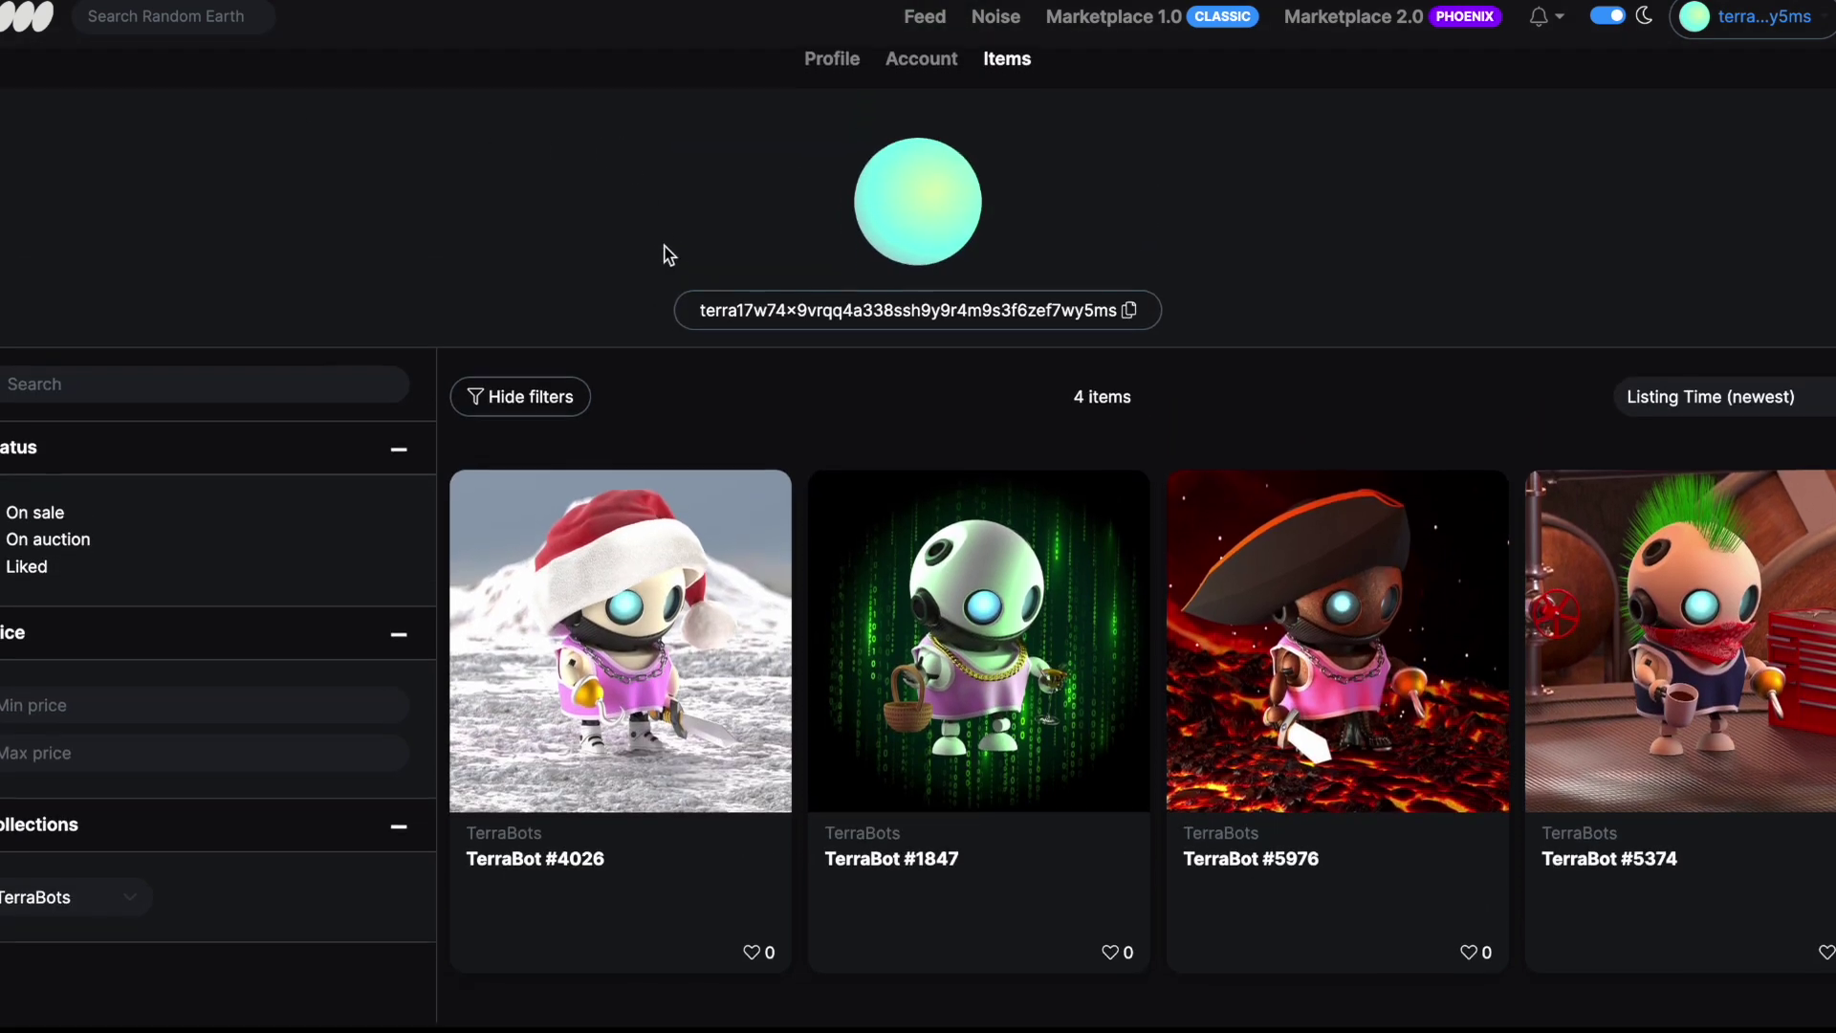
scroll(1018, 153, "up", 2)
scroll(935, 254, "up", 2)
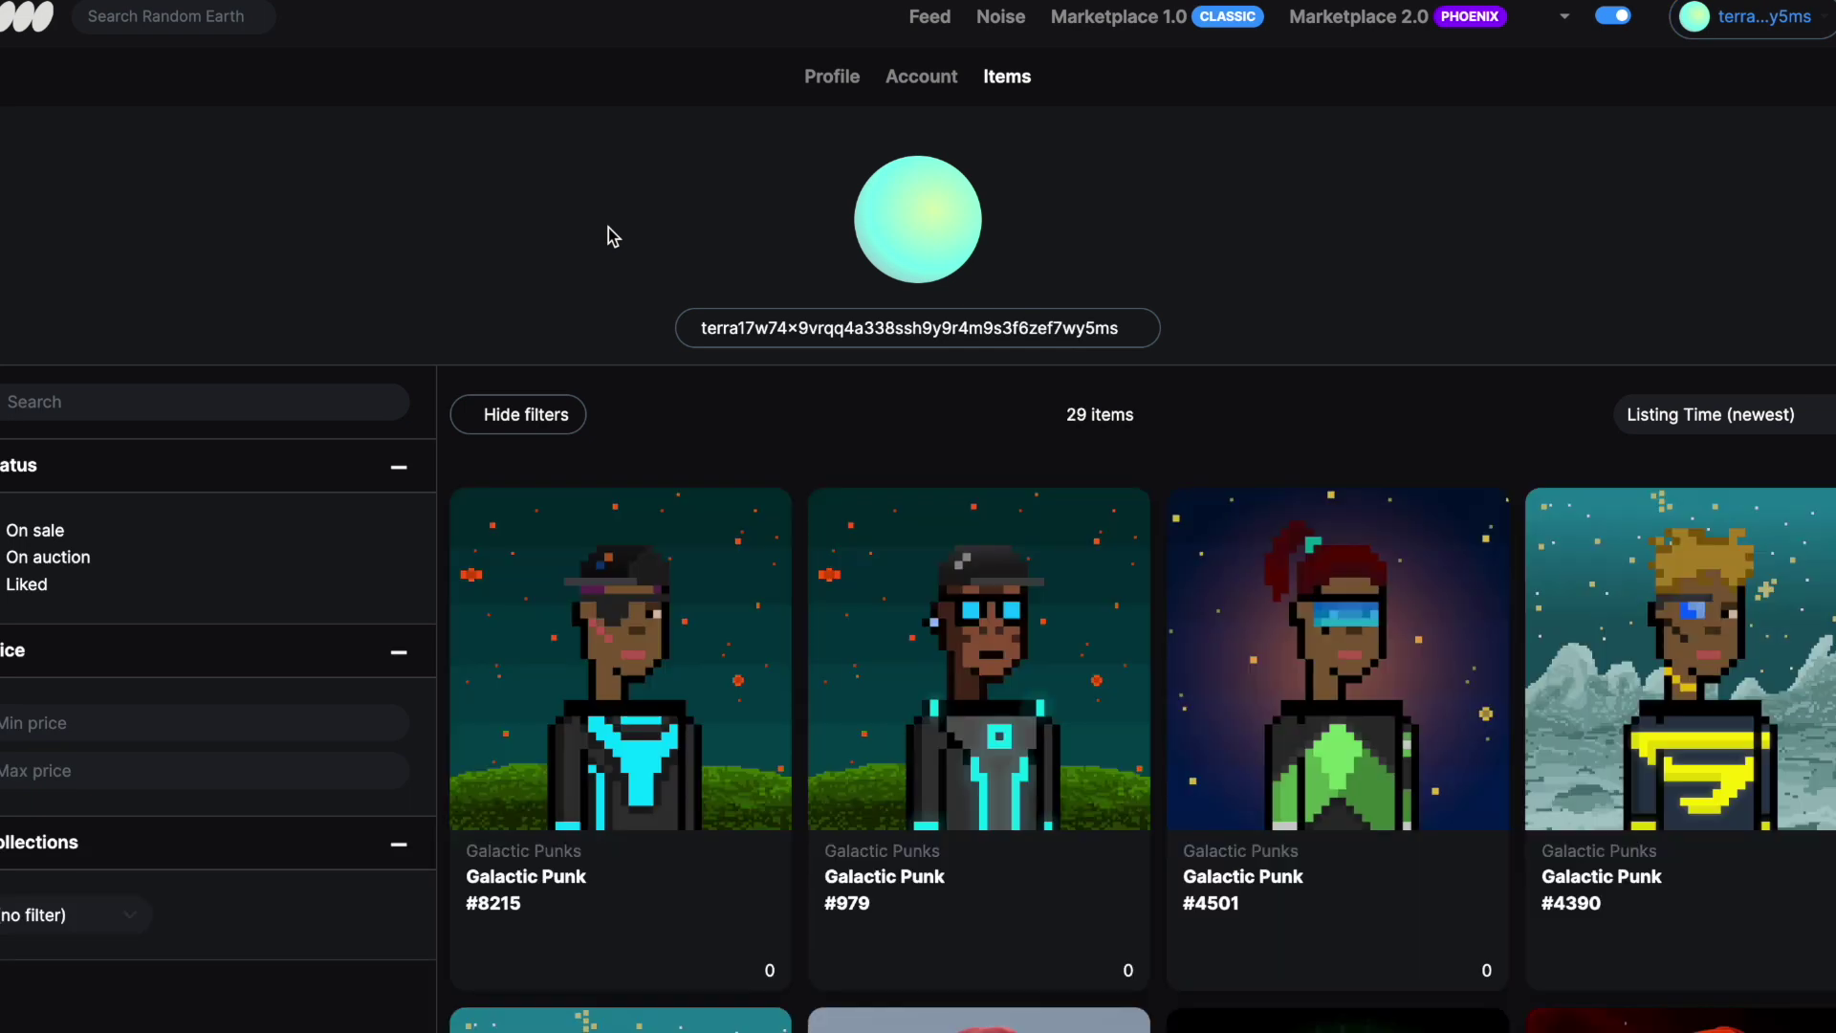
left_click(122, 913)
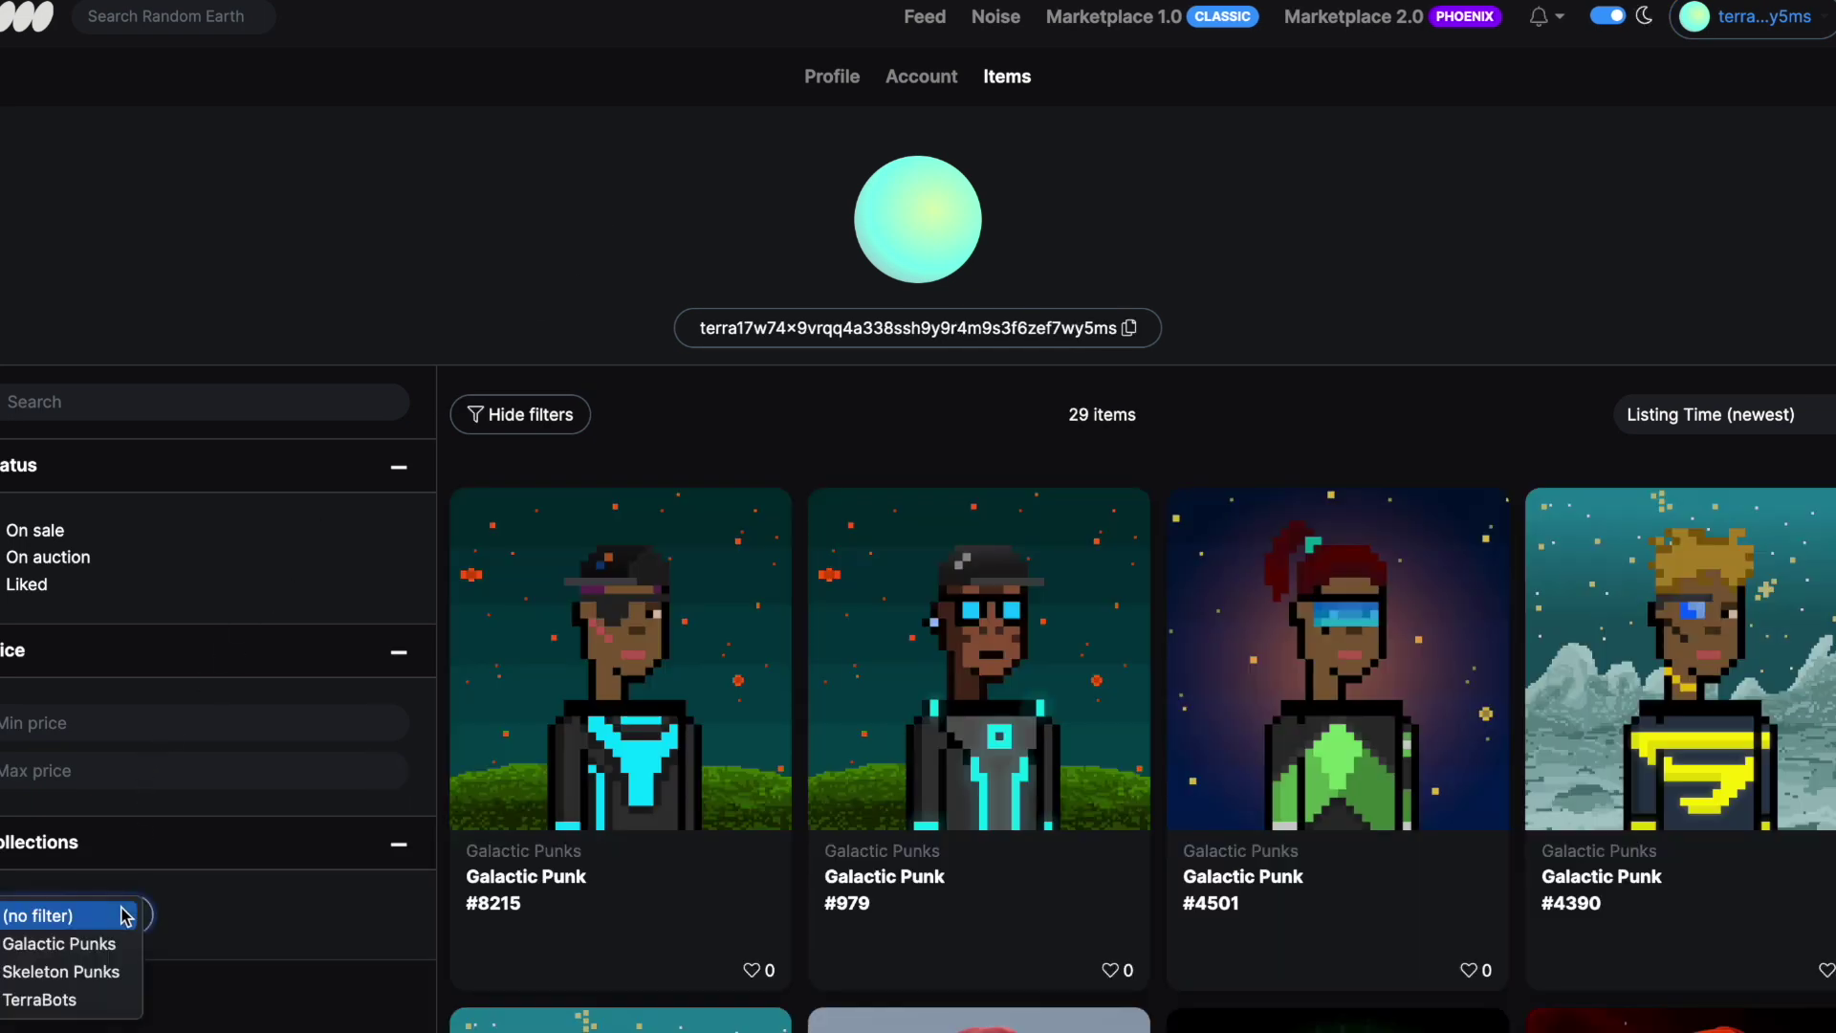
left_click(57, 999)
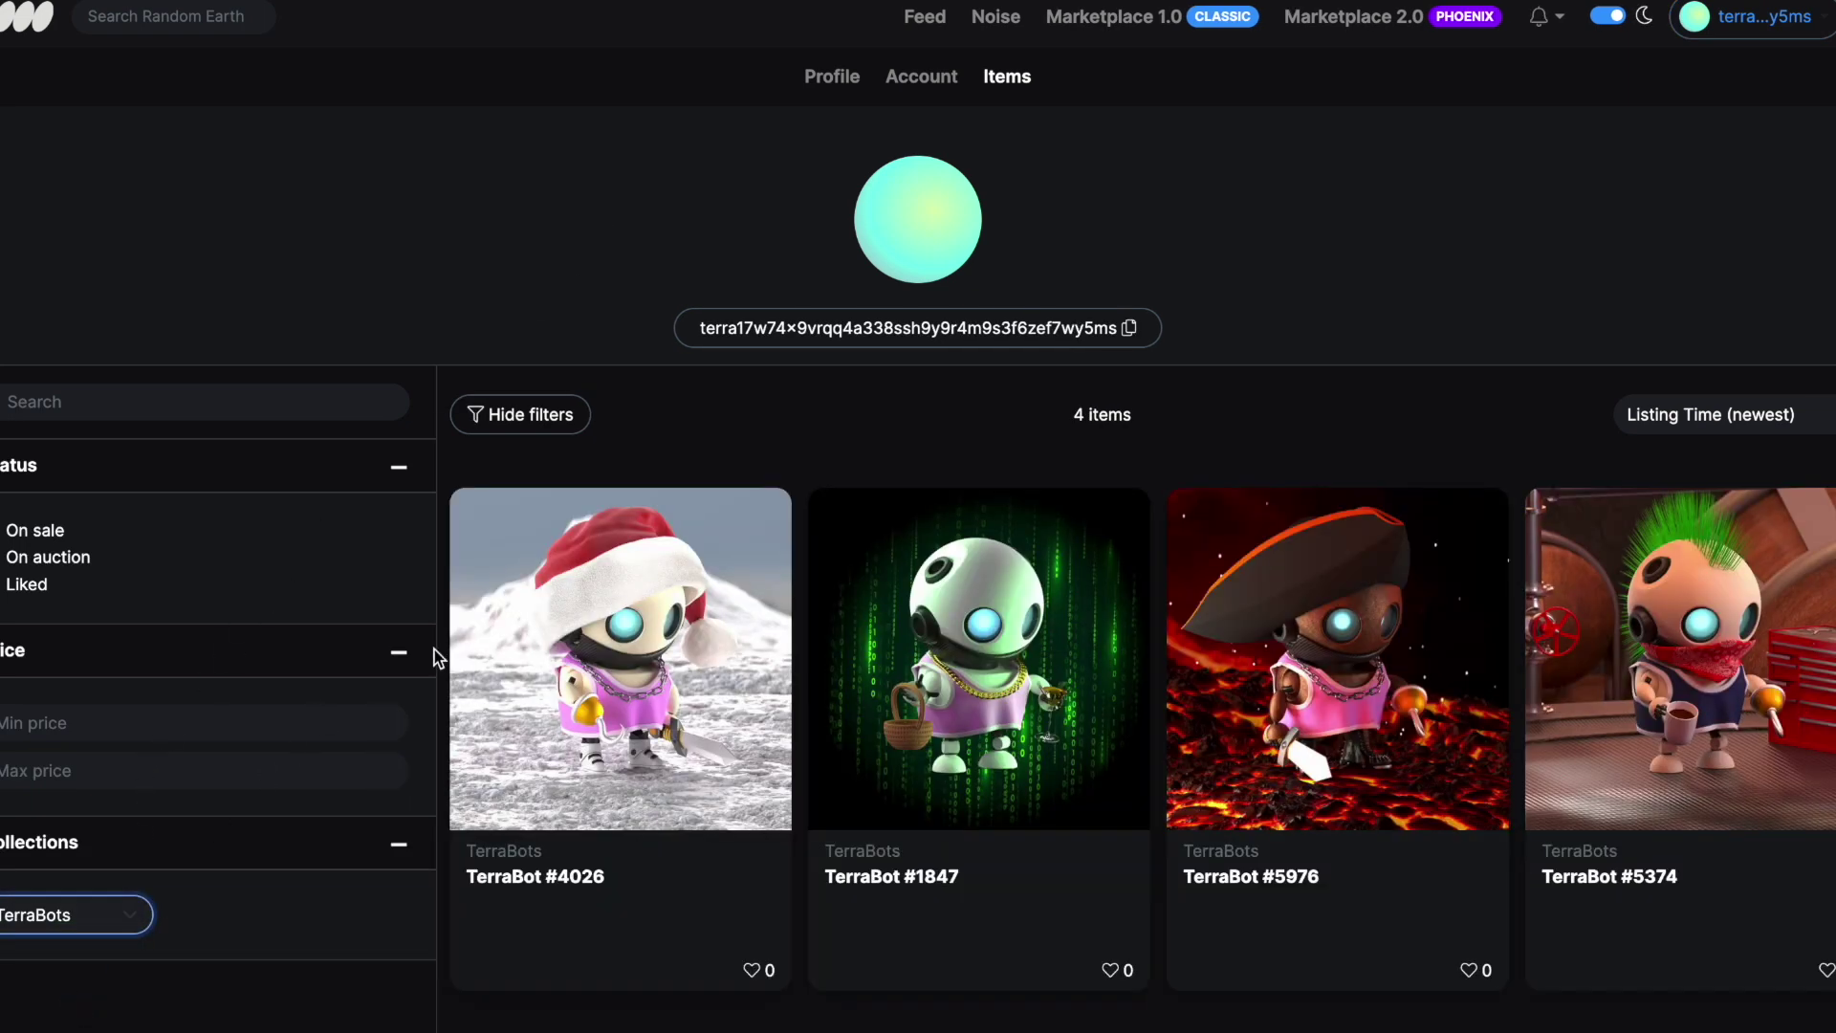
scroll(524, 635, "down", 3)
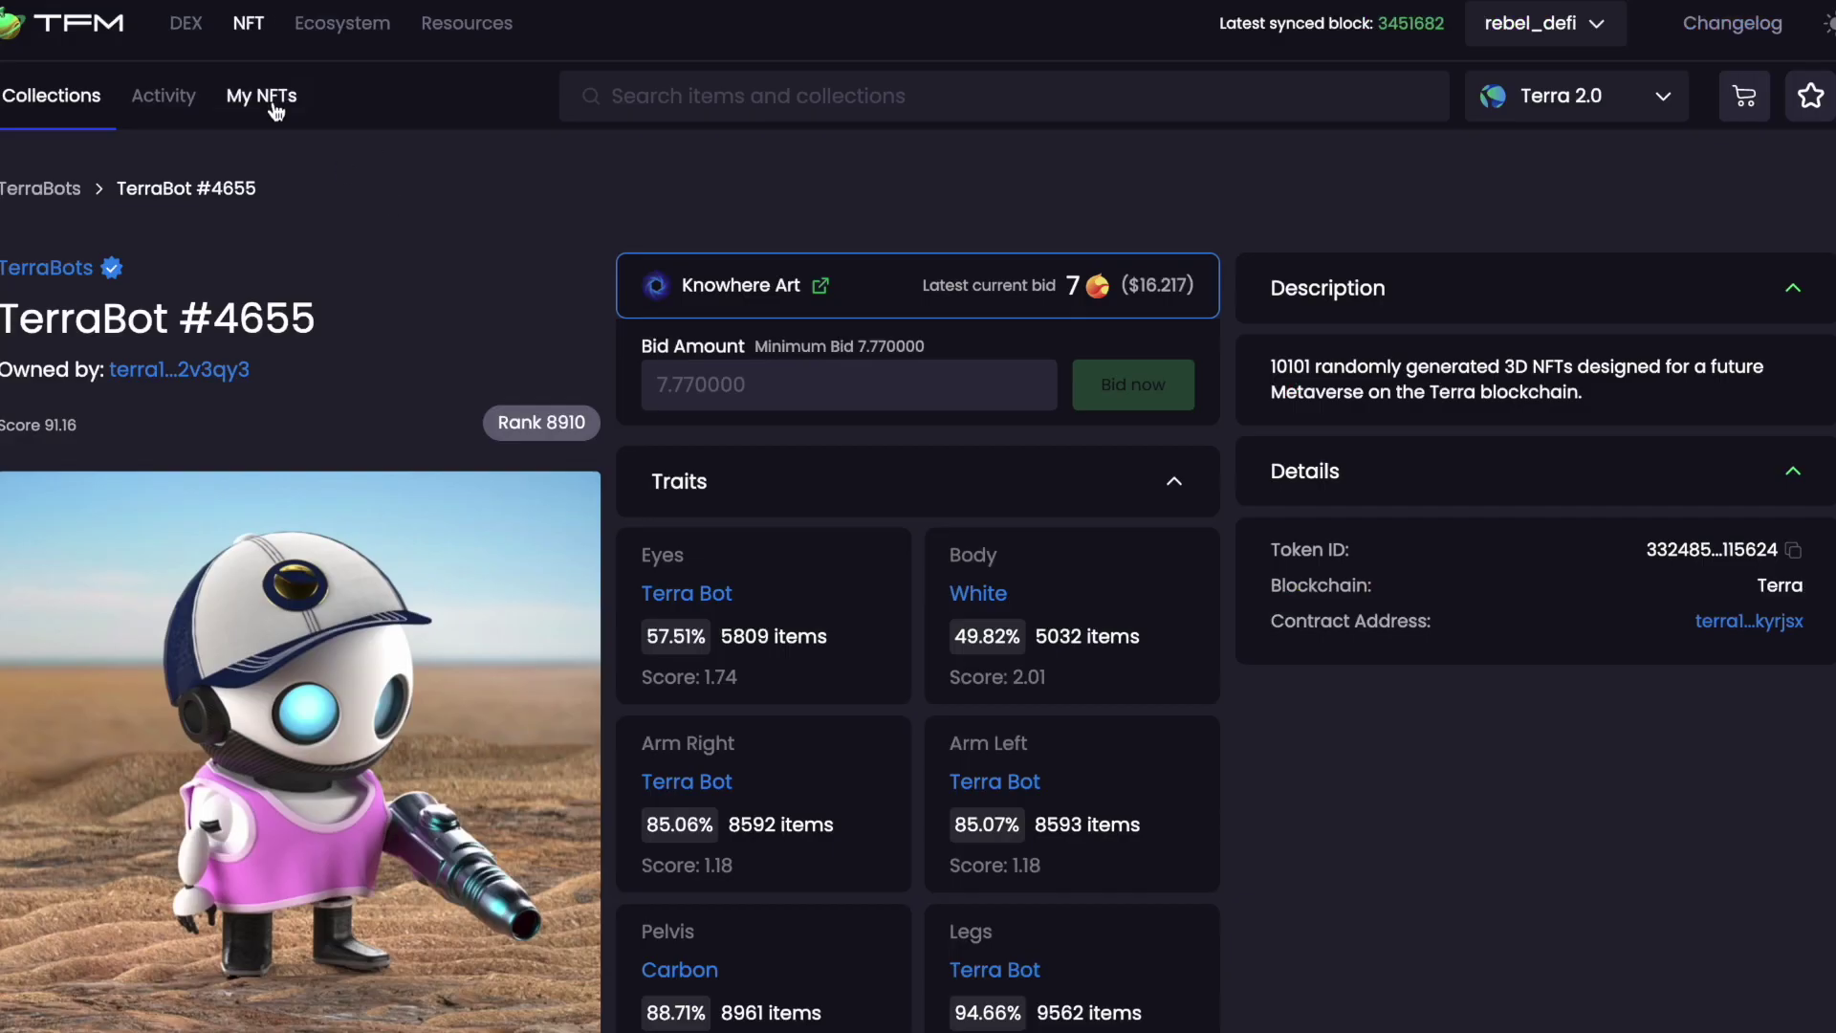
Open TFM's My NFTs tab and scroll through the TerraBots section
left_click(261, 95)
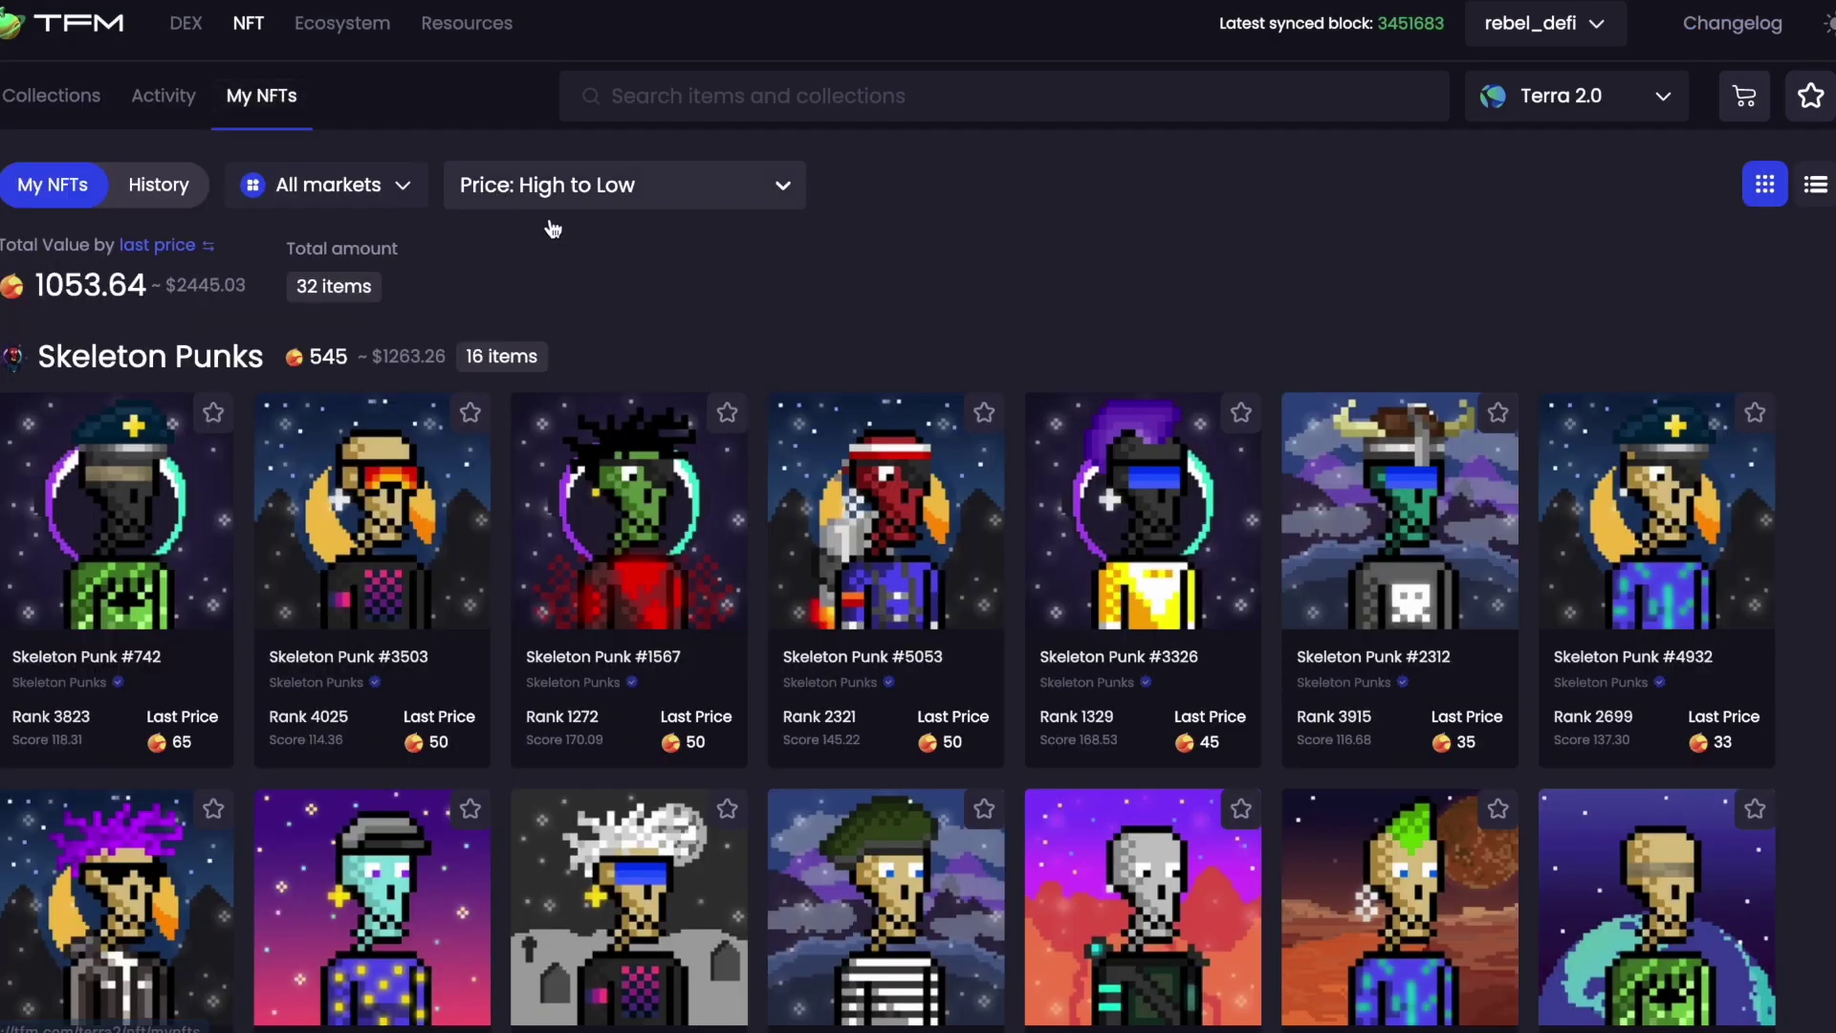
scroll(553, 227, "down", 15)
scroll(647, 328, "up", 3)
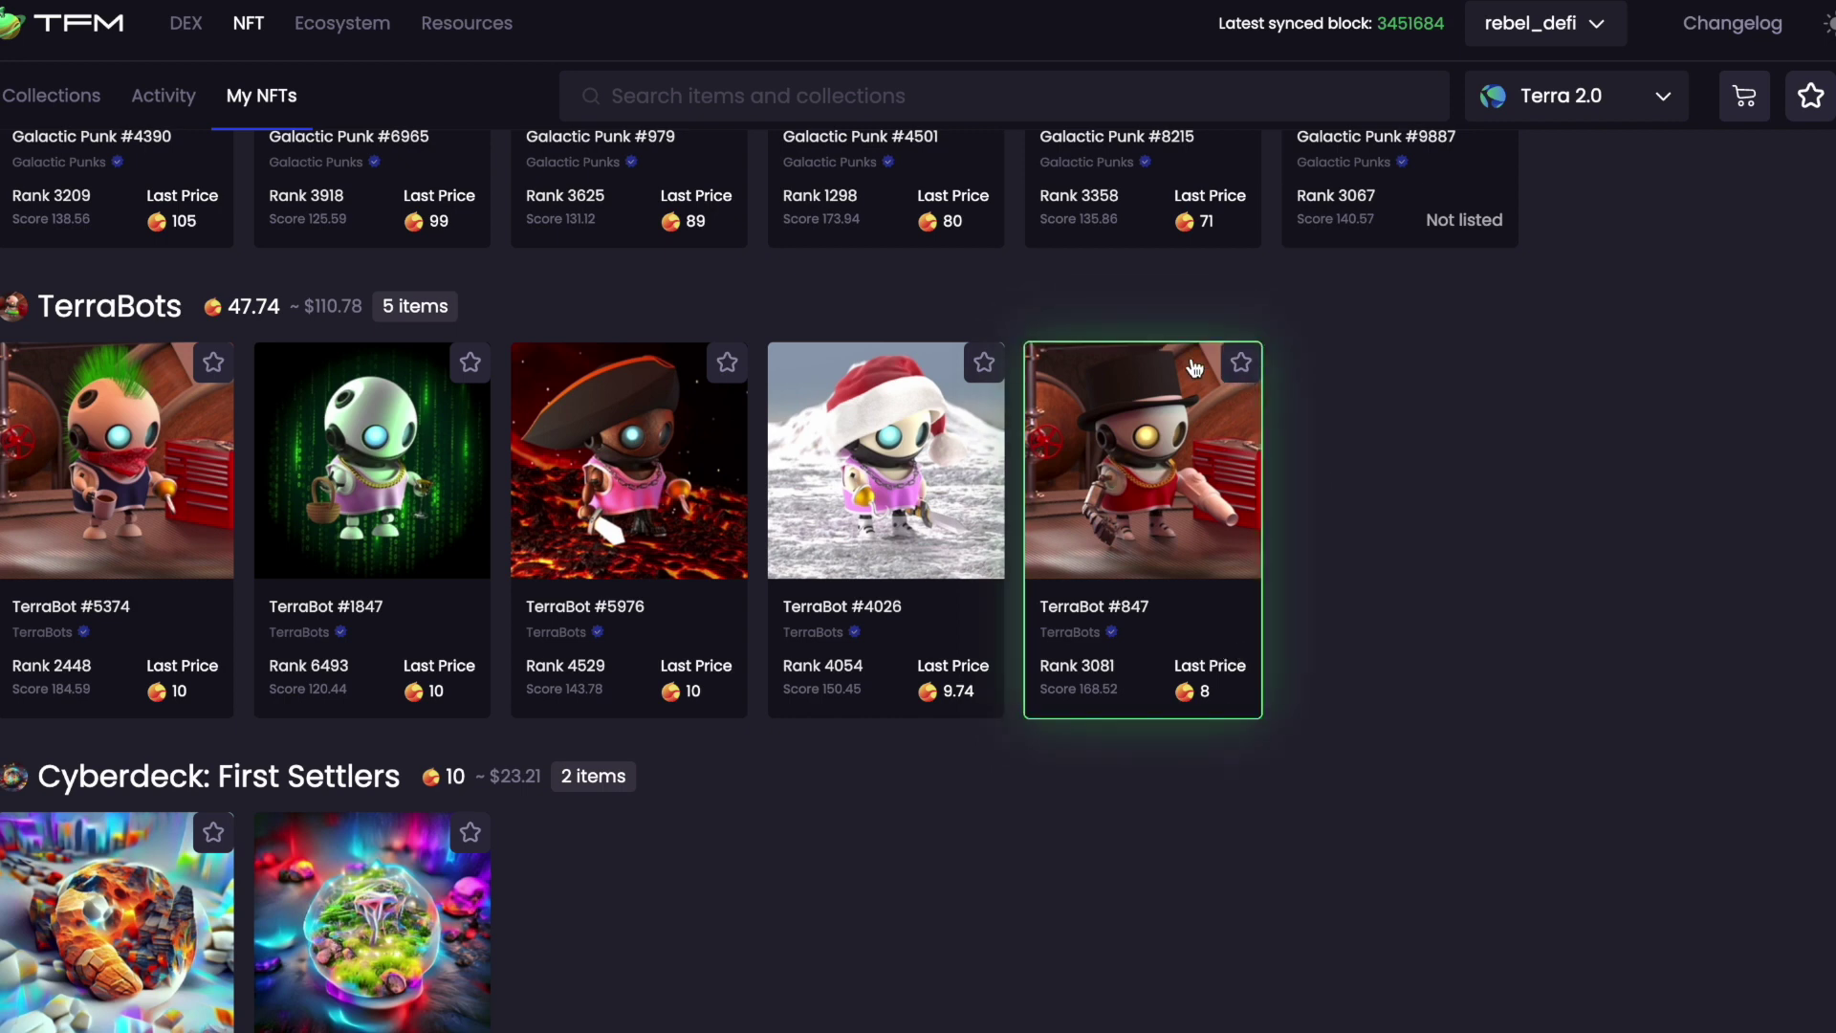
scroll(1328, 522, "up", 2)
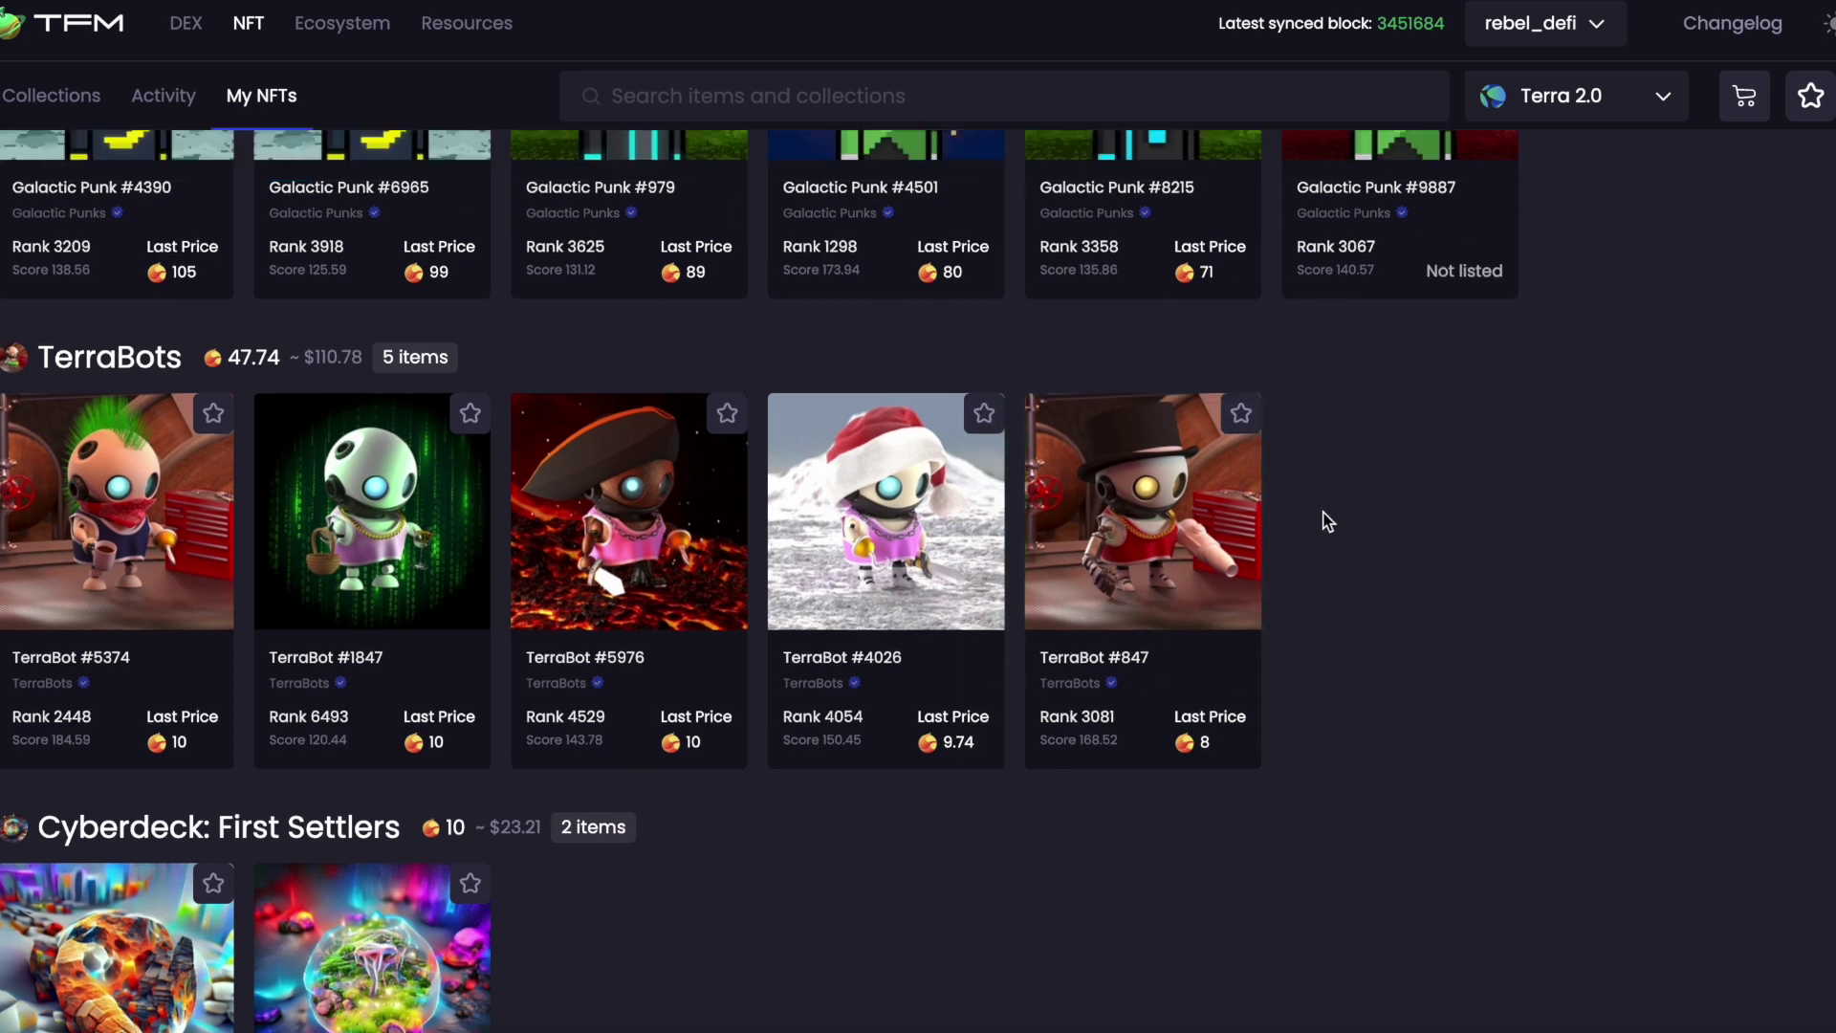
scroll(1327, 521, "up", 3)
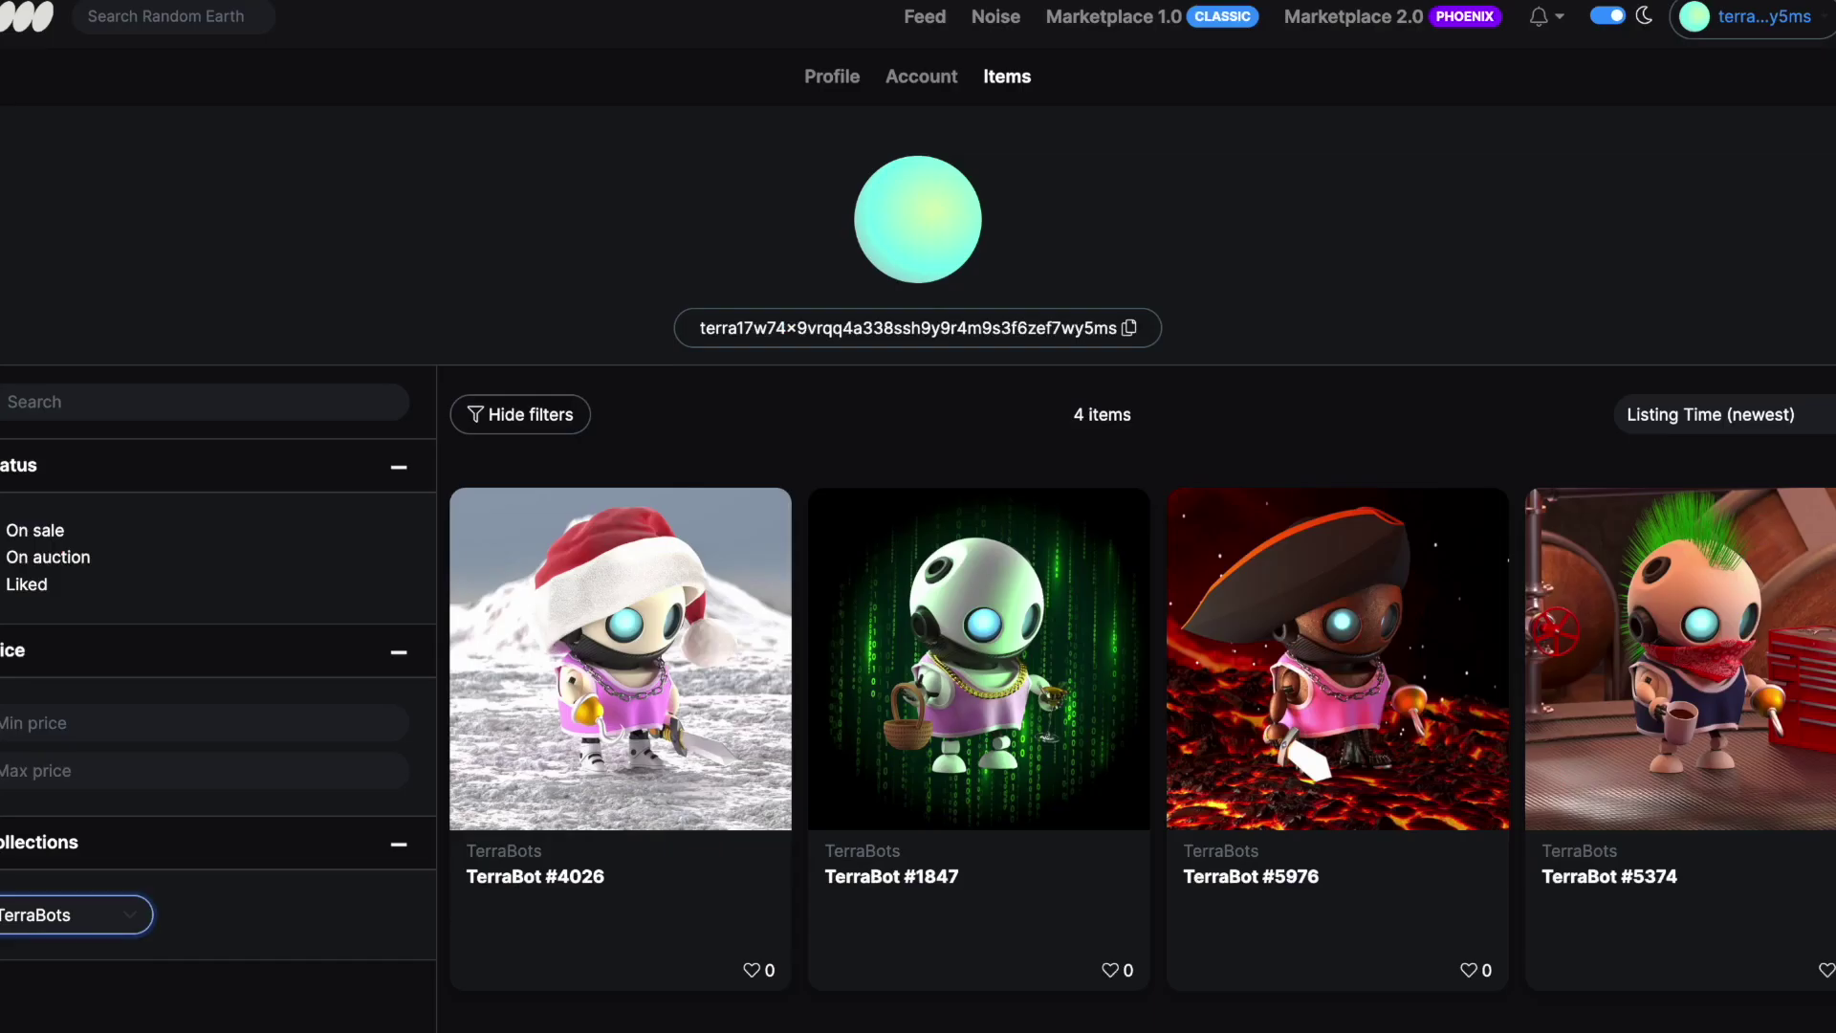
scroll(907, 335, "down", 3)
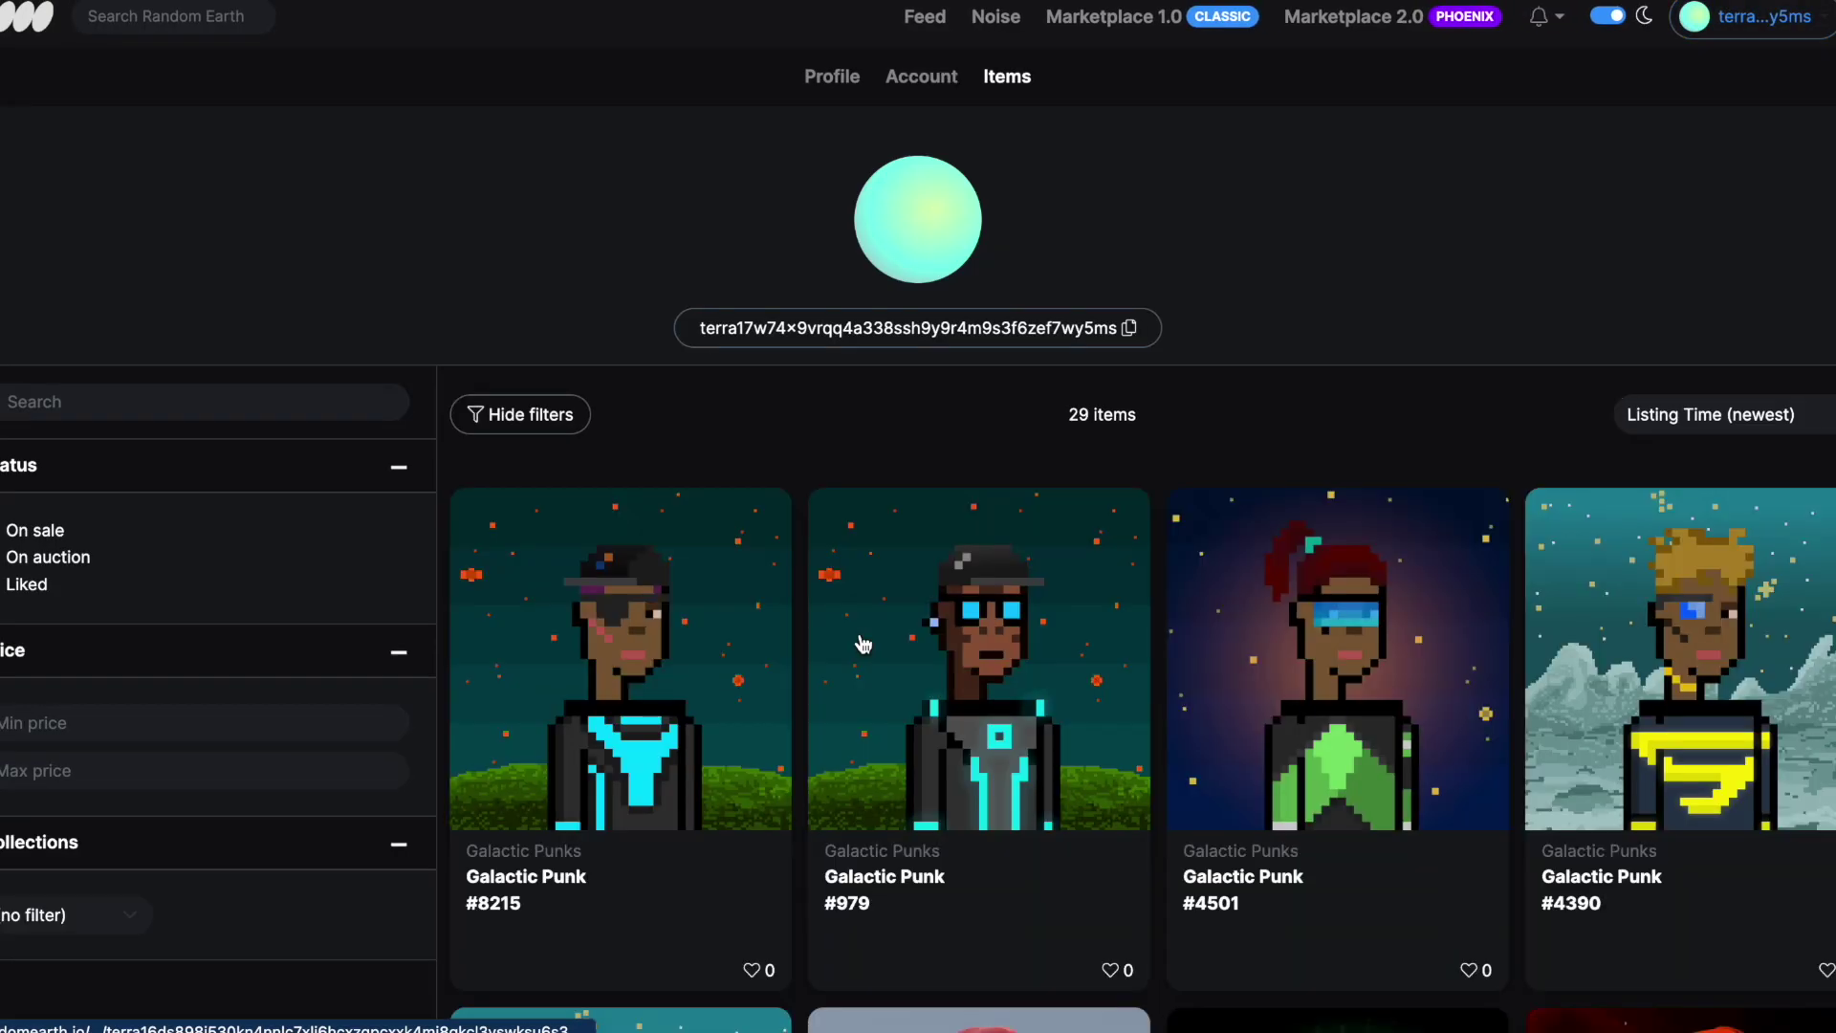
scroll(863, 643, "down", 5)
left_click(67, 596)
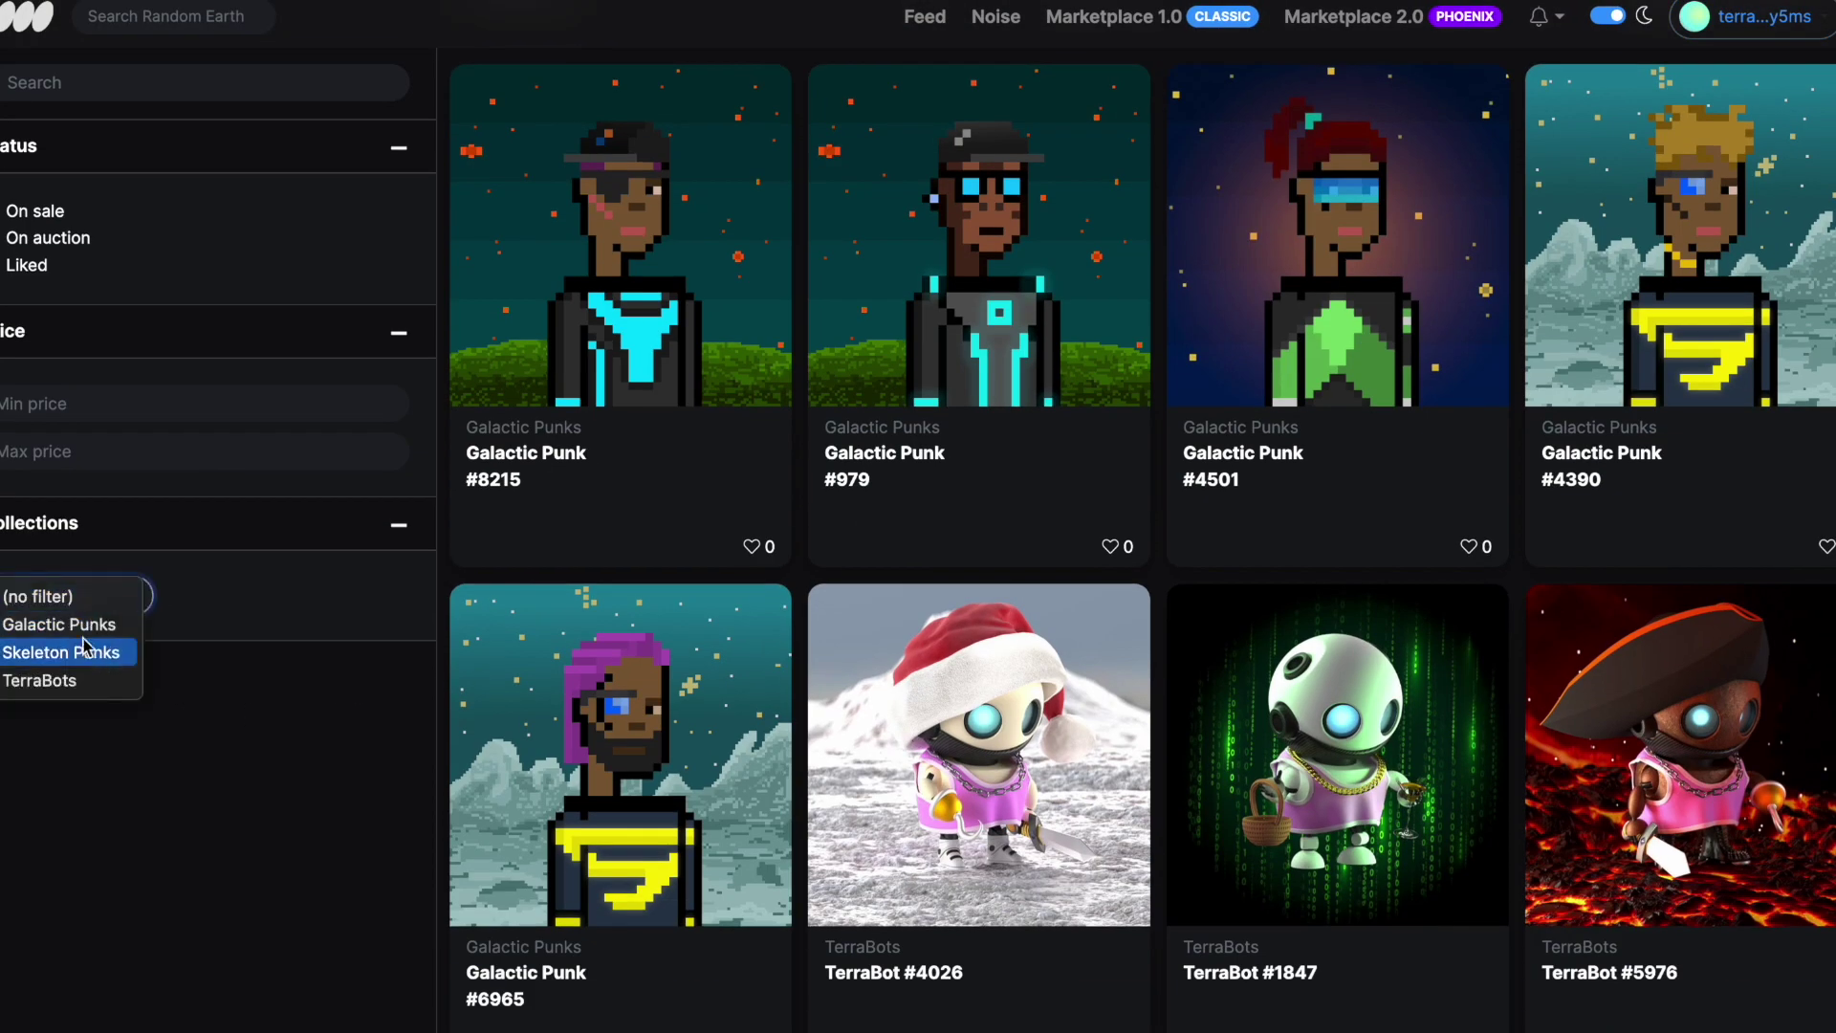
left_click(80, 683)
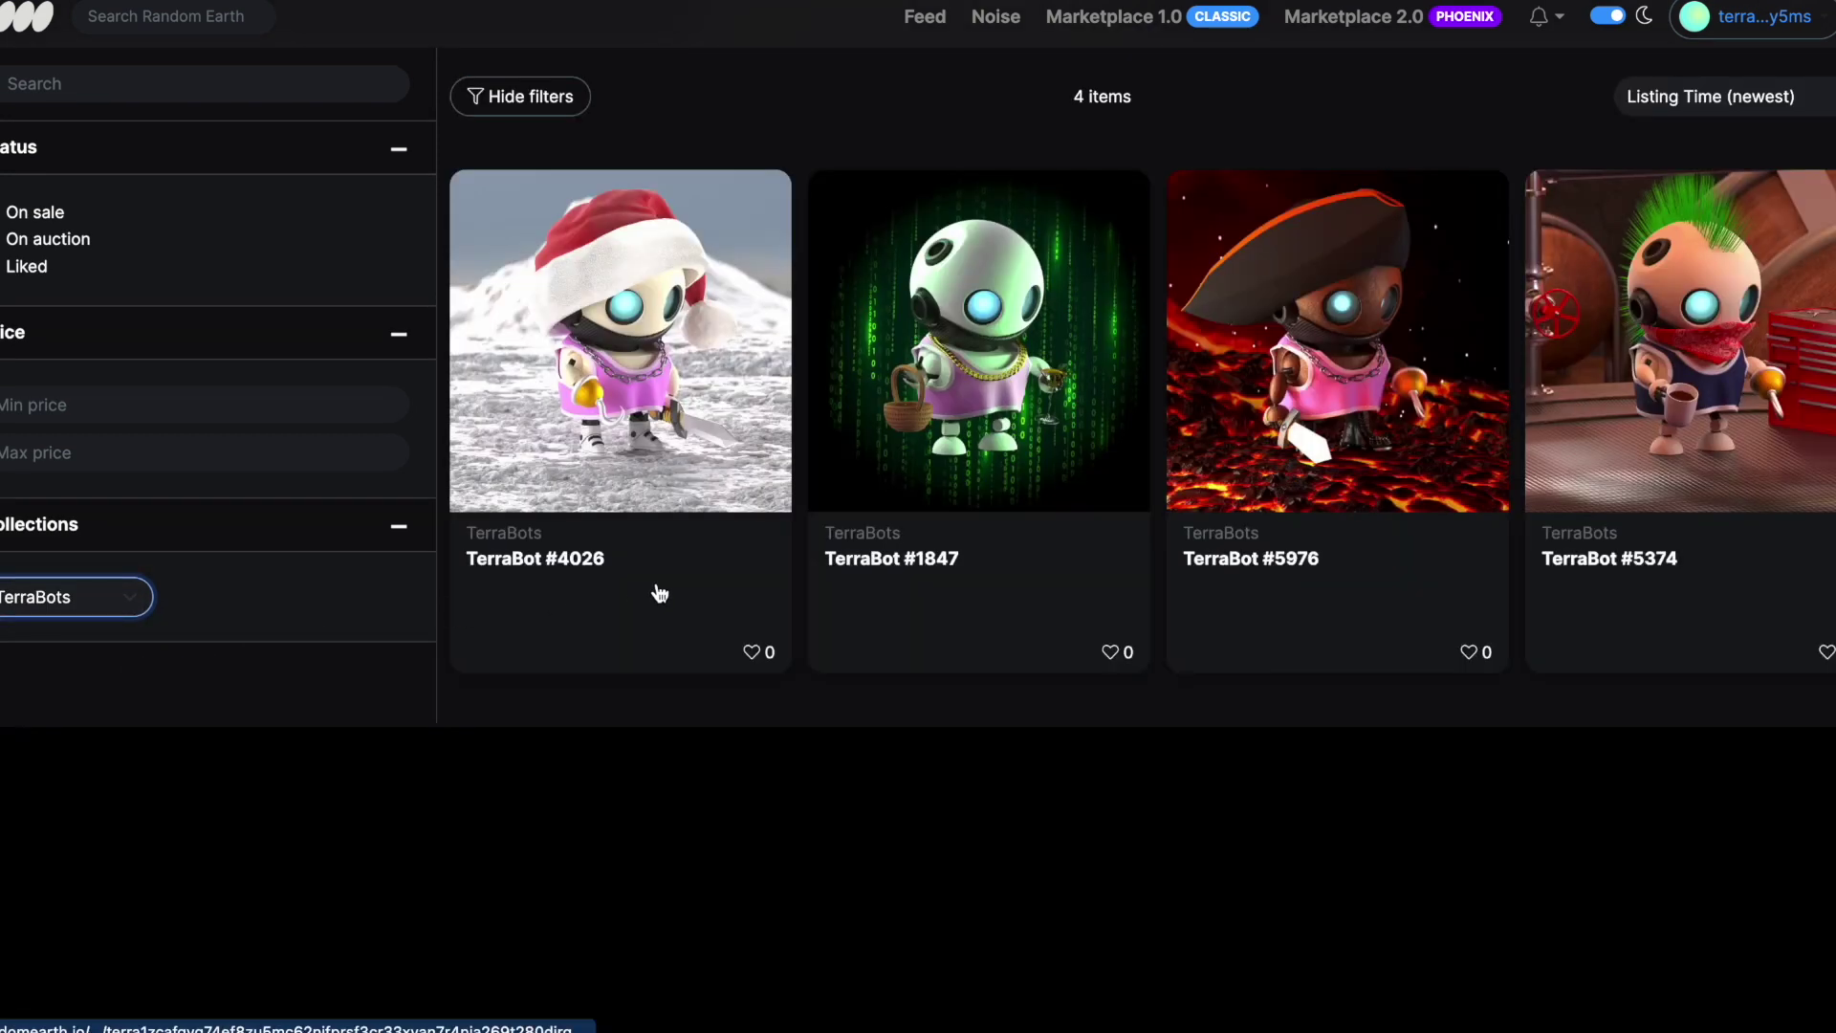
scroll(685, 680, "up", 3)
scroll(685, 680, "down", 1)
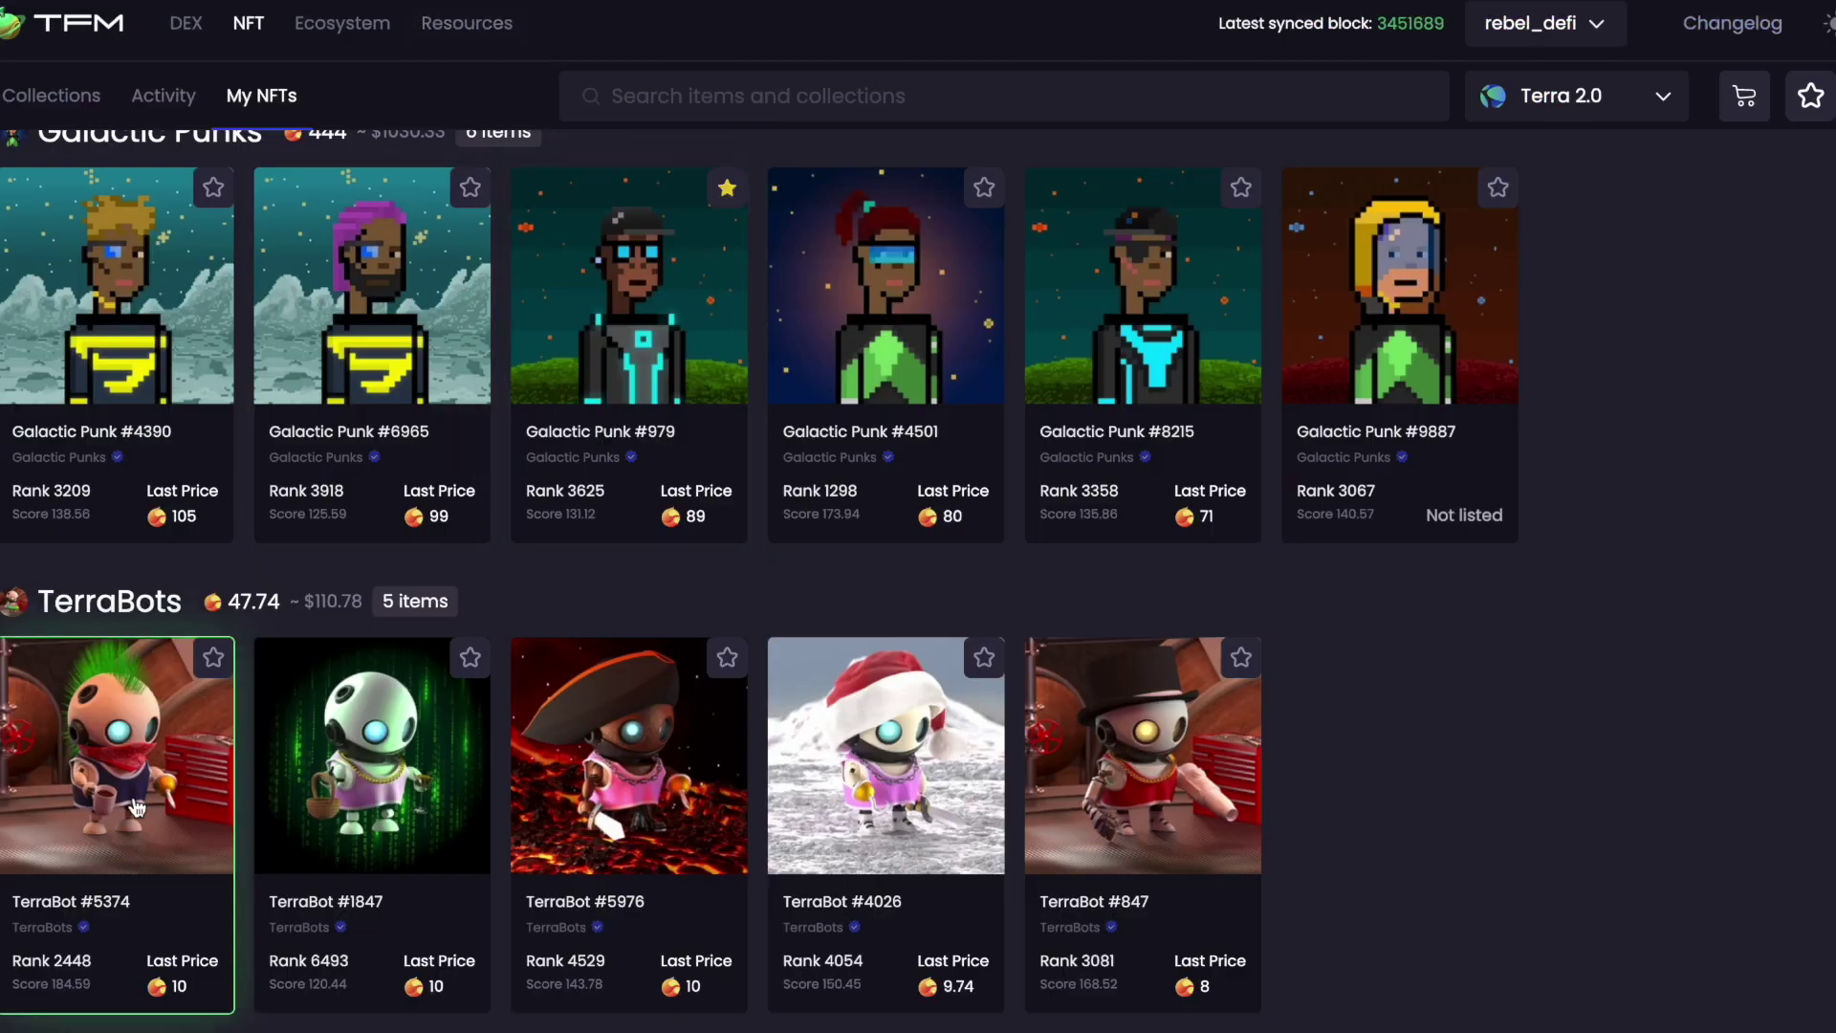
Reload TFM's My NFTs through the NFT overview and open TerraBot #847's details
scroll(136, 808, "up", 10)
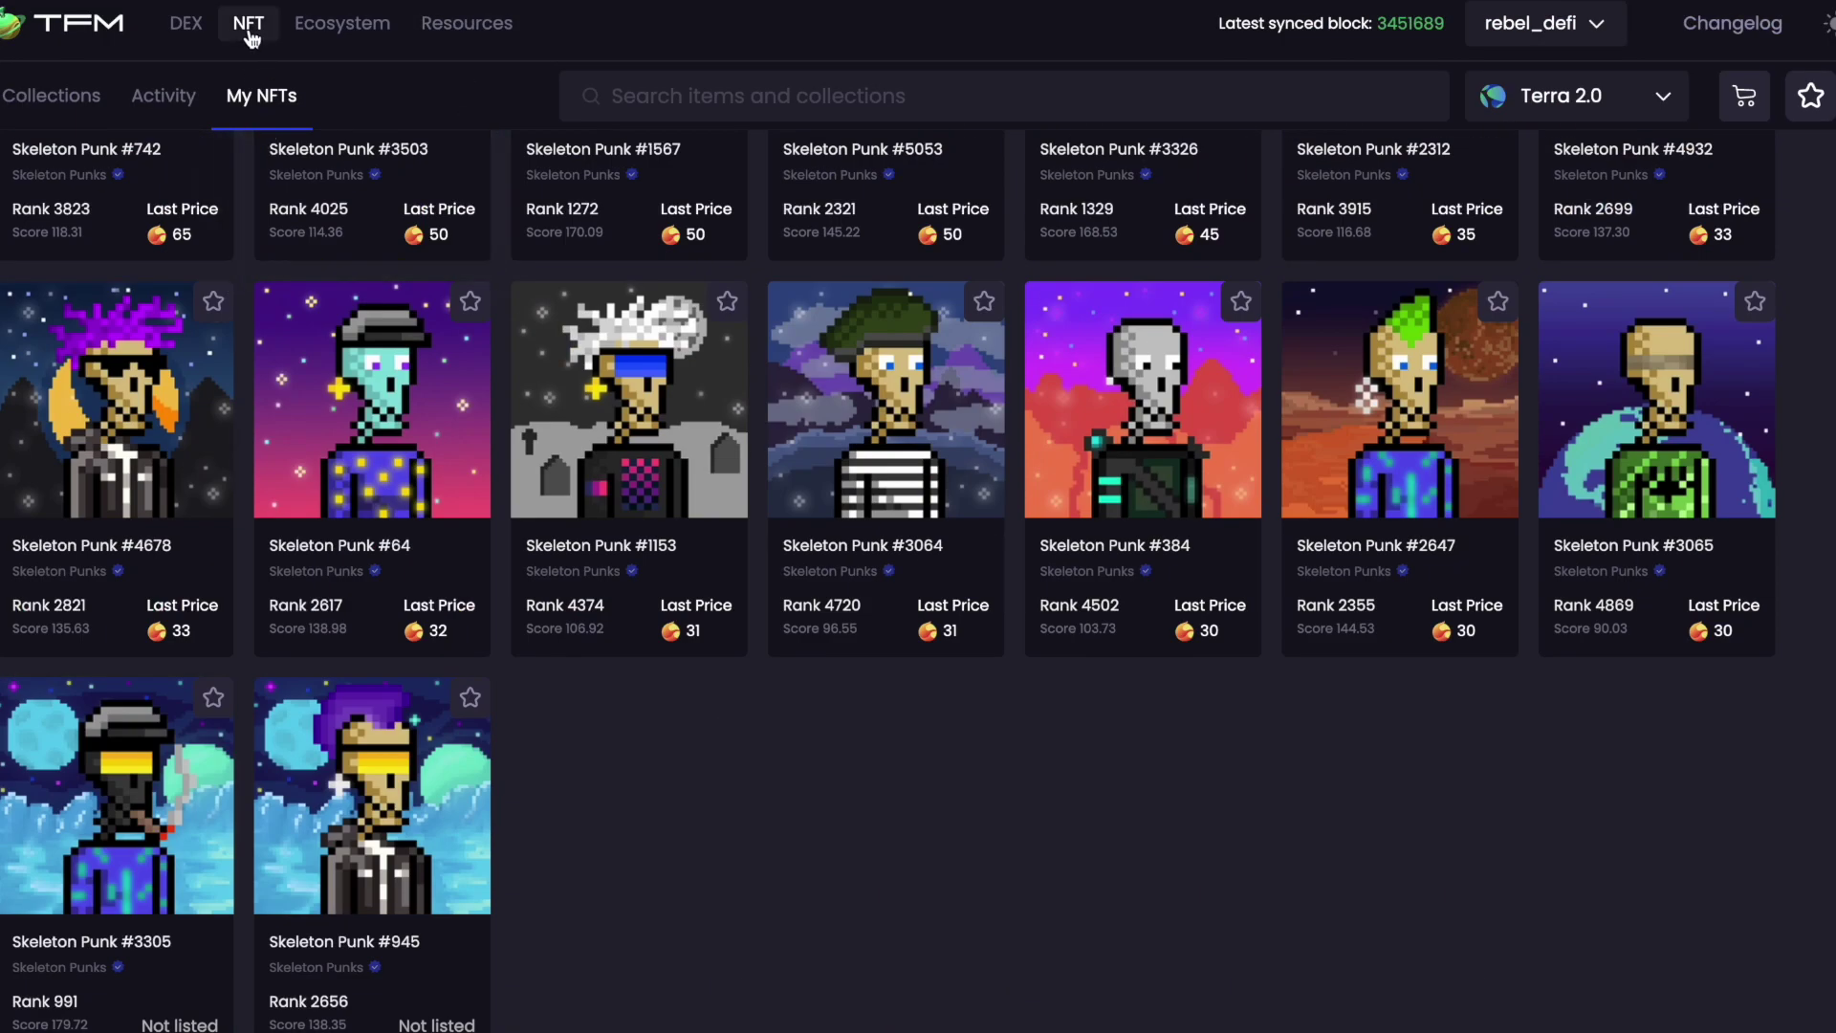
left_click(251, 36)
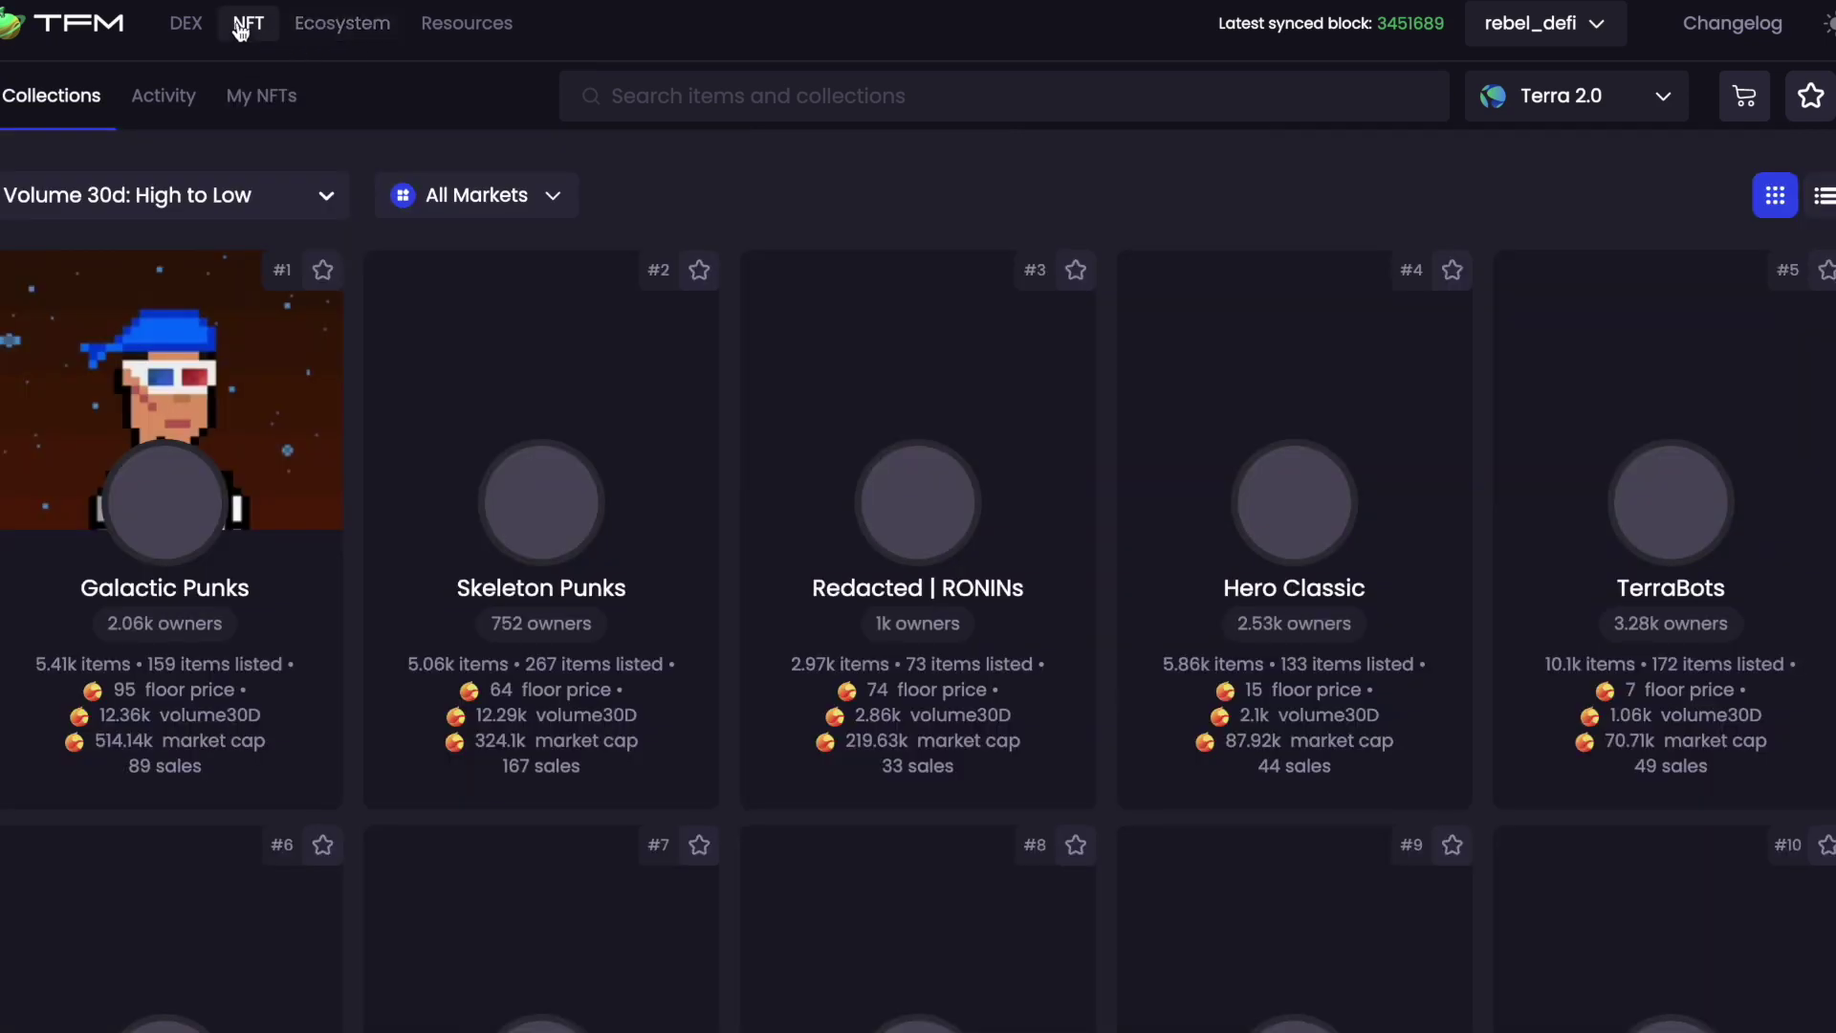
left_click(257, 95)
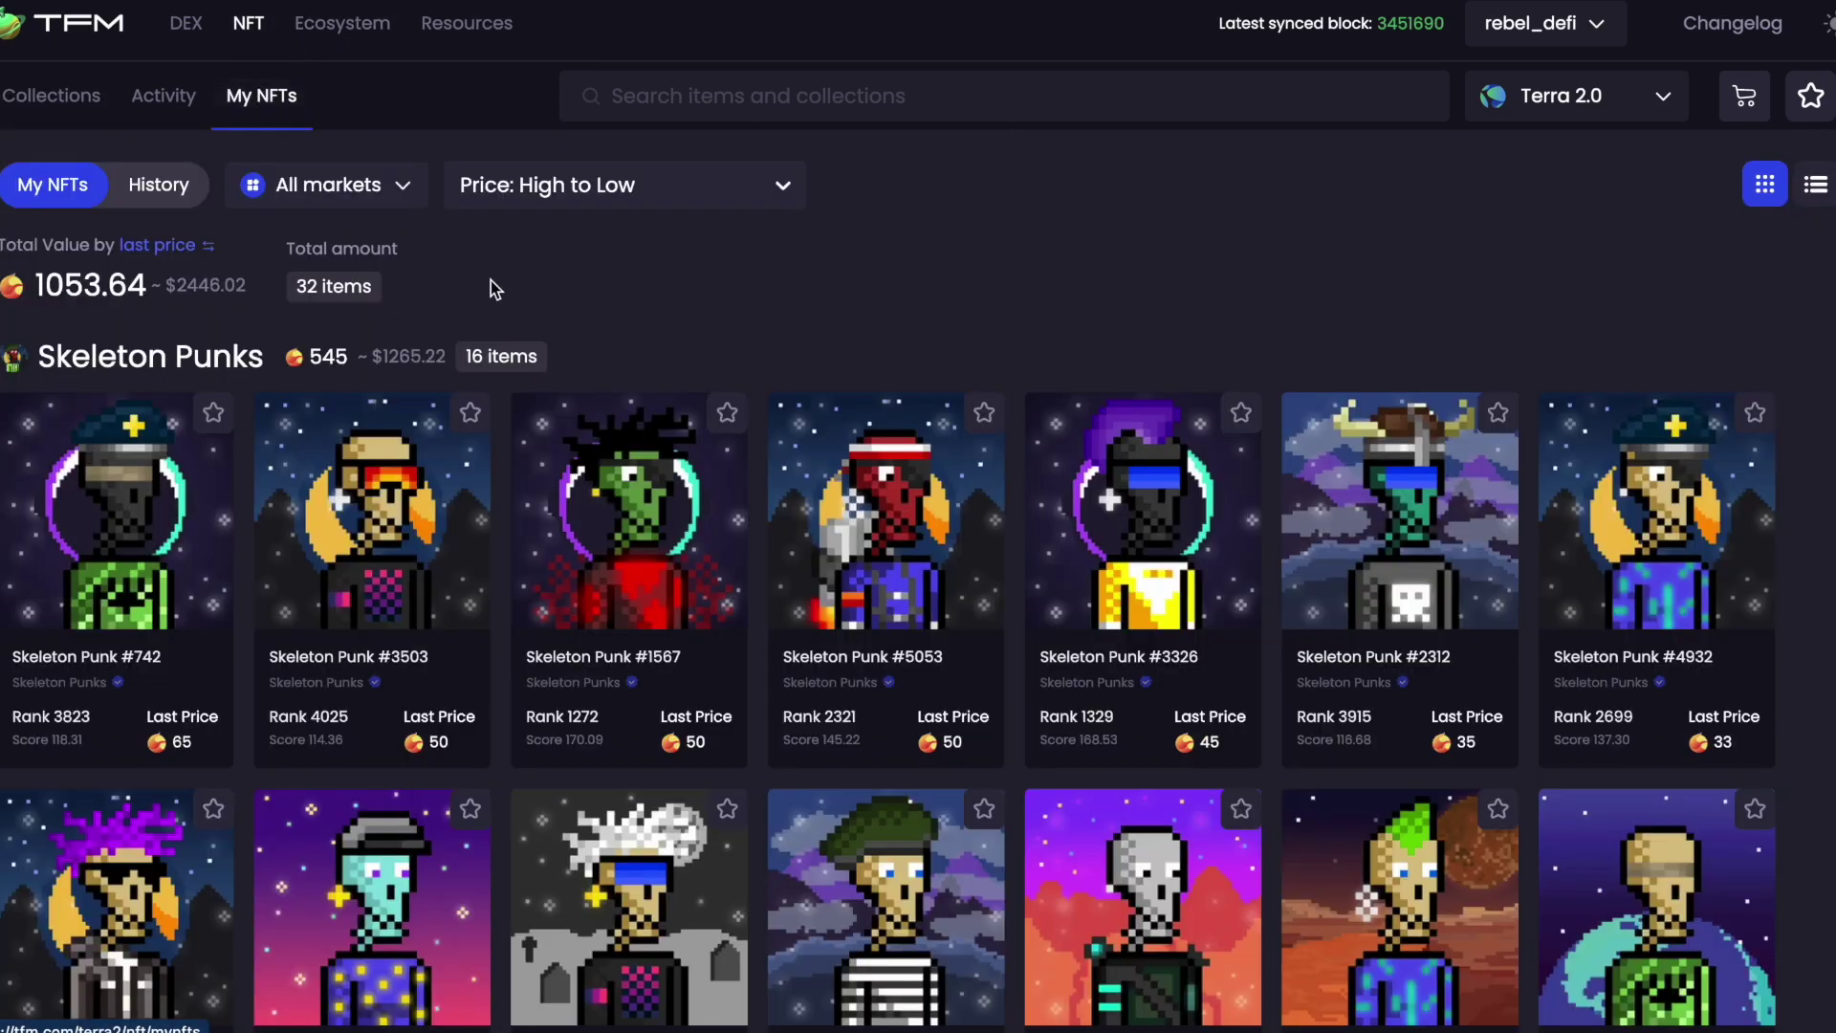
scroll(695, 244, "down", 18)
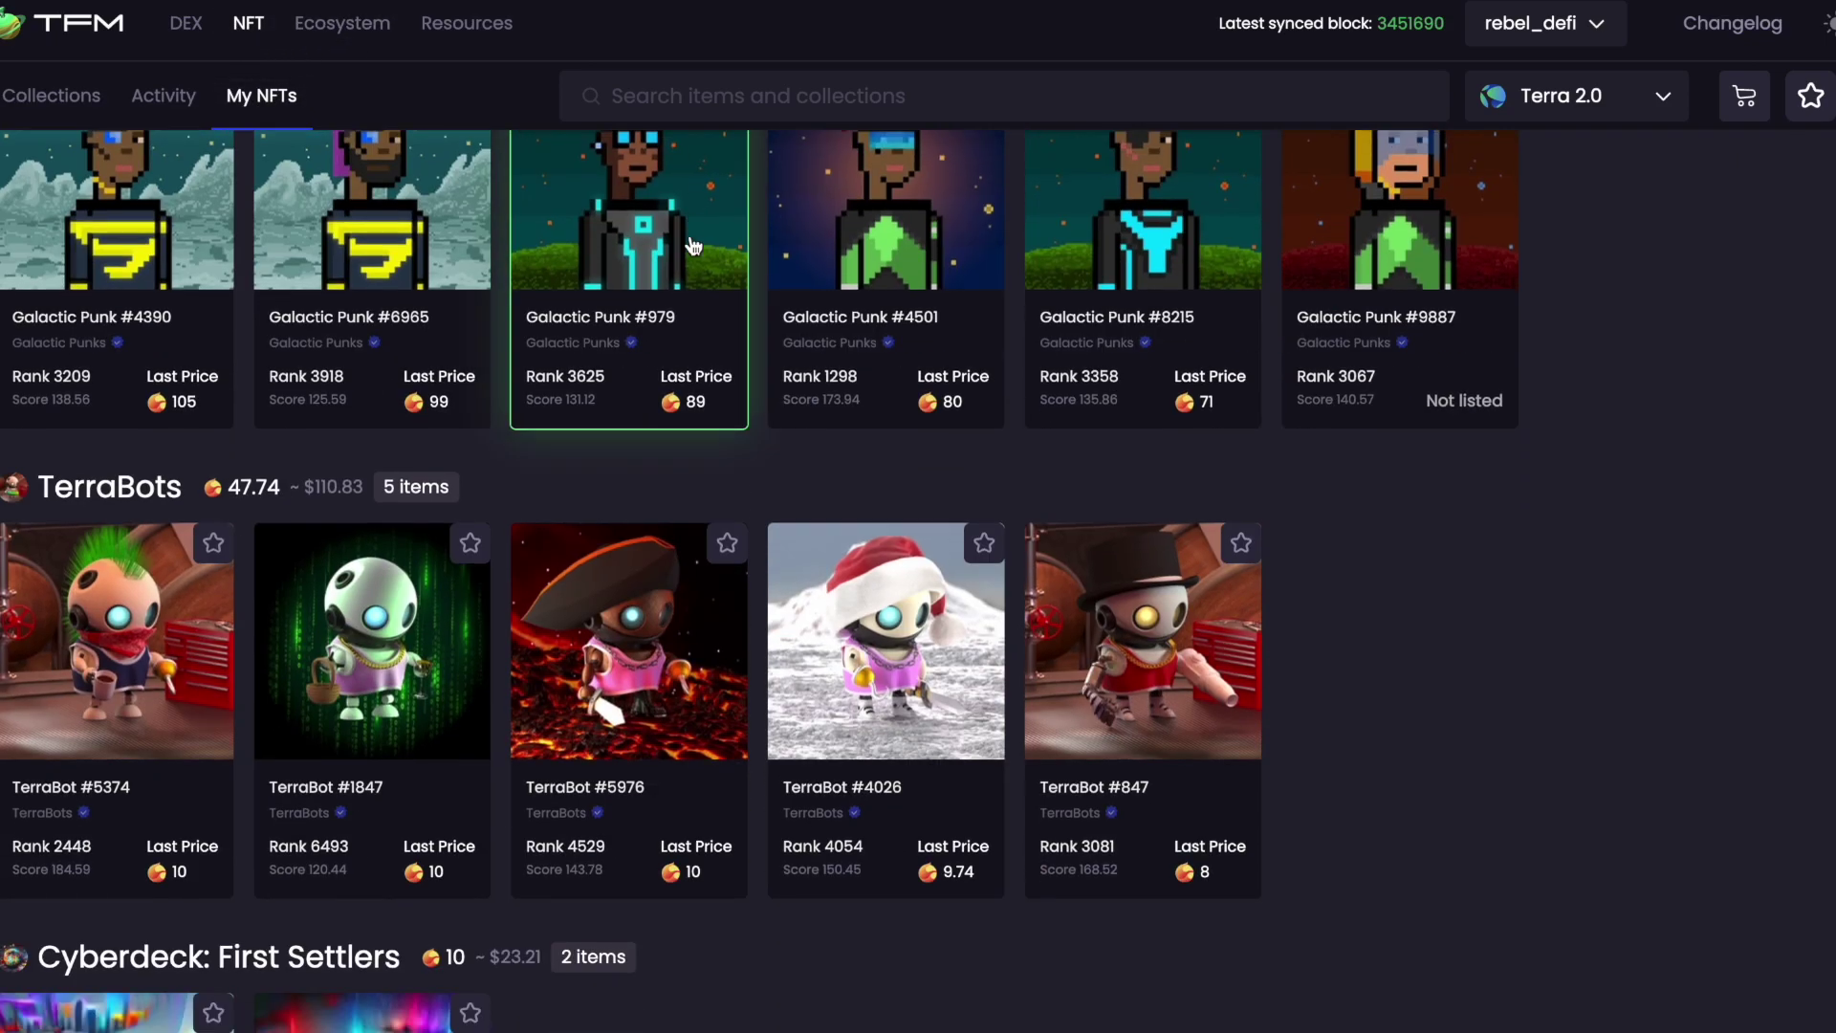
scroll(693, 246, "down", 1)
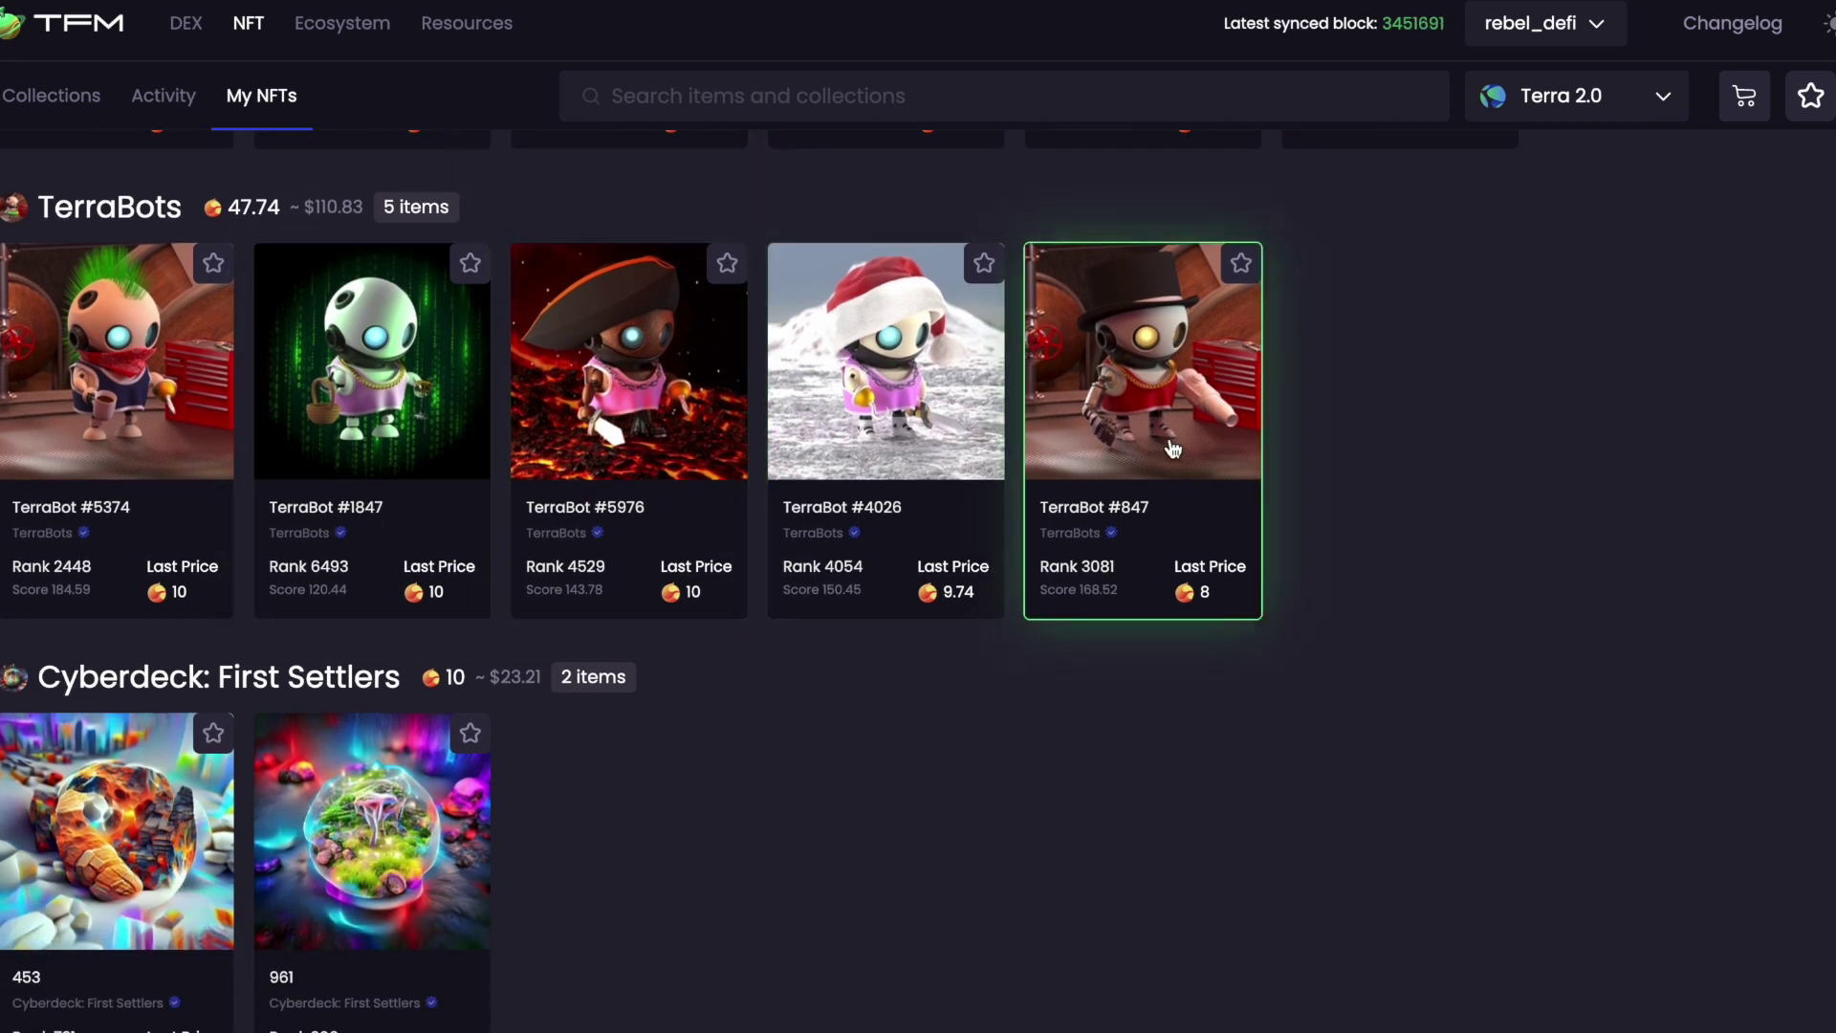
left_click(1180, 409)
scroll(1134, 535, "down", 10)
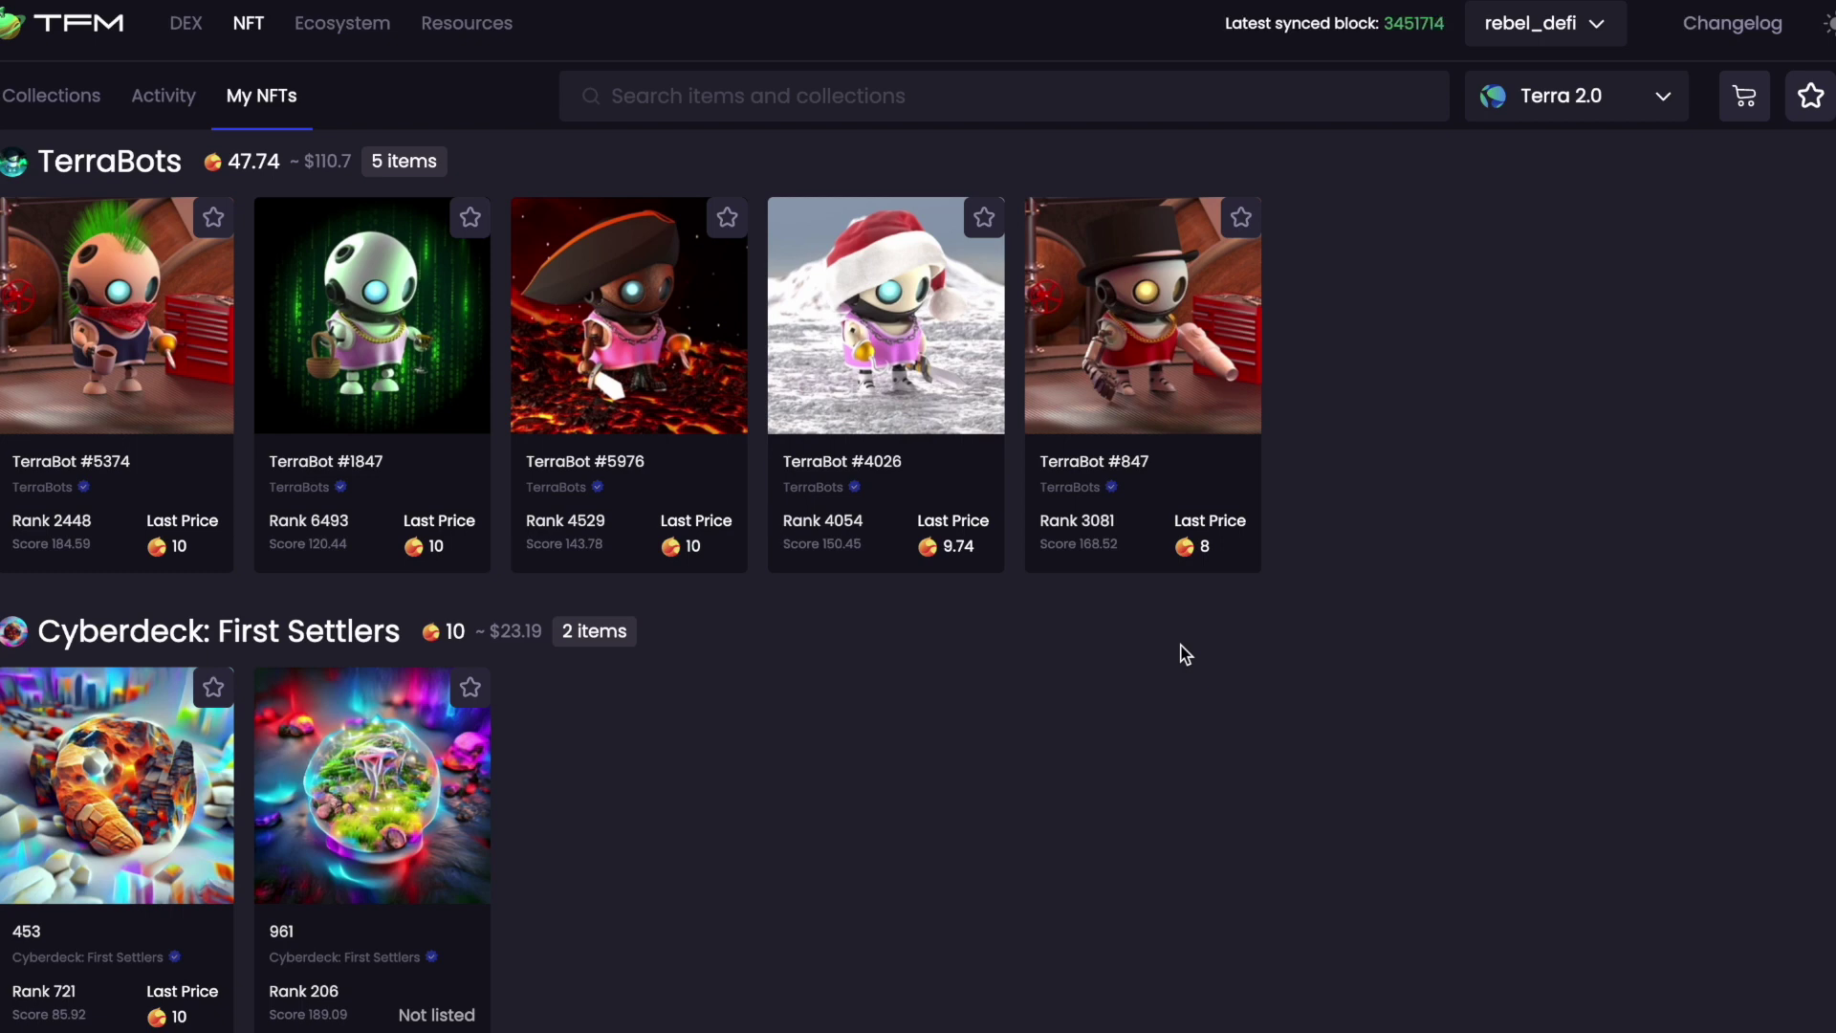
key("super+Tab")
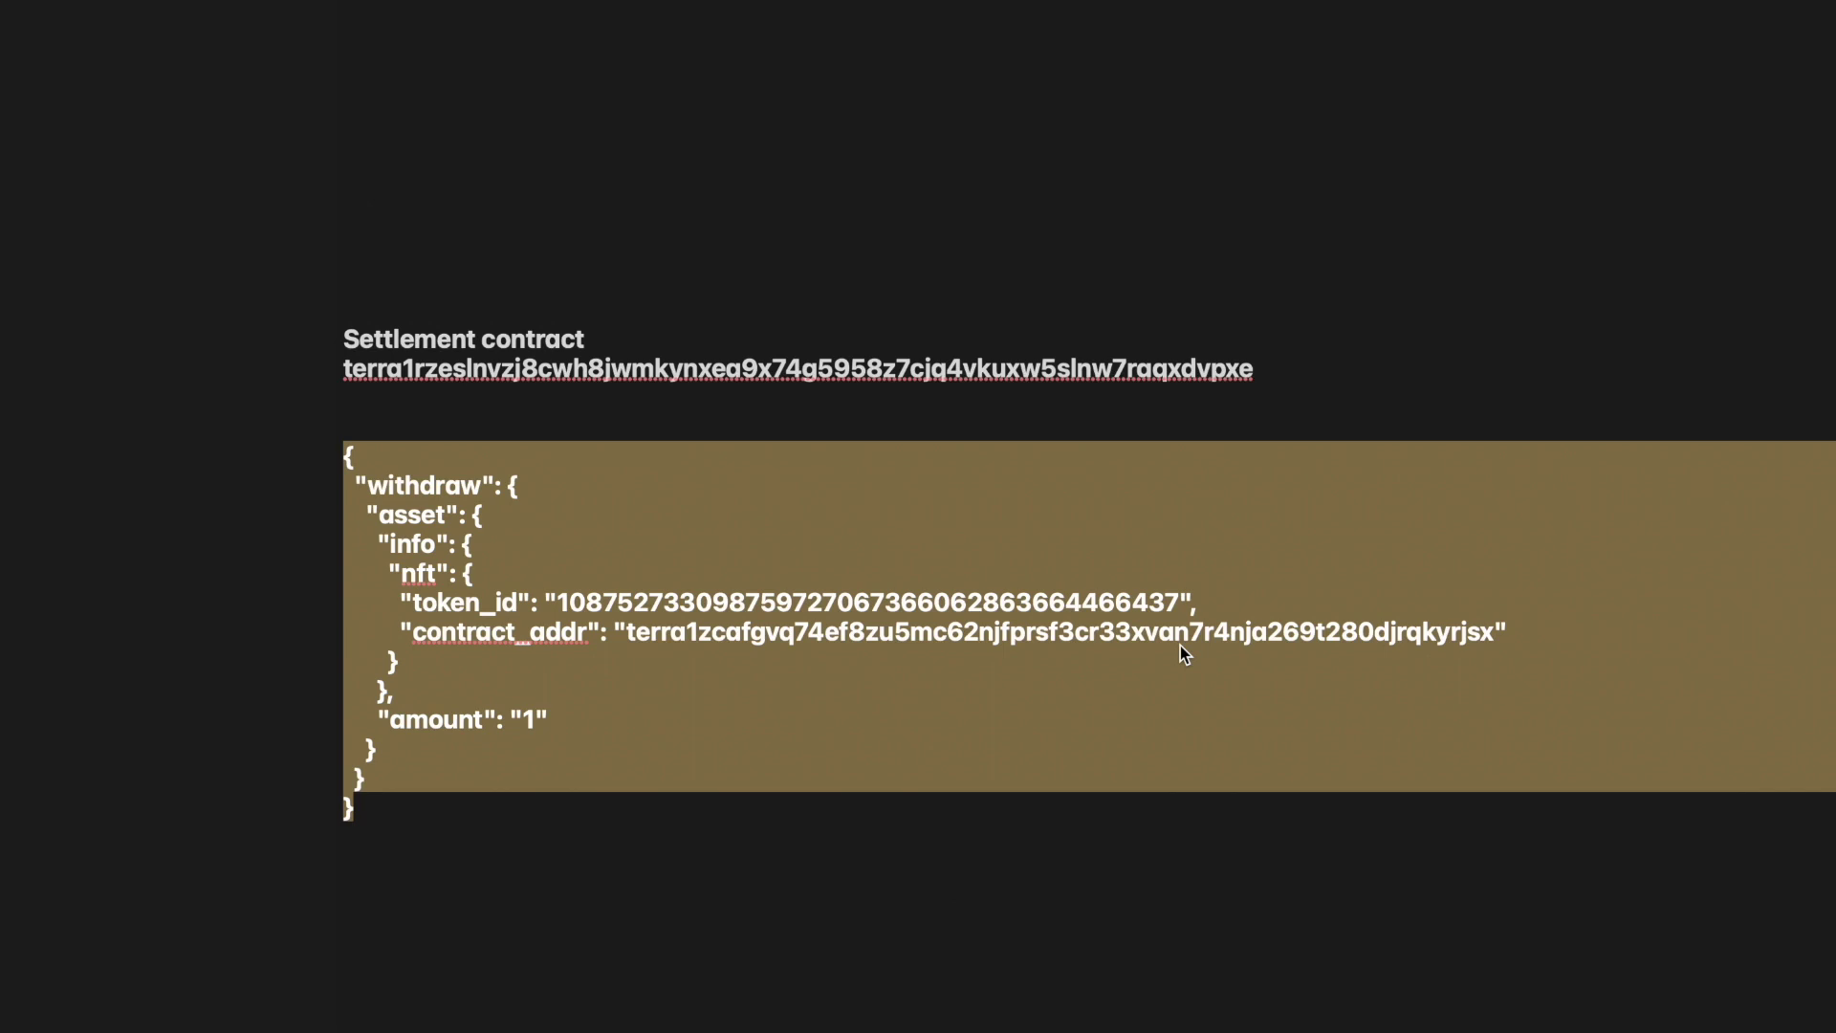